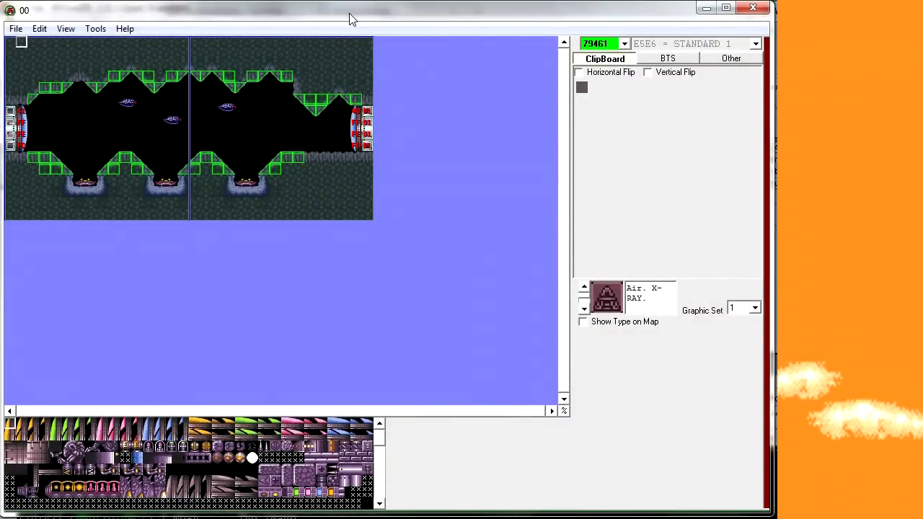
click(95, 28)
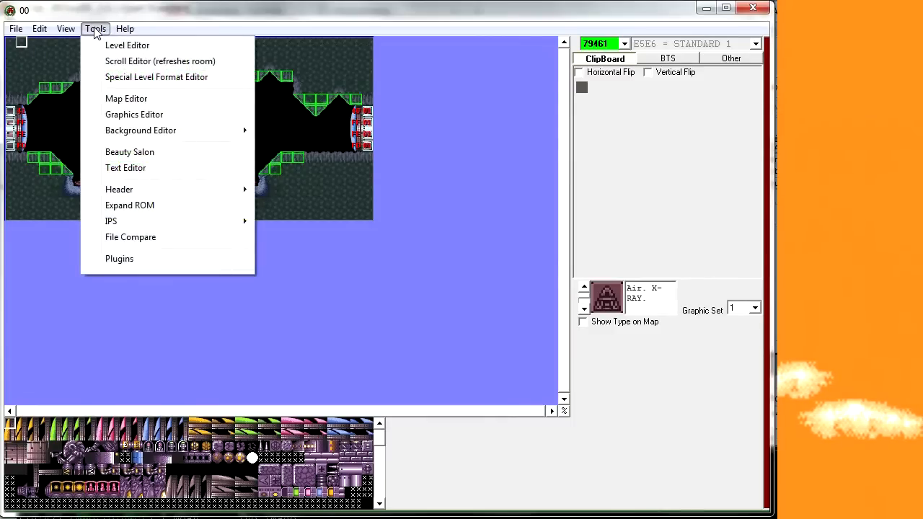
click(137, 115)
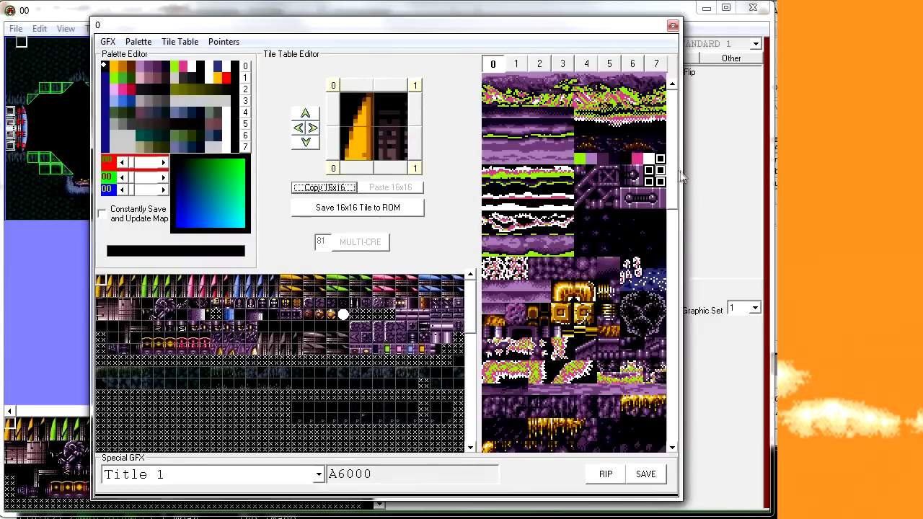
drag(677, 176, 682, 152)
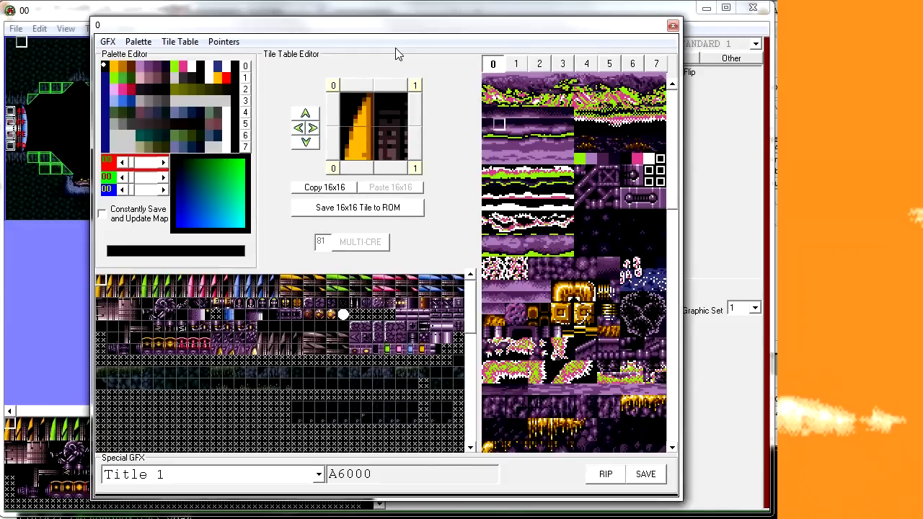
drag(401, 27, 388, 30)
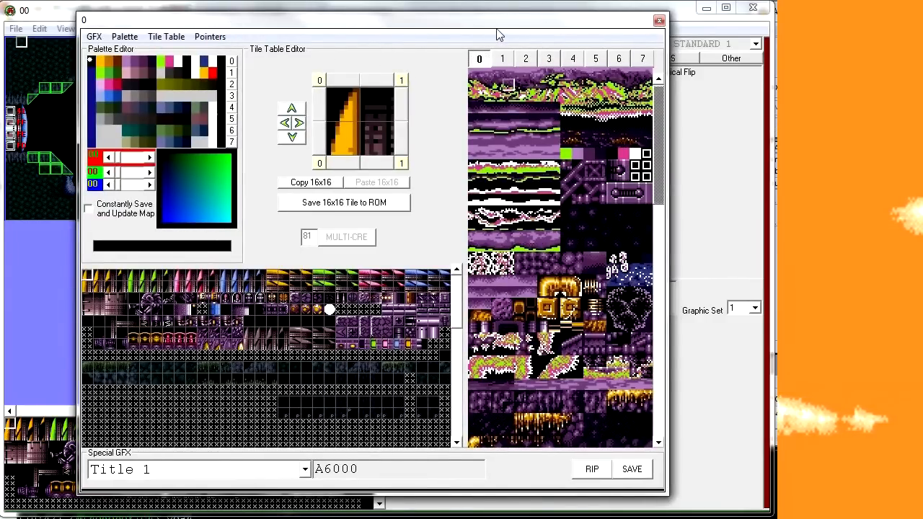
click(658, 20)
Step: Open the Graphics Editor and look through the tile graphics sheet and the 16x16 tile table from end to end
click(95, 29)
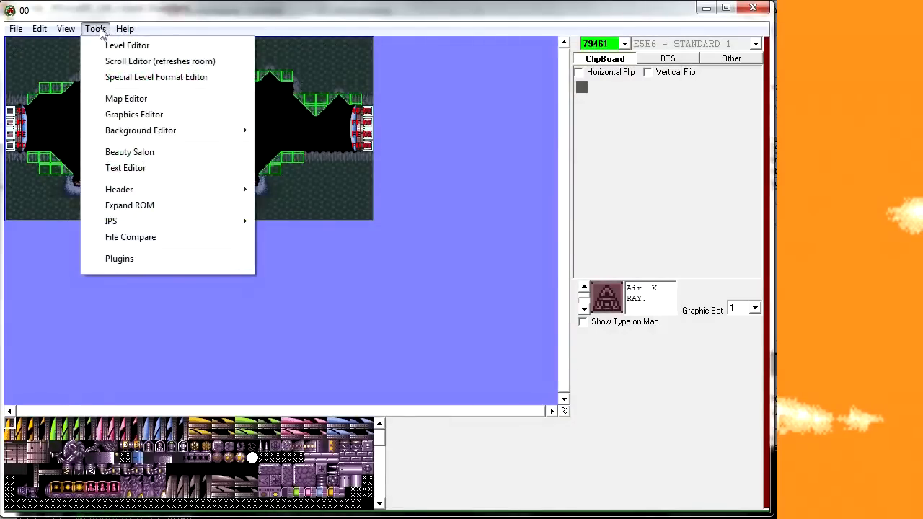
click(134, 115)
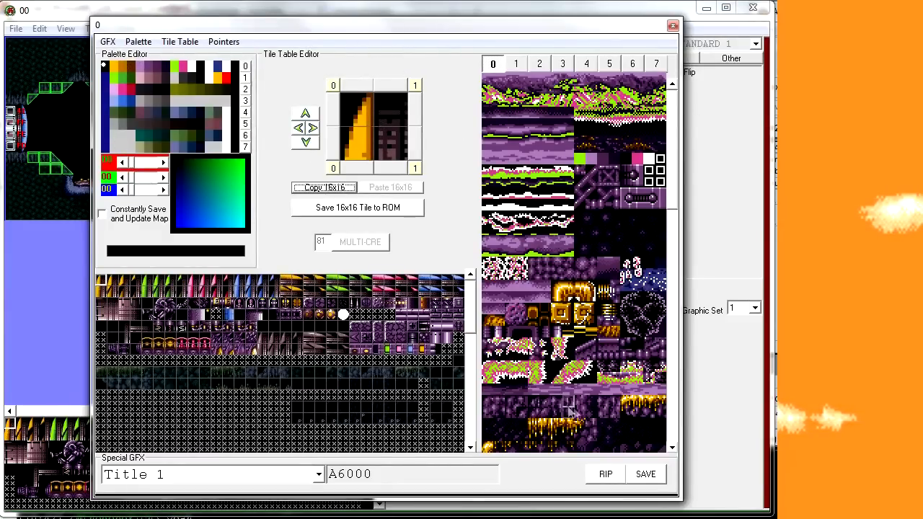
drag(673, 146, 686, 392)
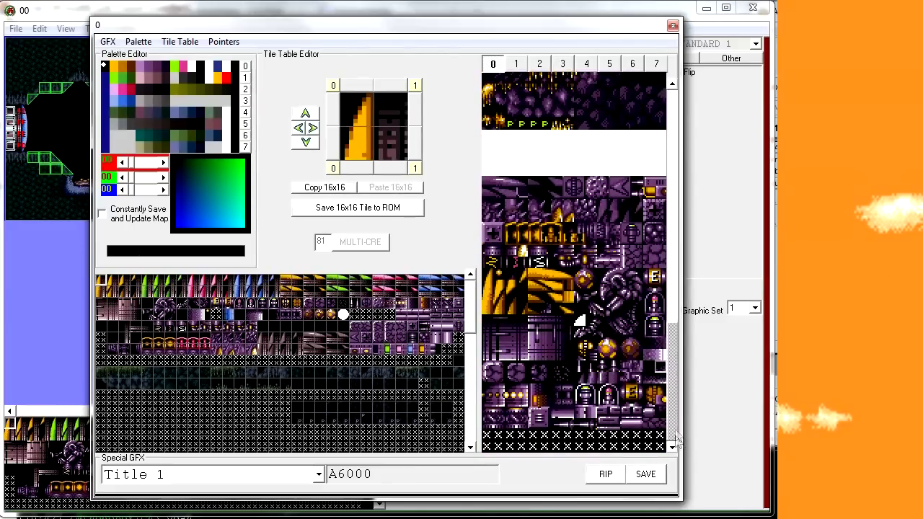
drag(467, 337, 470, 407)
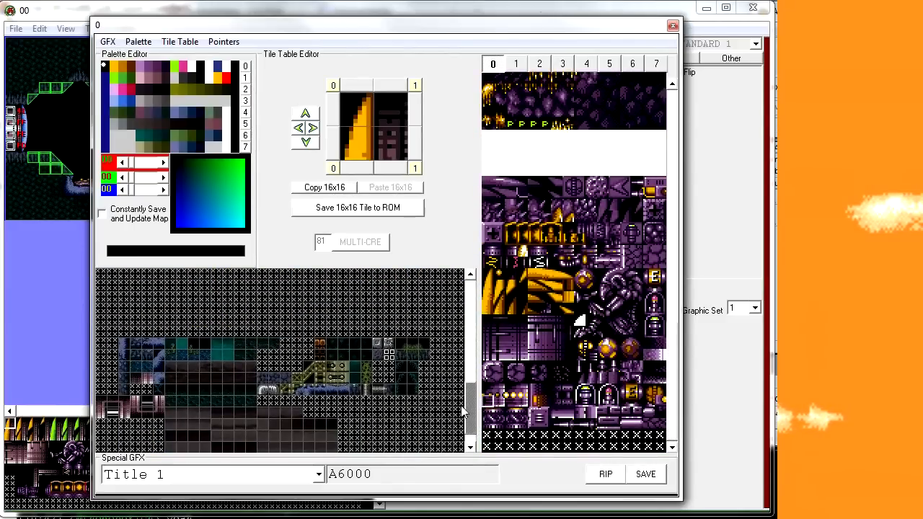
drag(469, 407, 473, 287)
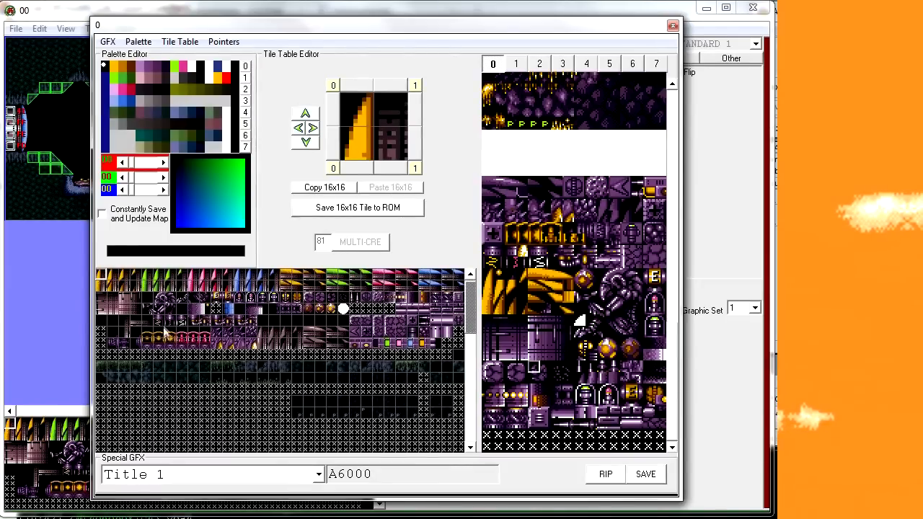
Step: View a dark background tile and a purple metal tile enlarged, and compare the tile table with the full tile graphics sheet
click(124, 378)
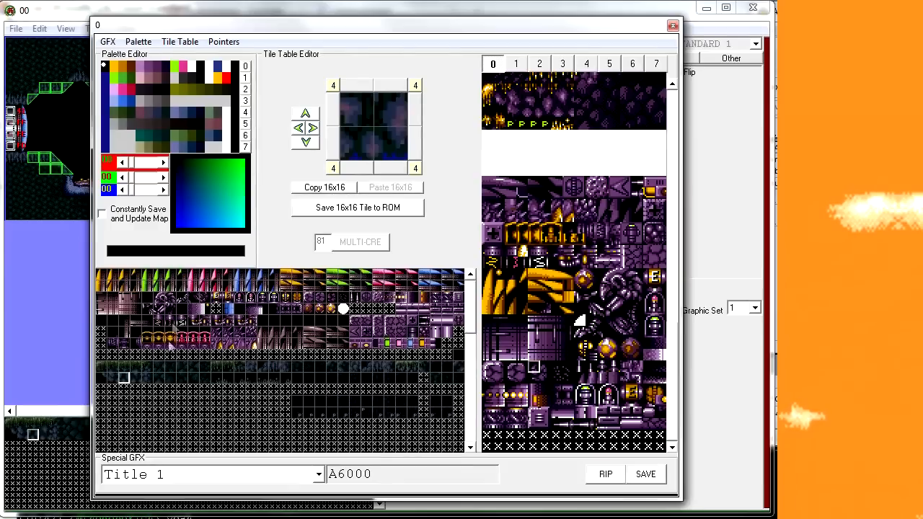
click(160, 309)
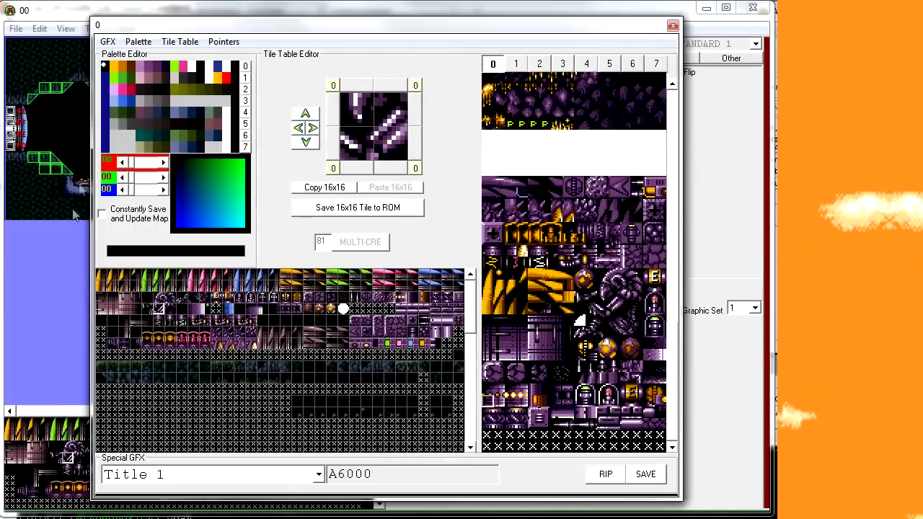
scroll(582, 122, up, 10)
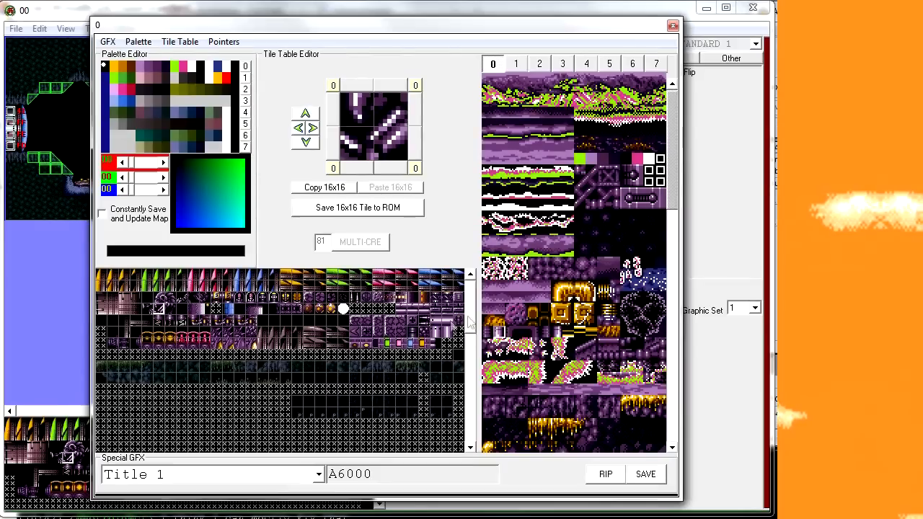
drag(473, 322, 470, 408)
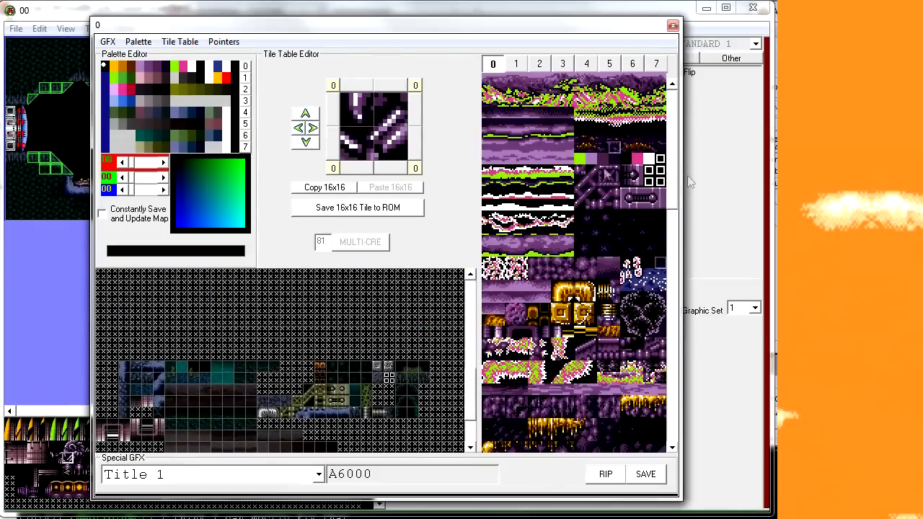
drag(672, 163, 669, 427)
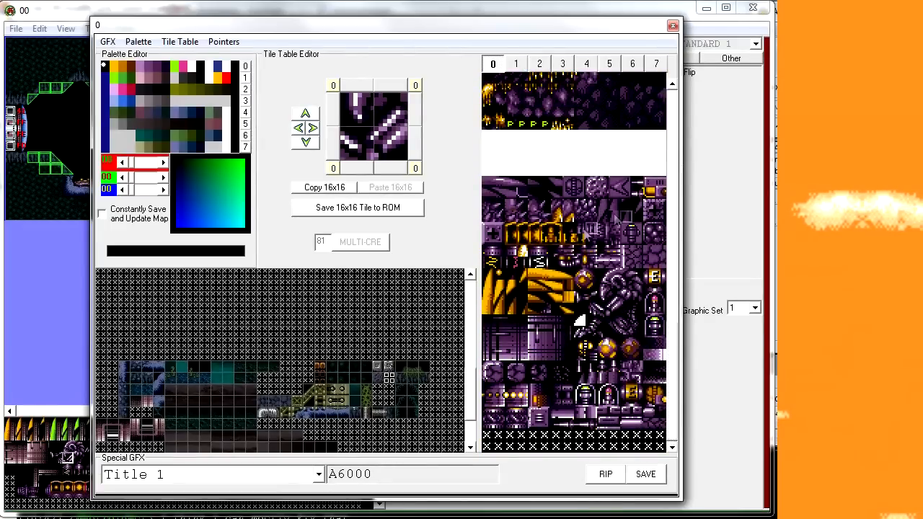
drag(470, 411, 470, 306)
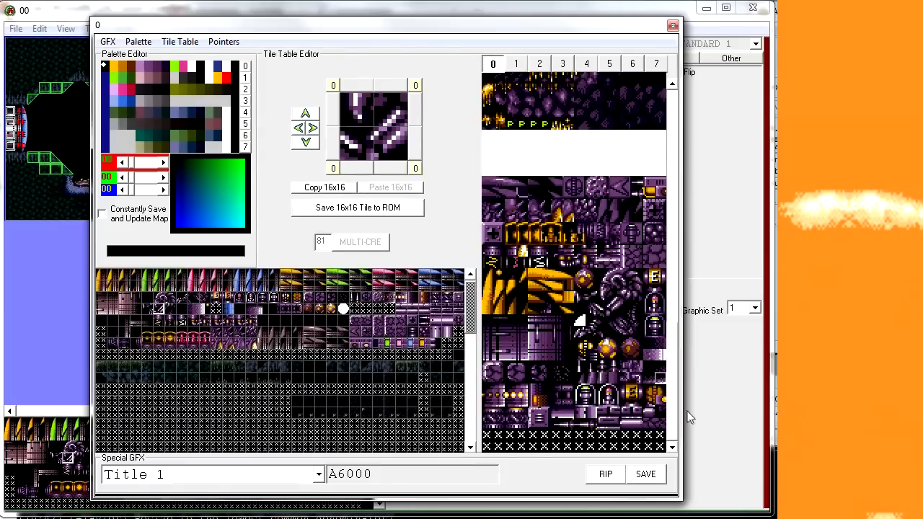
drag(674, 410, 673, 114)
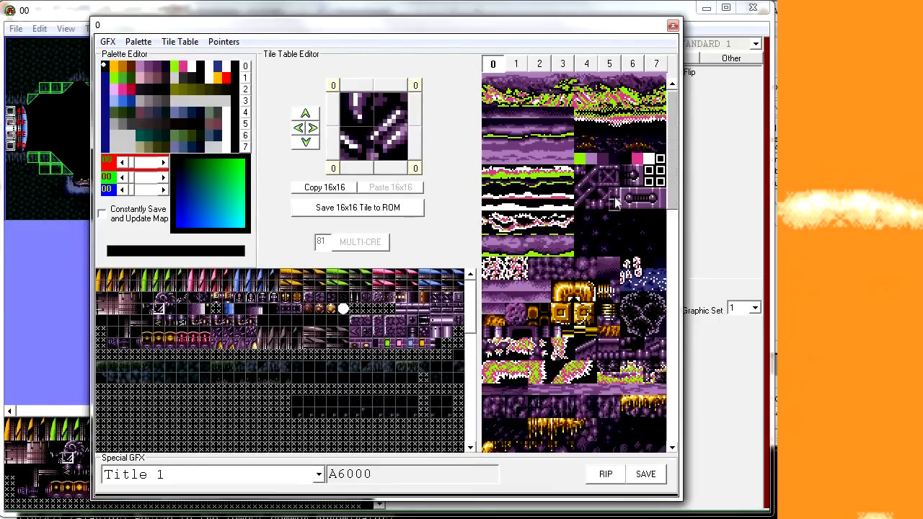
Step: Select an unused X-marked tile in the tile table and inspect the pink and purple colours in palette row 0
click(211, 404)
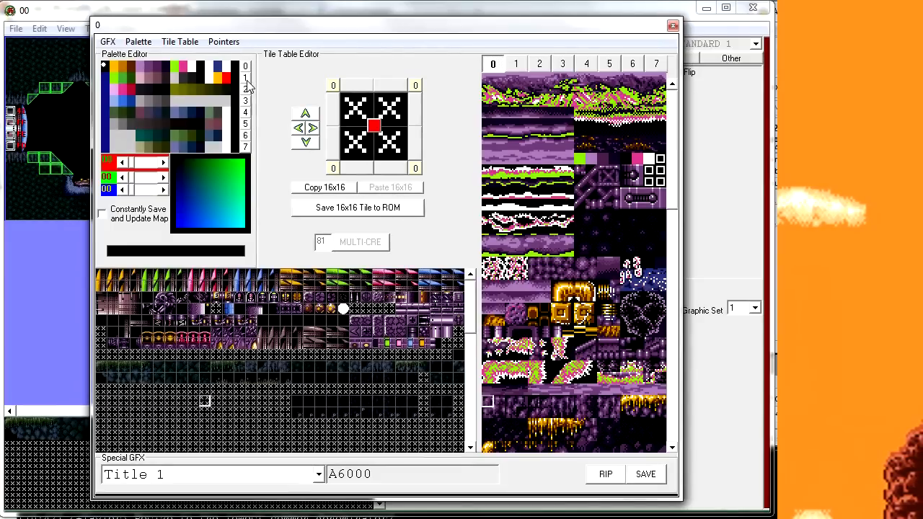
click(182, 70)
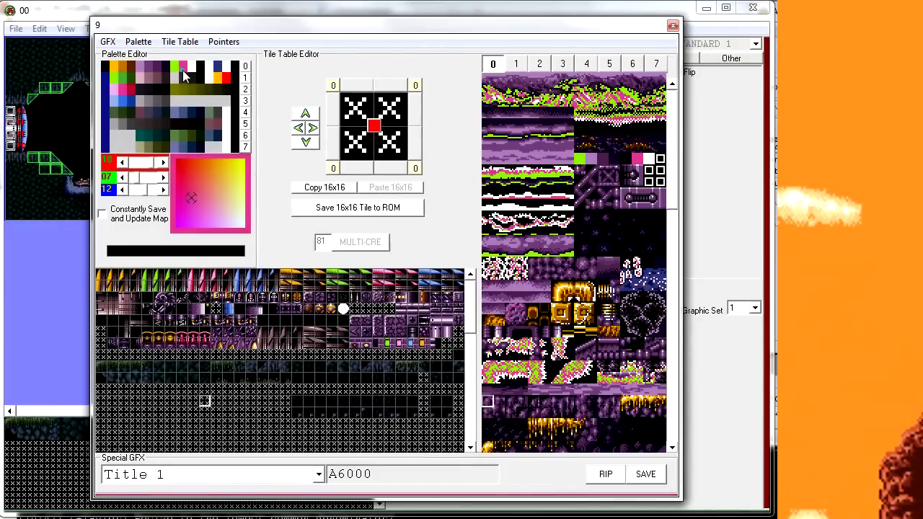
click(219, 70)
click(184, 66)
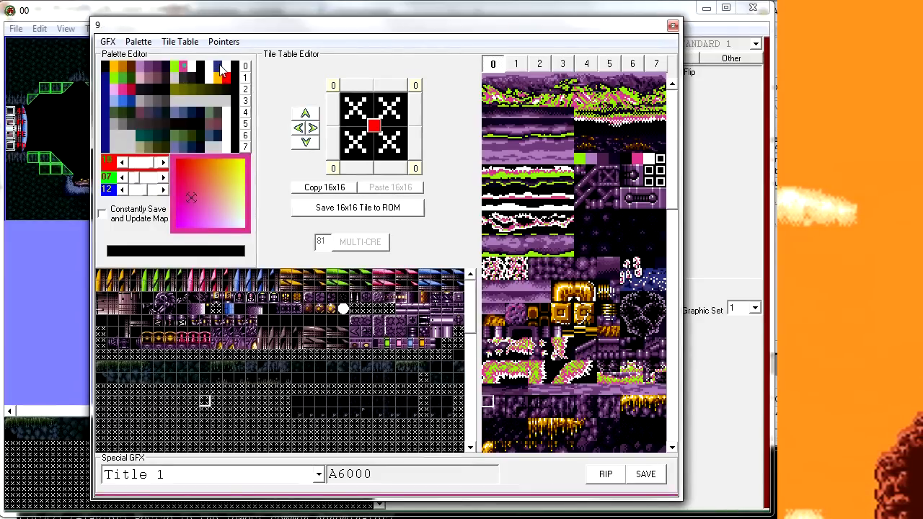
click(221, 70)
click(184, 70)
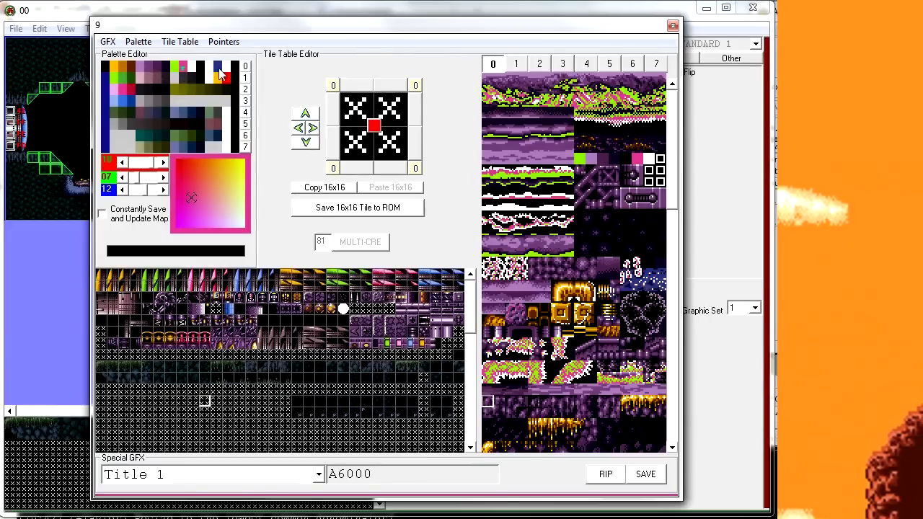
click(142, 70)
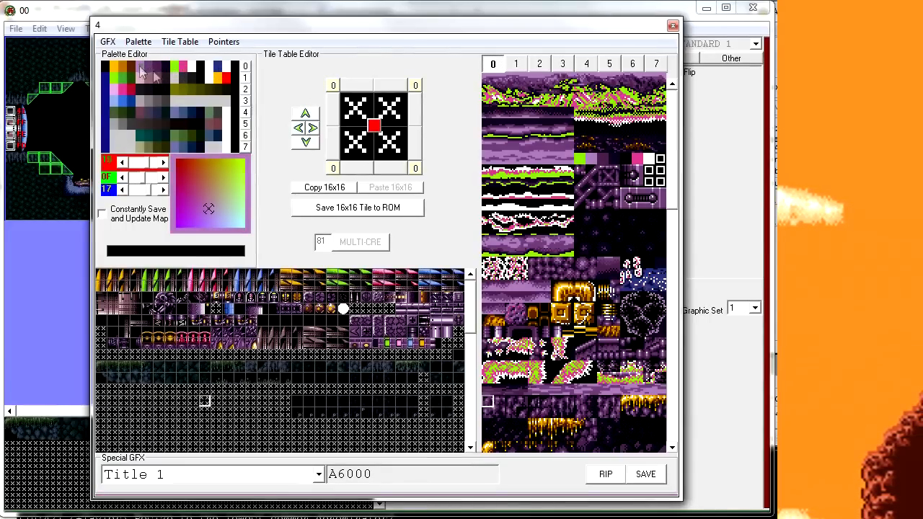
click(152, 67)
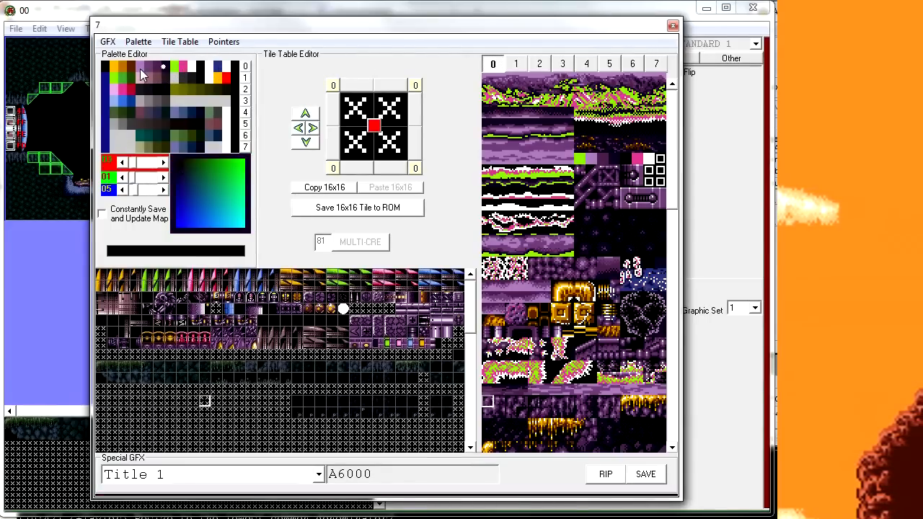
click(162, 66)
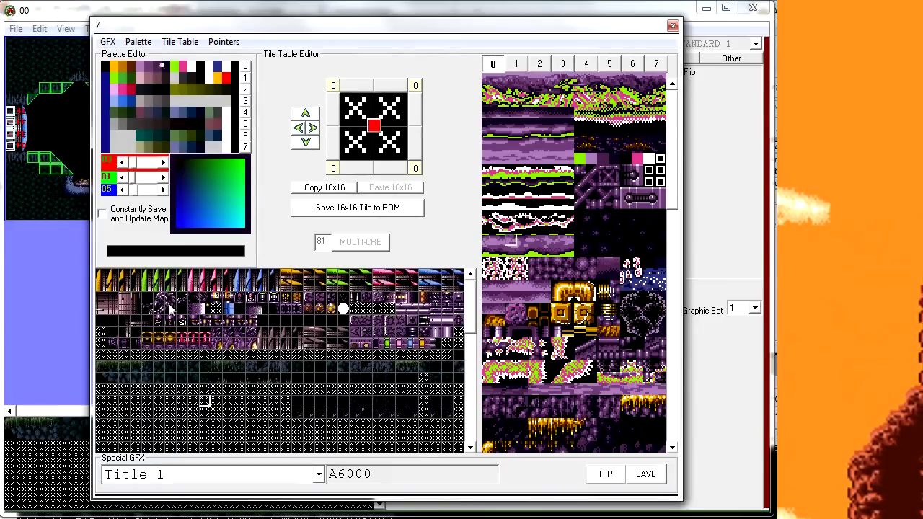
Step: Inspect the first colours of palette rows 0 to 3, and close the Graphics Editor
click(116, 72)
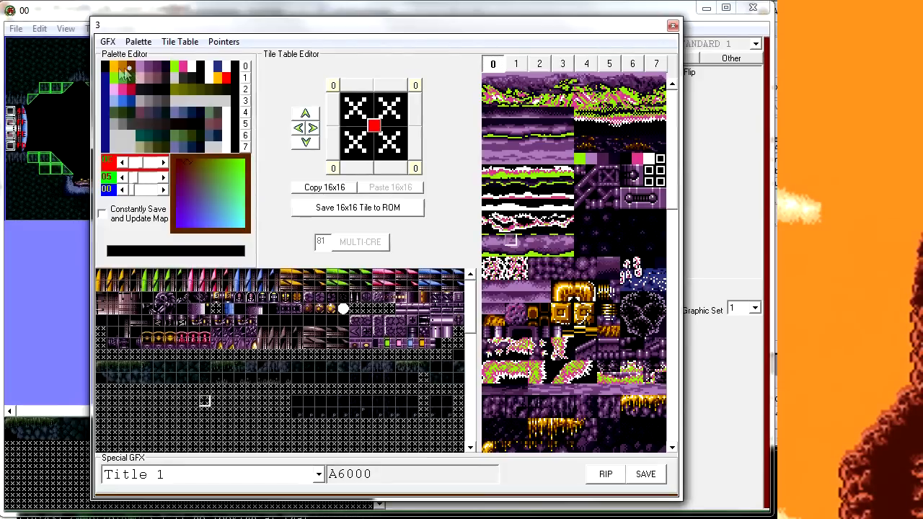
click(115, 68)
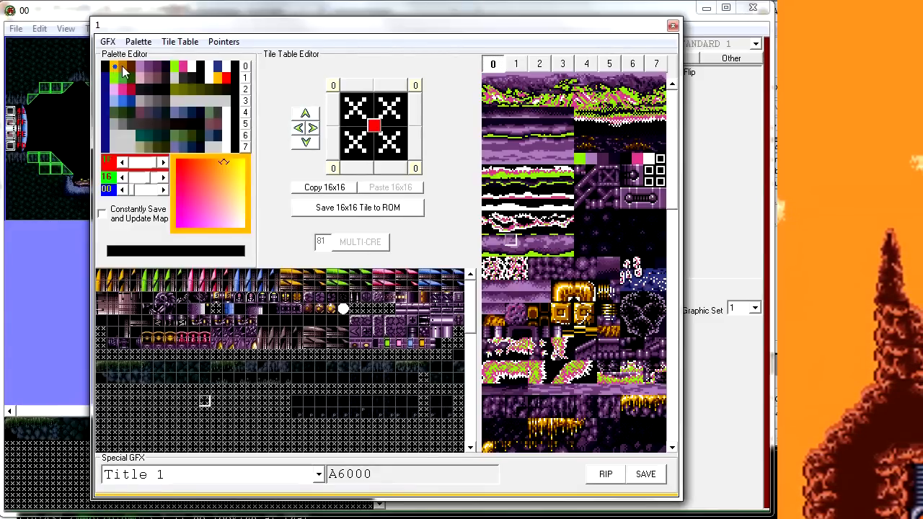
click(116, 77)
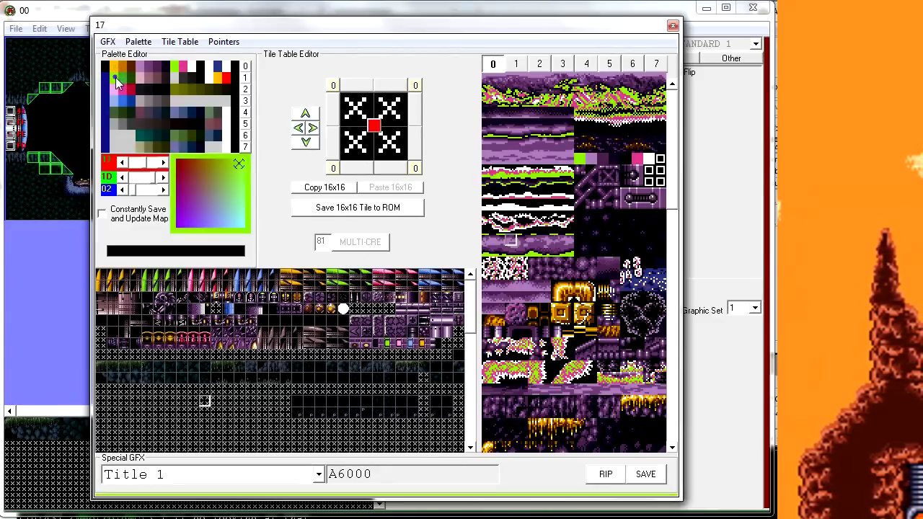
click(113, 90)
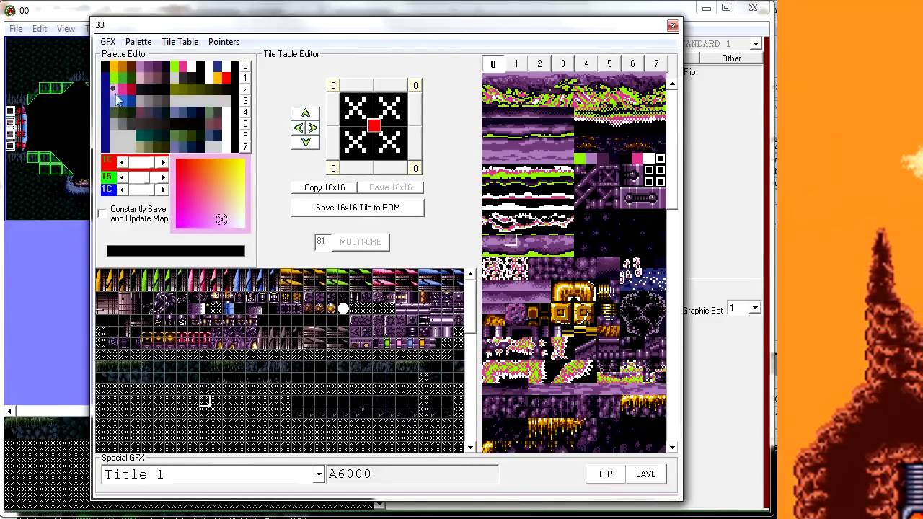
click(114, 102)
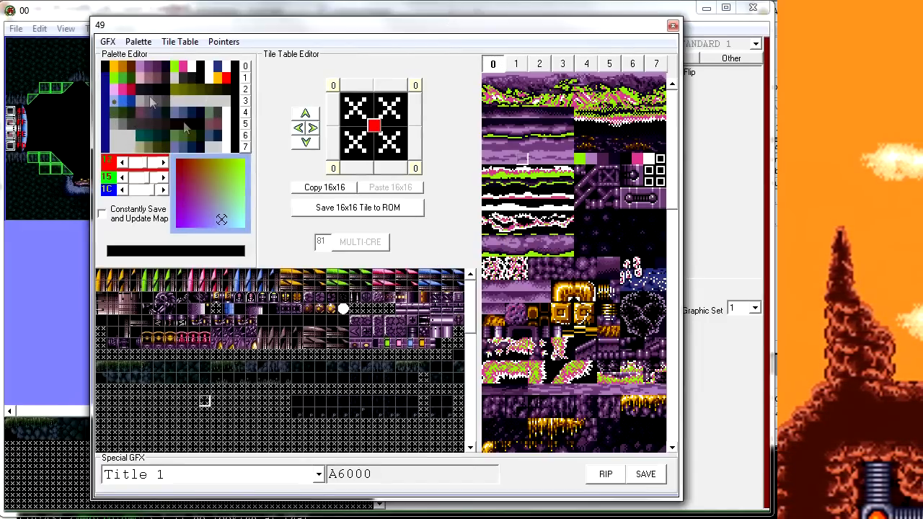
click(672, 25)
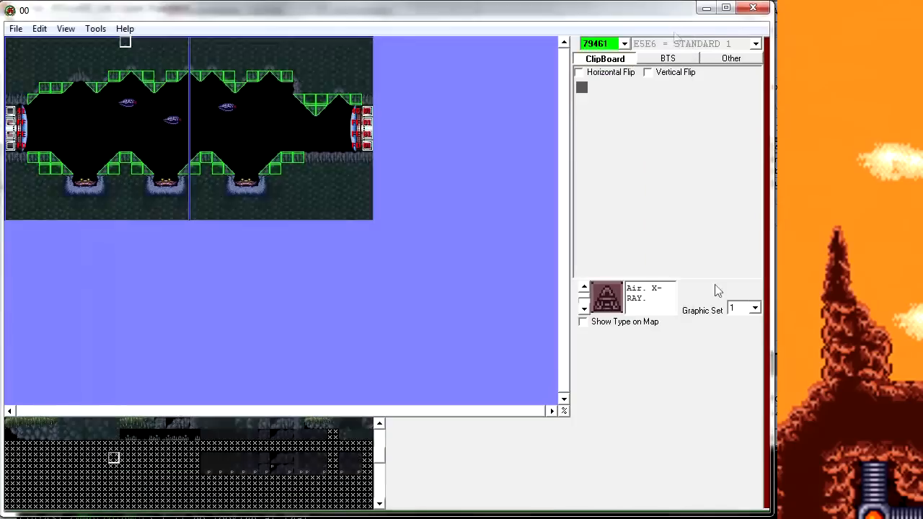
Step: Set the room's graphic set to 21 and preview the lower-numbered sets one by one, down past set 7
click(754, 308)
click(749, 380)
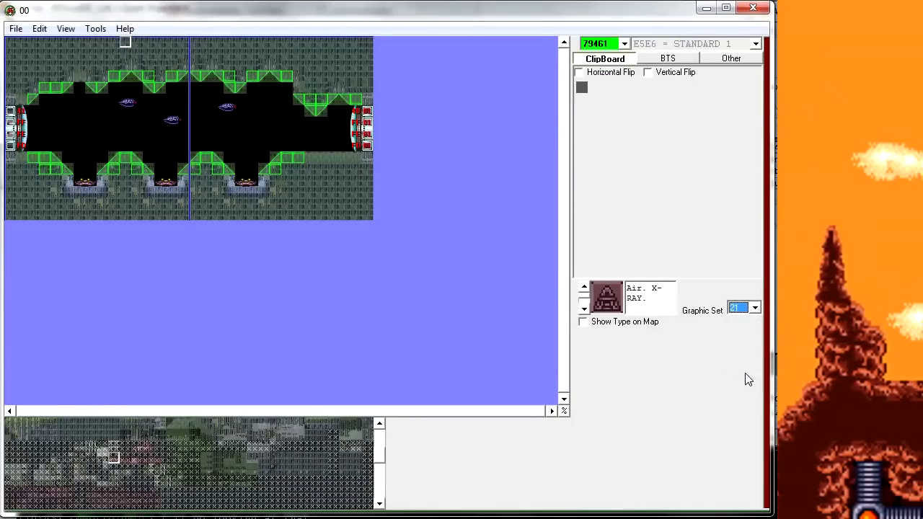
key(Up)
key(Up)
key(Up)
key(Up)
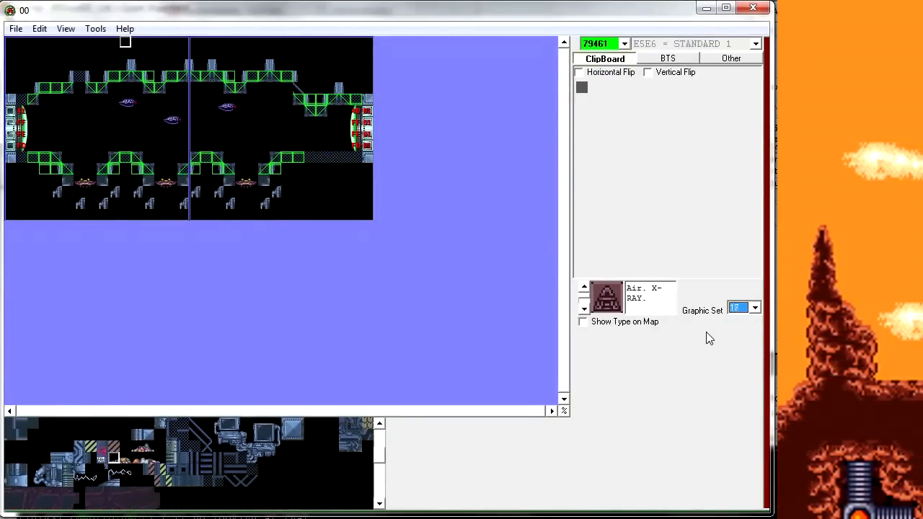
key(Up)
key(Up)
key(Up)
key(Up)
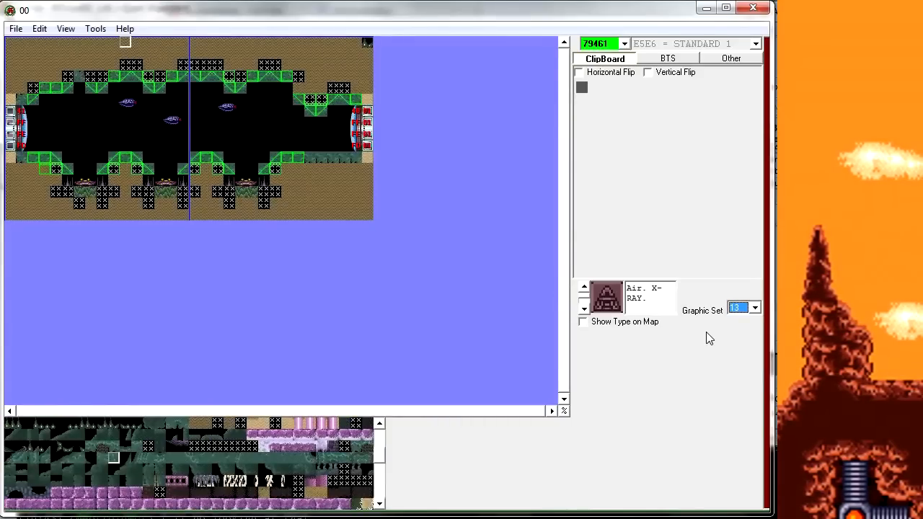
key(Up)
key(Up)
key(Up)
key(Up)
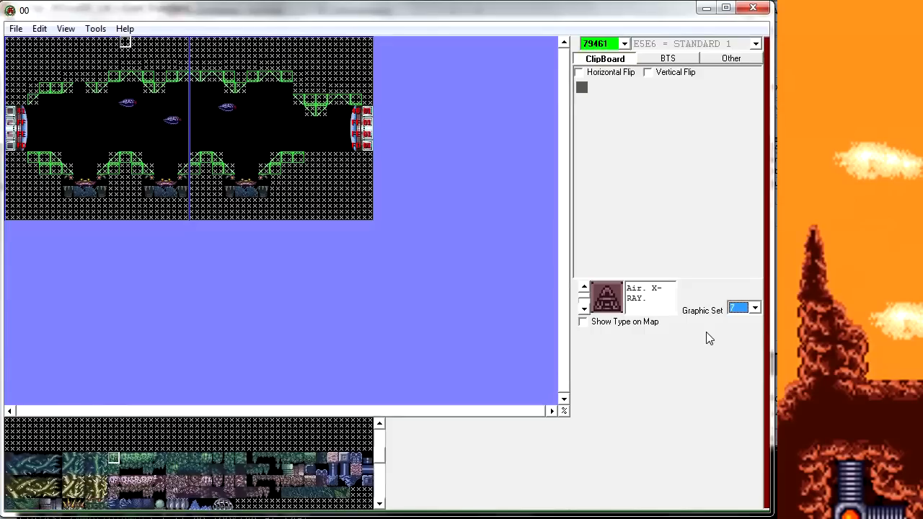
key(Up)
key(Up)
Step: Preview the higher-numbered graphic sets on the room in ascending order, through set 13 up to set 22
key(Down)
key(Down)
key(Down)
key(Down)
key(Down)
key(Down)
key(Down)
key(Down)
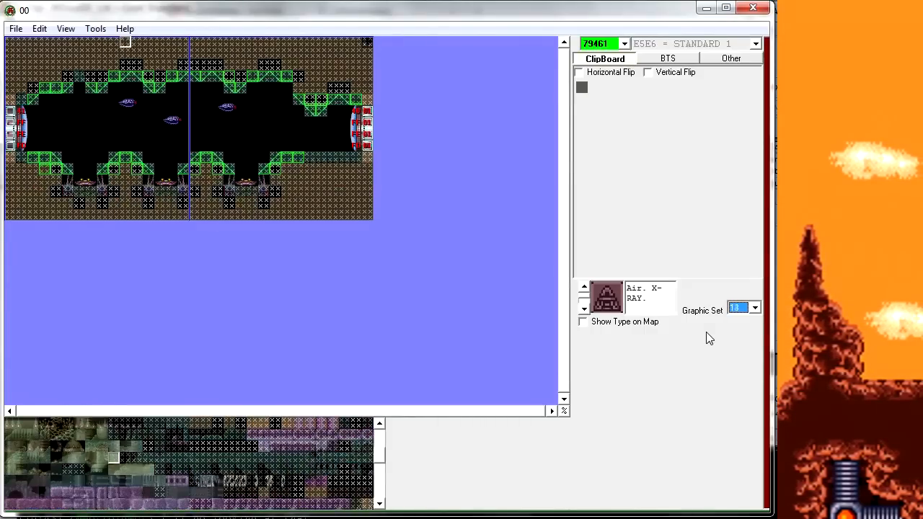
key(Down)
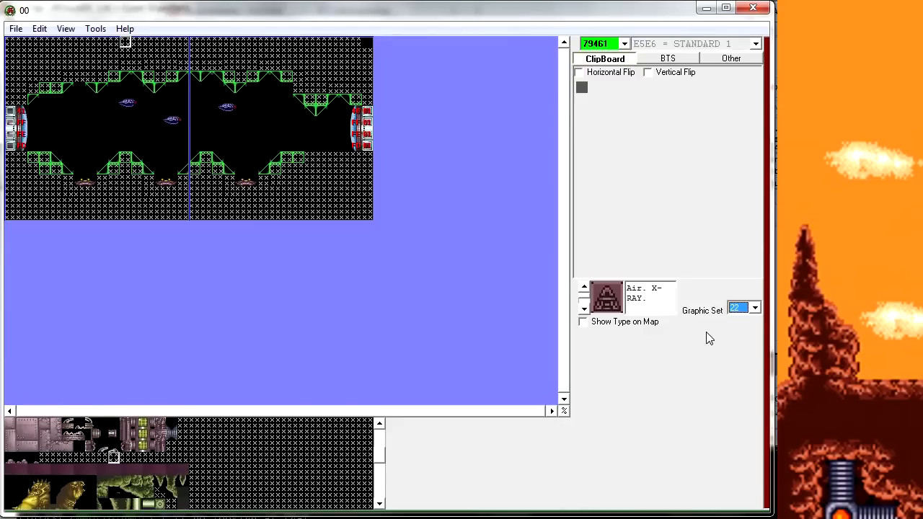
Step: Preview the remaining graphic sets on the room in ascending order, from 23 up to set 29
key(Down)
key(Down)
key(Down)
key(Down)
key(Down)
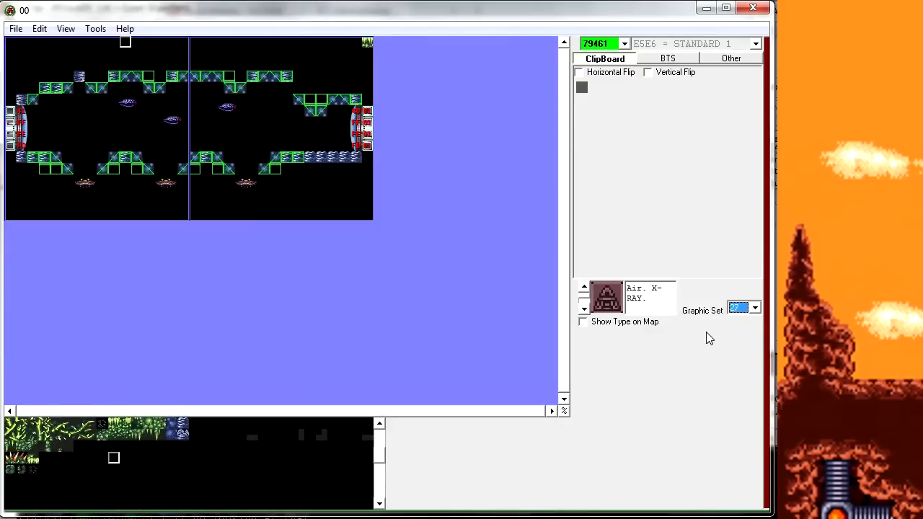
key(Down)
key(Down)
key(Down)
key(Down)
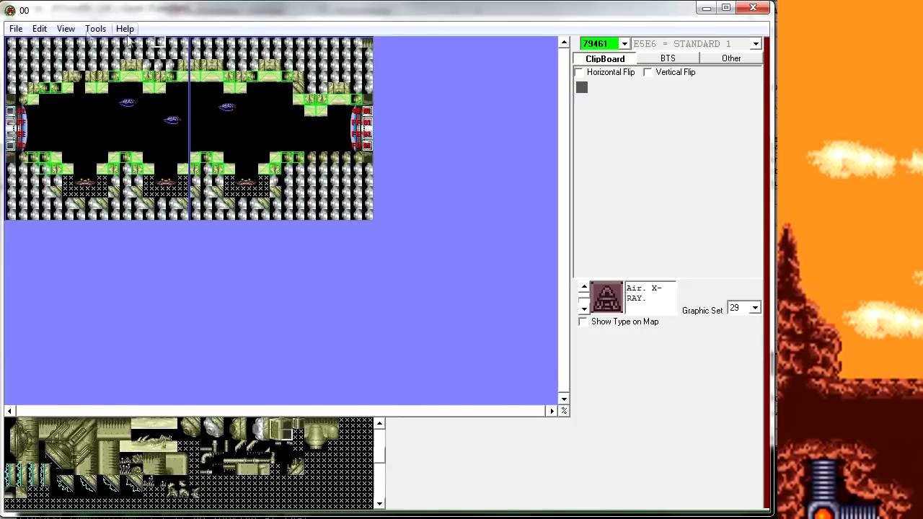
Step: Open the Graphics Editor for graphic set 29 and inspect the green colour in palette row 2
click(95, 29)
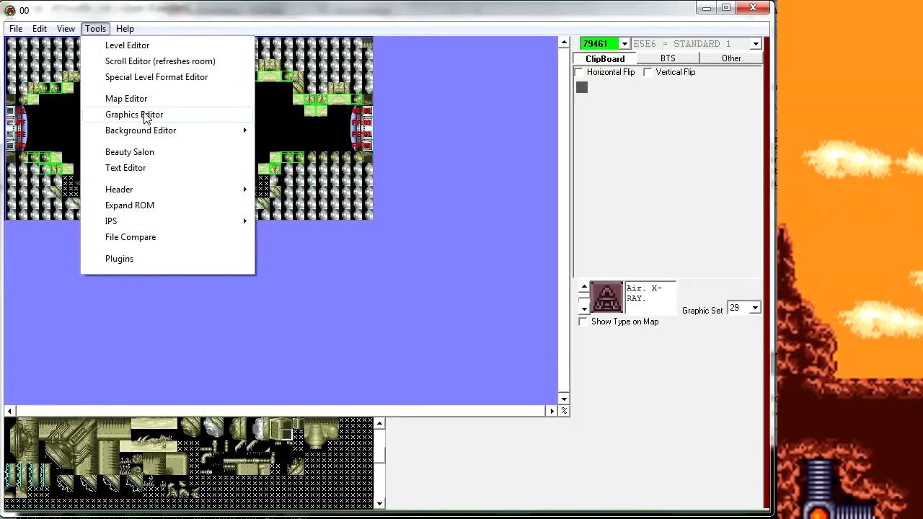
click(115, 44)
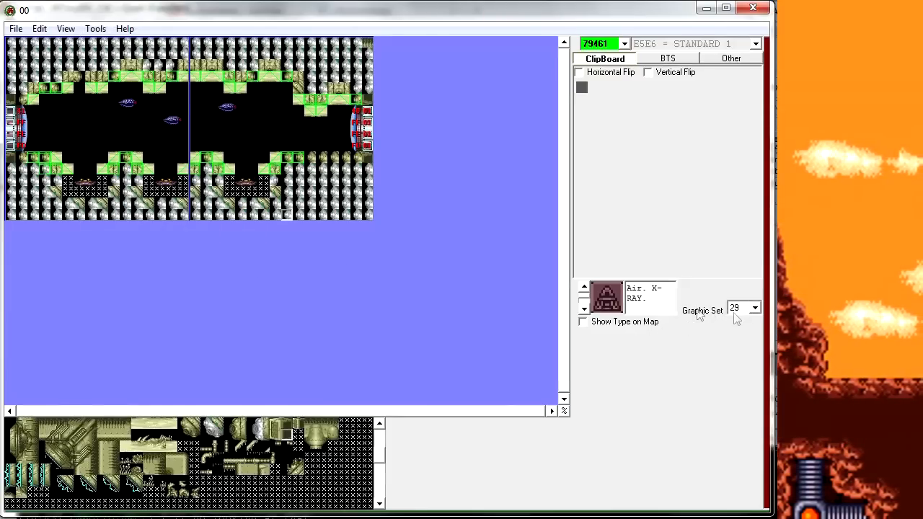
click(96, 29)
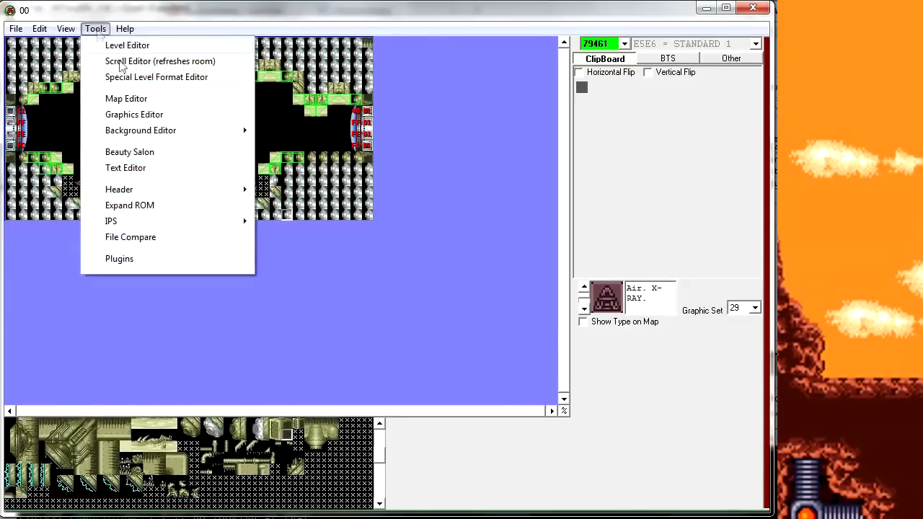
click(129, 114)
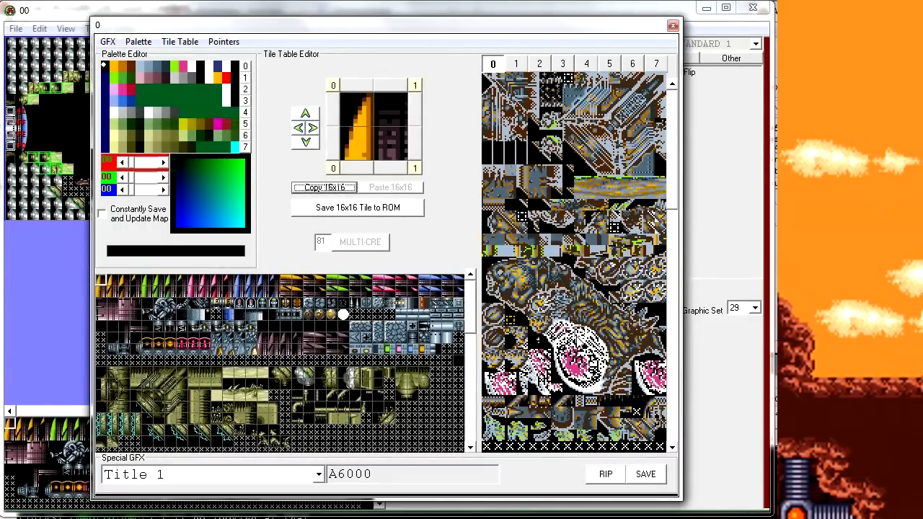
click(140, 91)
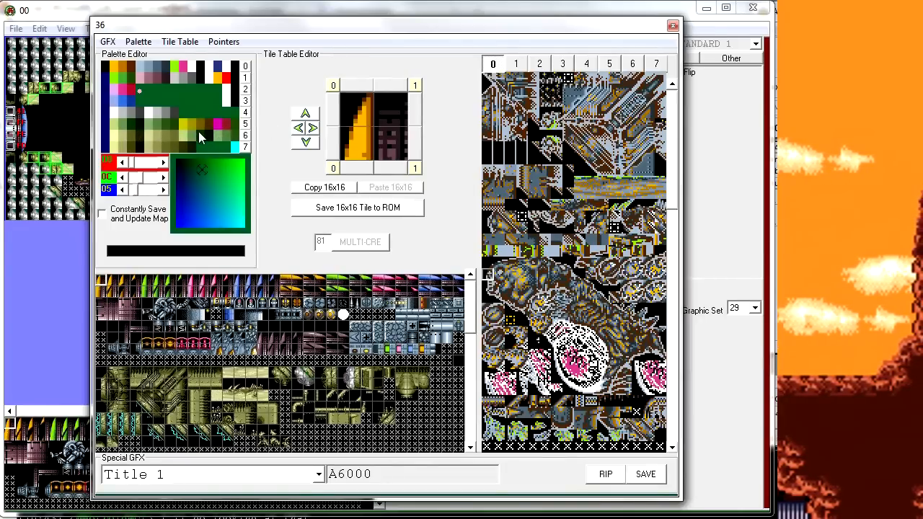
Step: Preview the set's tile graphics with palette rows 1 to 7 in ascending order
click(515, 63)
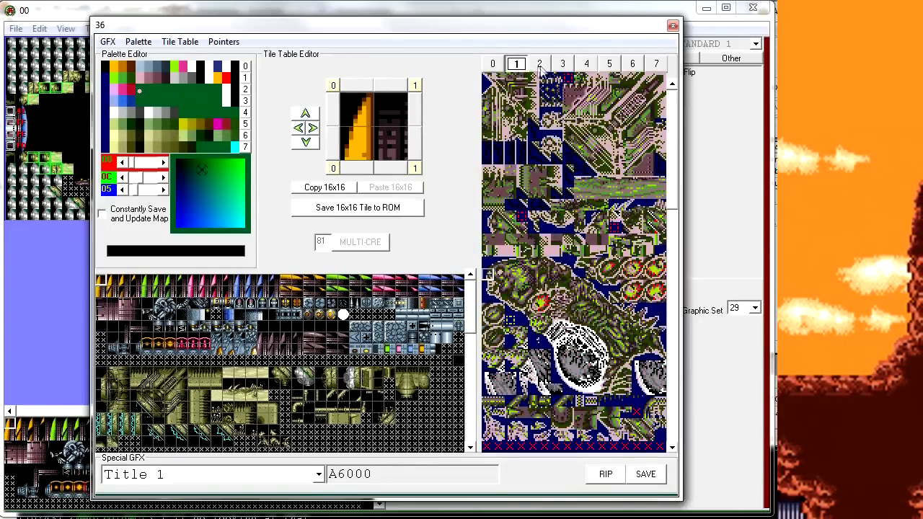
click(540, 63)
click(562, 63)
click(586, 64)
click(609, 63)
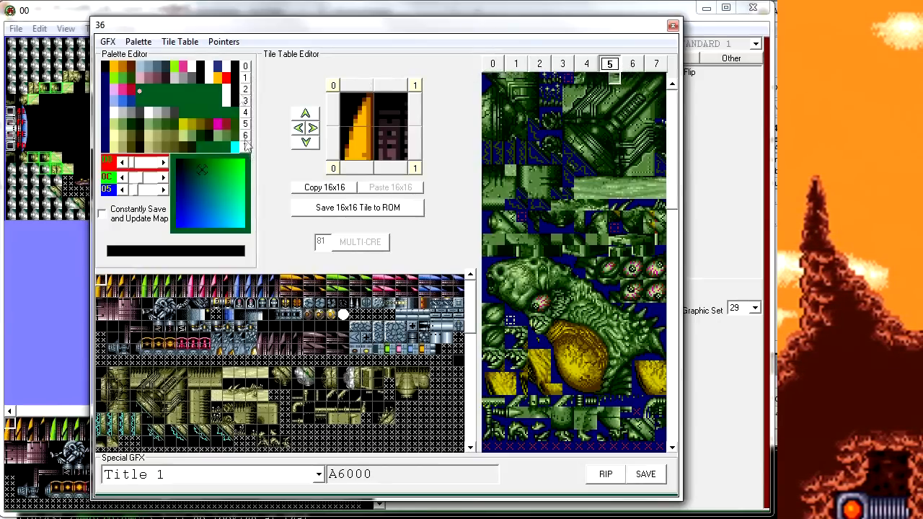
click(635, 64)
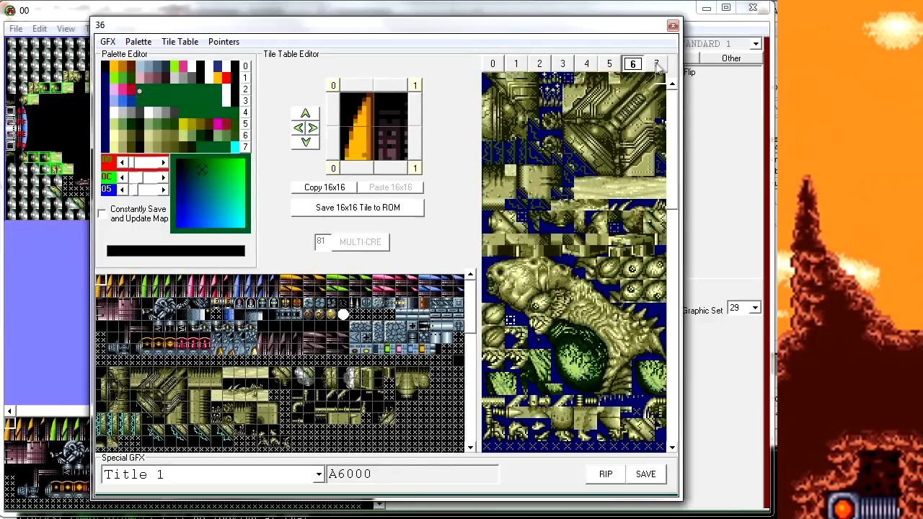
click(656, 63)
Step: Compare the tile graphics in palette rows 6 down to 3 again, and return them to palette row 0
click(636, 65)
click(608, 64)
click(587, 63)
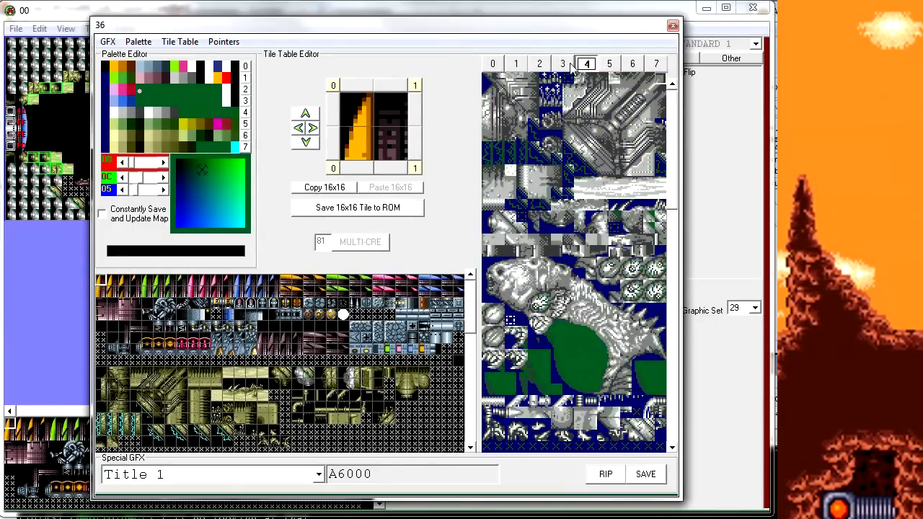
click(564, 64)
click(586, 64)
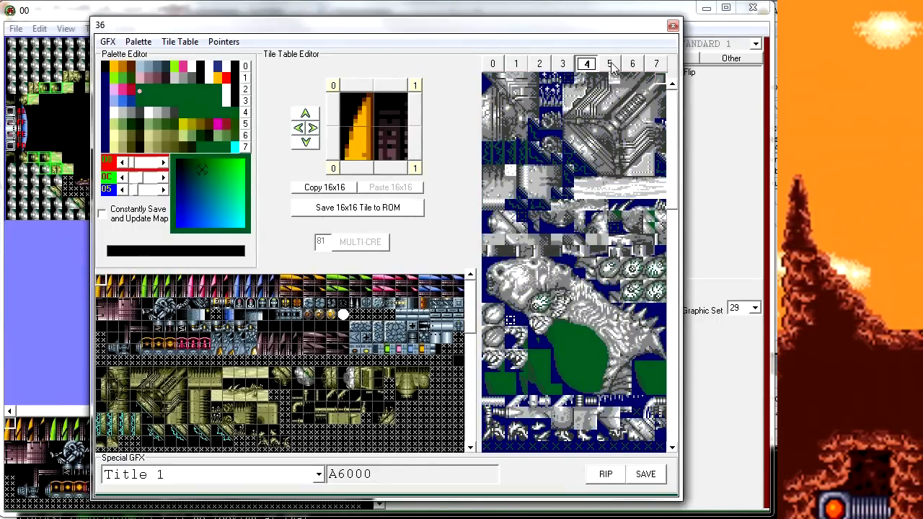
click(609, 64)
click(515, 64)
click(493, 64)
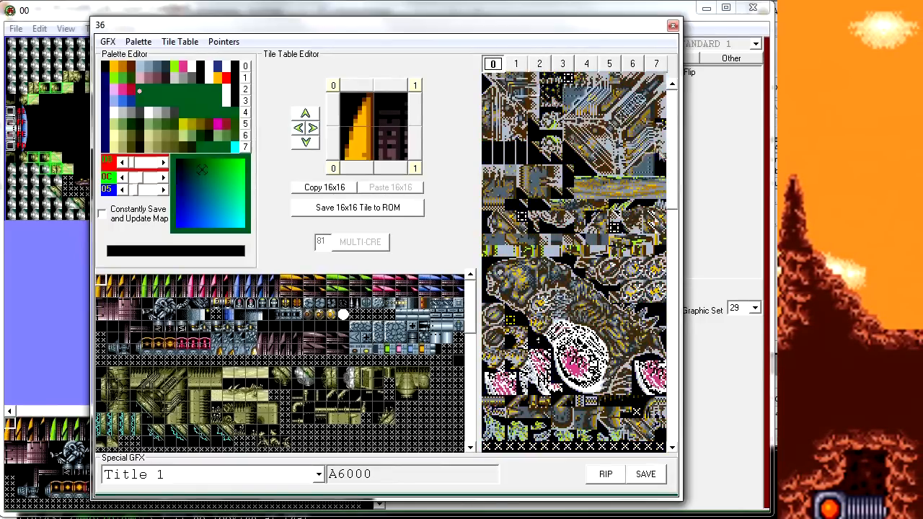
Step: Examine the common tile graphics at the end of the tile sheet in palette rows 0 to 7, and return to the sheet's start
drag(673, 147, 678, 400)
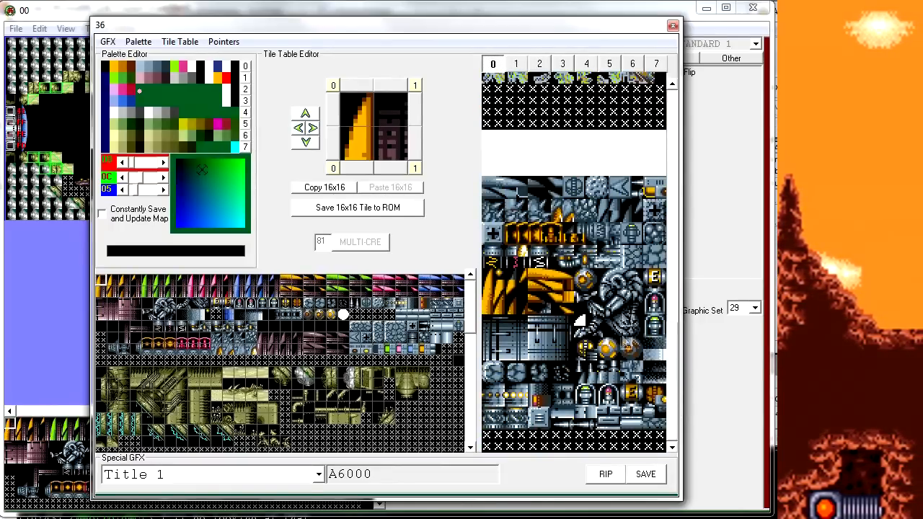
click(516, 64)
click(539, 65)
click(493, 64)
click(538, 64)
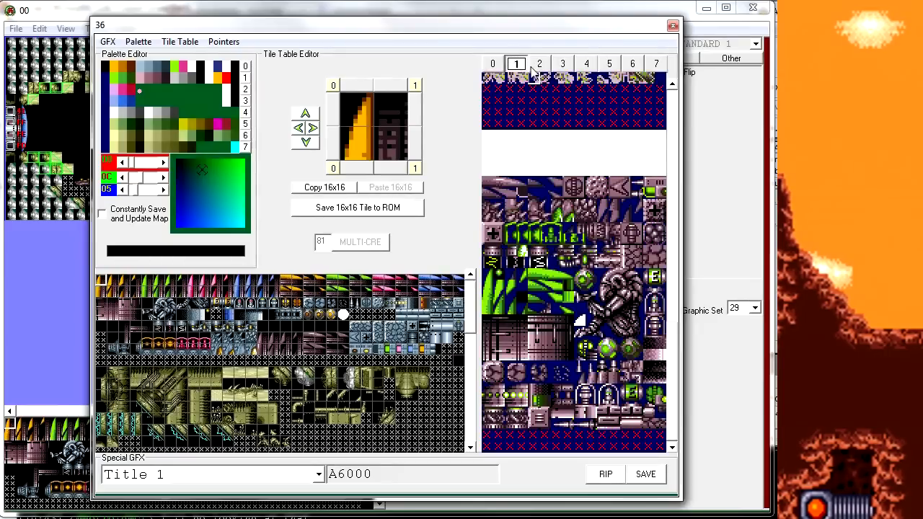
click(562, 64)
click(586, 64)
click(609, 64)
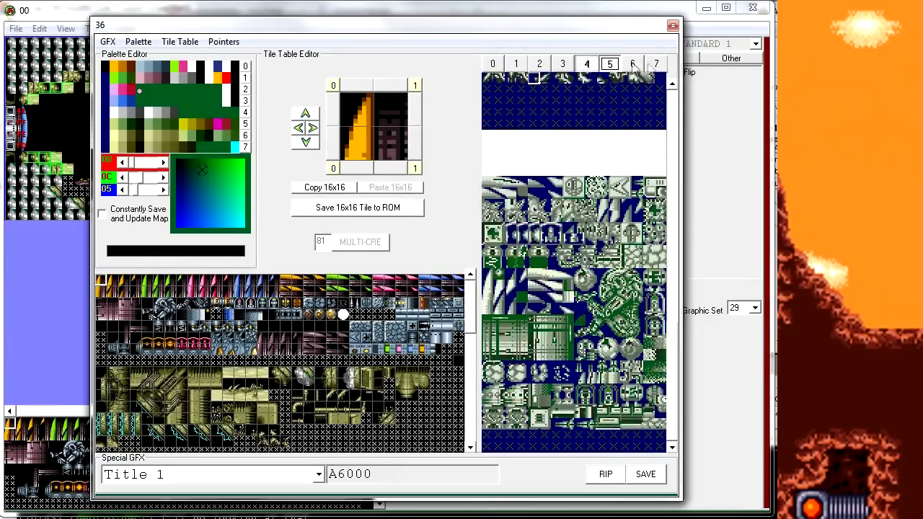
click(632, 64)
click(656, 64)
click(632, 64)
drag(675, 426, 675, 101)
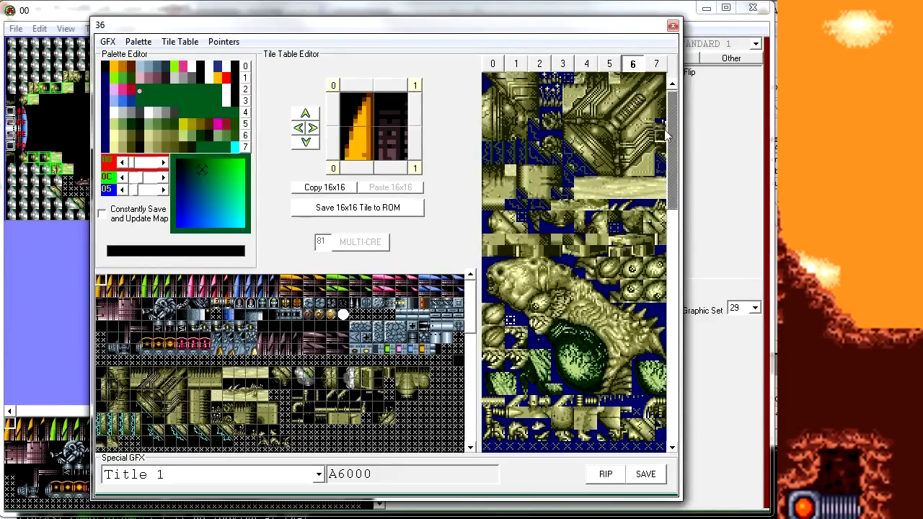
Step: Close the Graphics Editor, switch the room to graphic set 13 and look through its tile table
click(672, 27)
click(754, 308)
scroll(754, 352, up, 5)
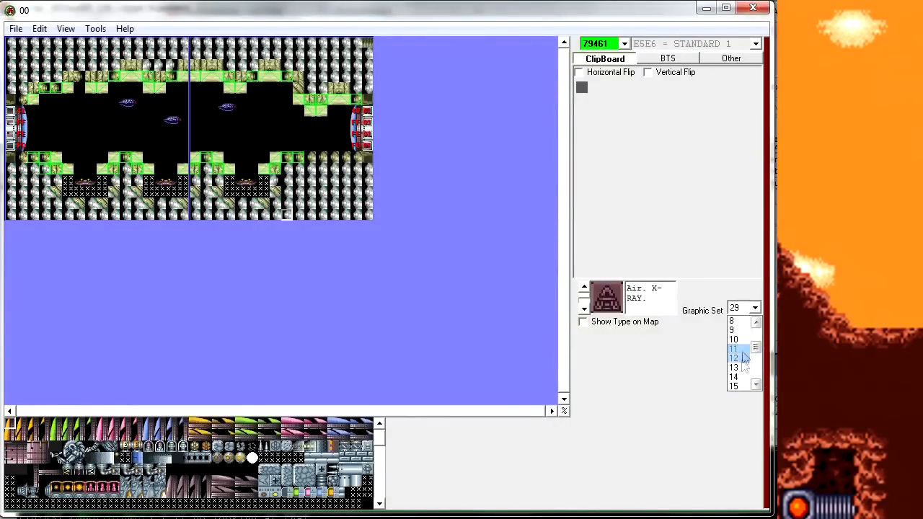
click(742, 367)
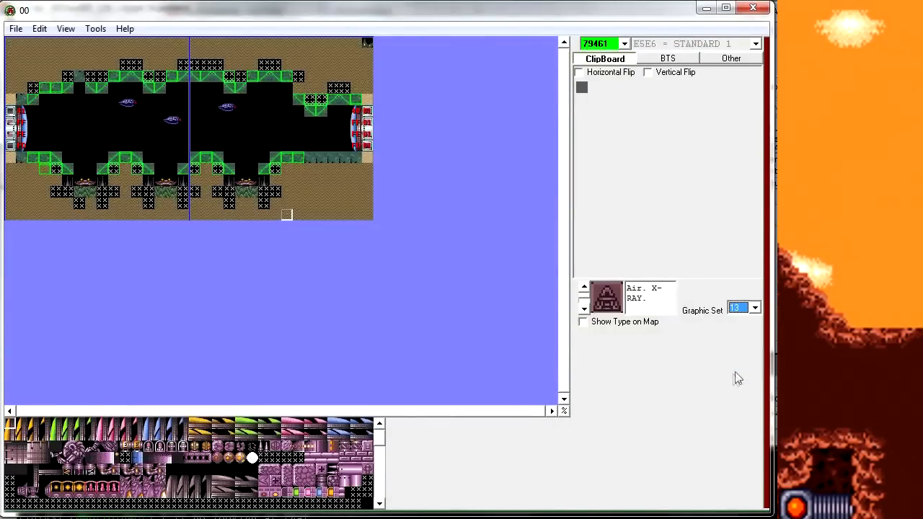
click(381, 489)
click(381, 489)
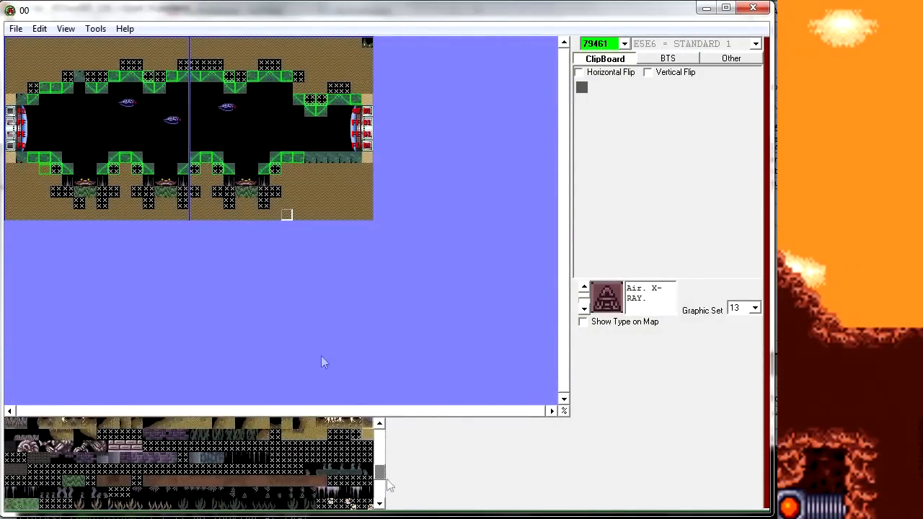
mouse_move(379, 473)
mouse_down()
mouse_move(383, 451)
mouse_move(379, 497)
mouse_move(382, 455)
mouse_up()
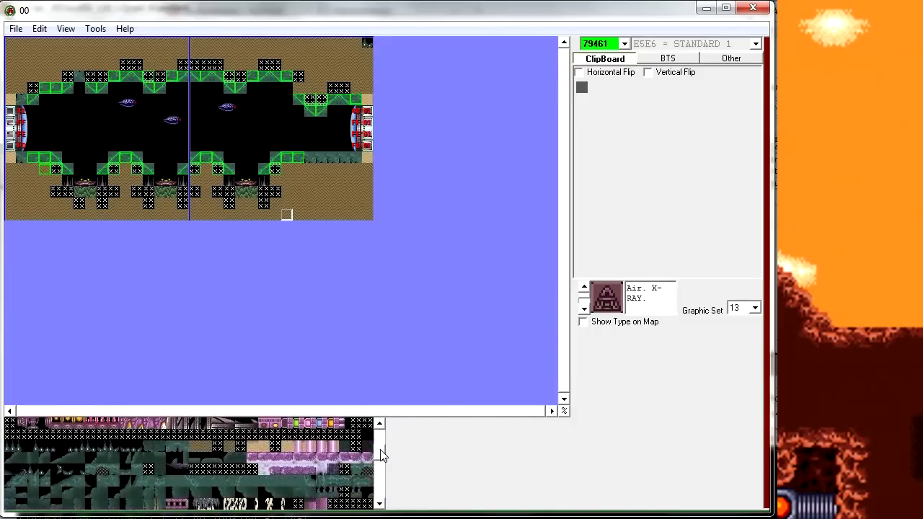
Step: Set the room's graphic set to 12 and look further down its tile table
click(730, 309)
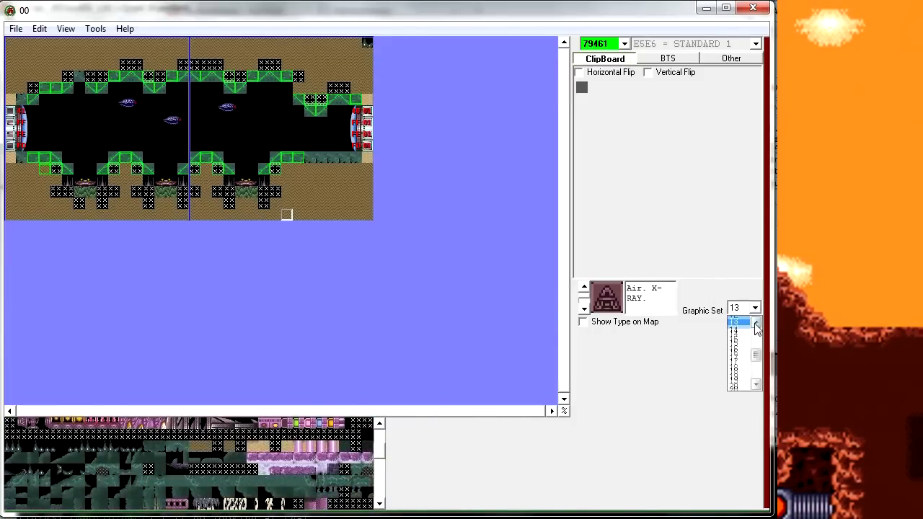
click(728, 342)
mouse_move(377, 455)
mouse_down()
mouse_move(379, 475)
mouse_move(381, 463)
mouse_up()
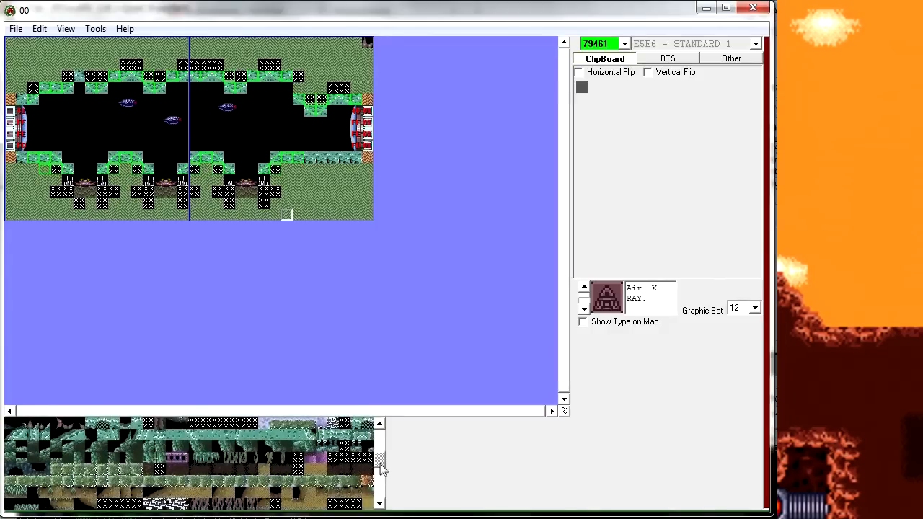
Step: Open the Graphics Editor for graphic set 12 and preview its tile graphics with palette rows 1 to 7
click(95, 29)
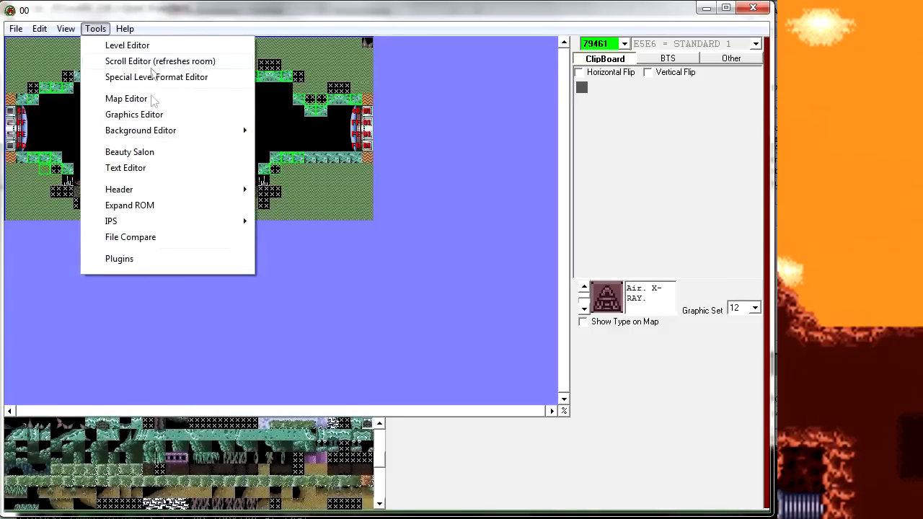
click(148, 115)
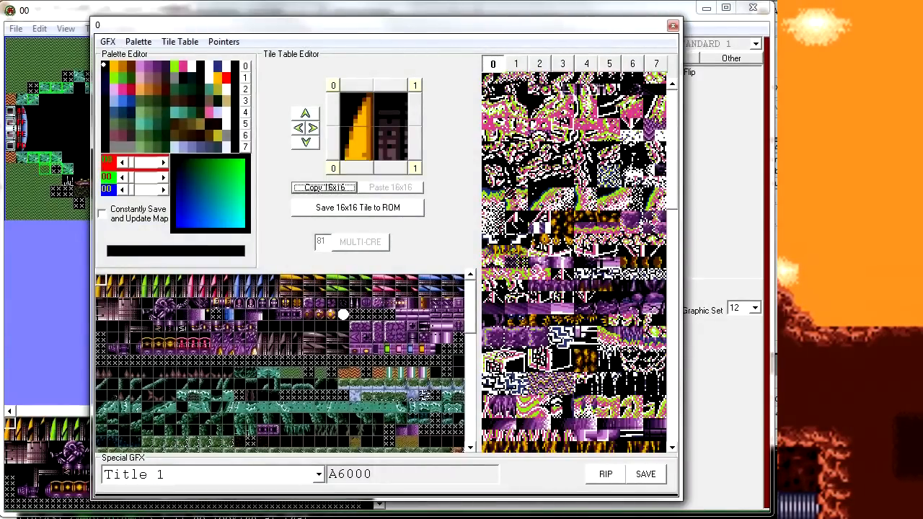
click(516, 64)
click(539, 63)
click(563, 64)
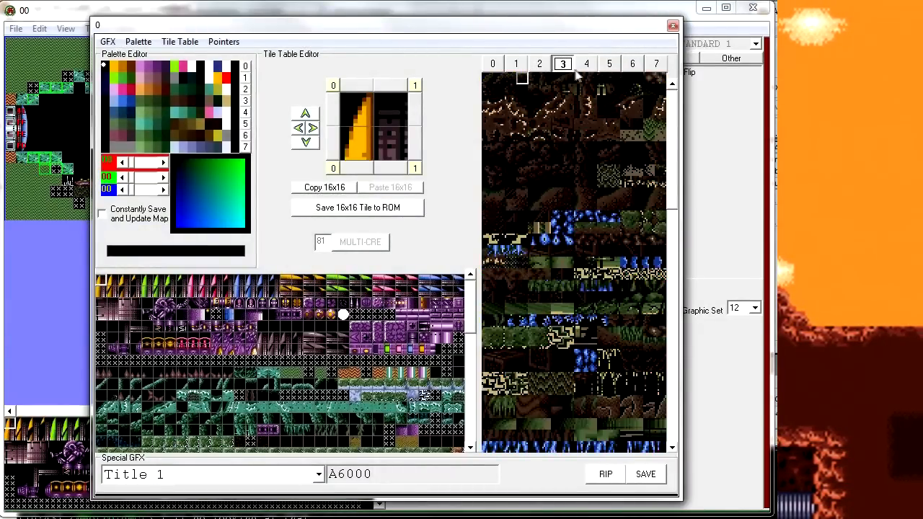
click(586, 64)
click(609, 64)
click(633, 65)
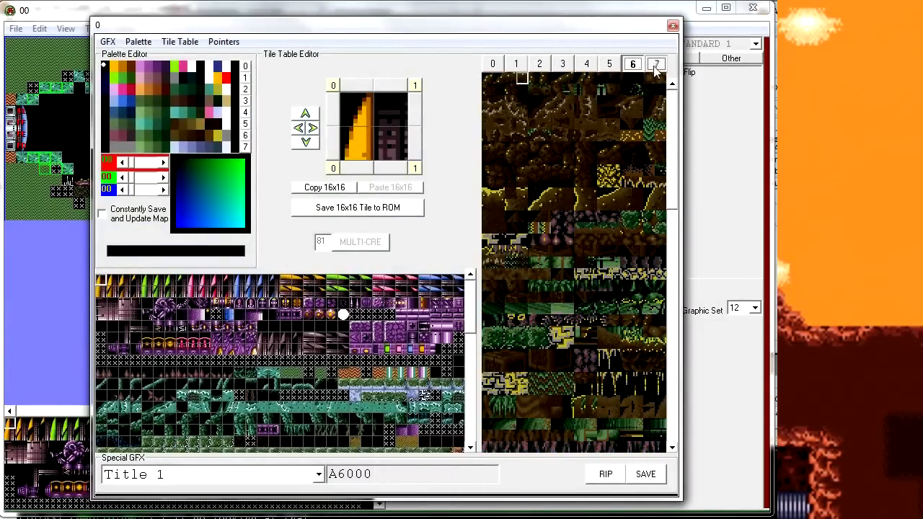
click(657, 64)
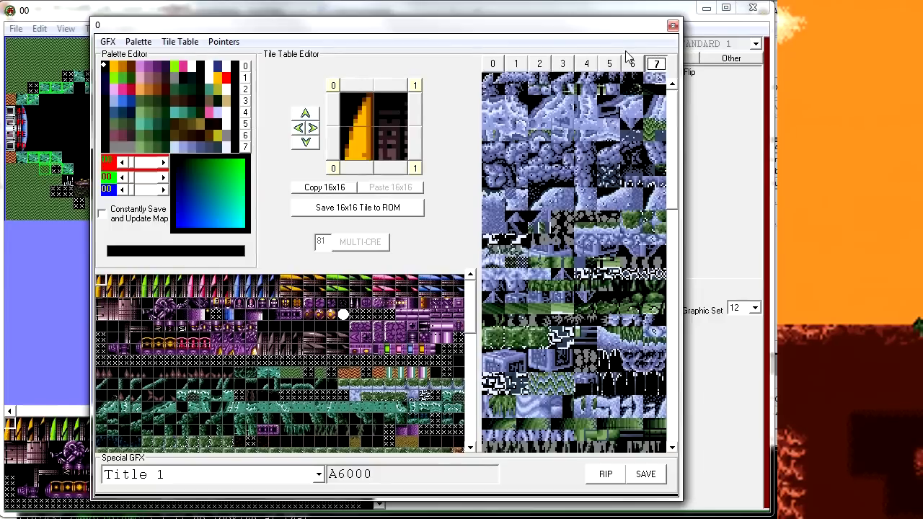
Step: Return the tile graphics to palette row 0, comparing them briefly with palette row 1
click(492, 64)
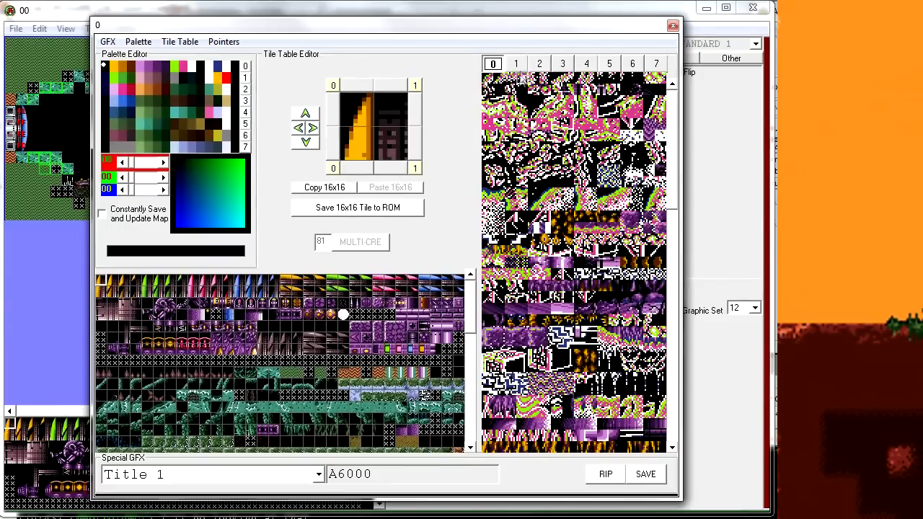
click(518, 64)
click(494, 64)
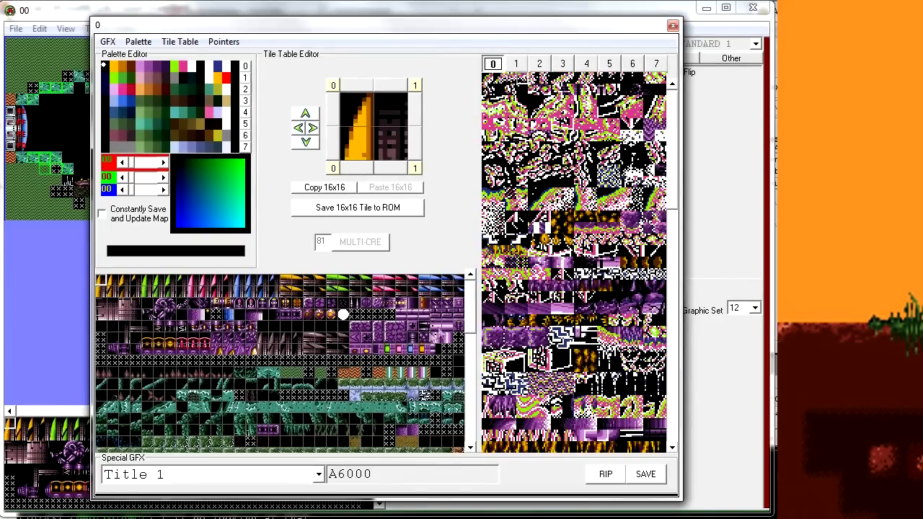
Step: Select a teal foliage tile in the tile table and set its upper-left quarter to palette row 5
scroll(473, 326, down, 5)
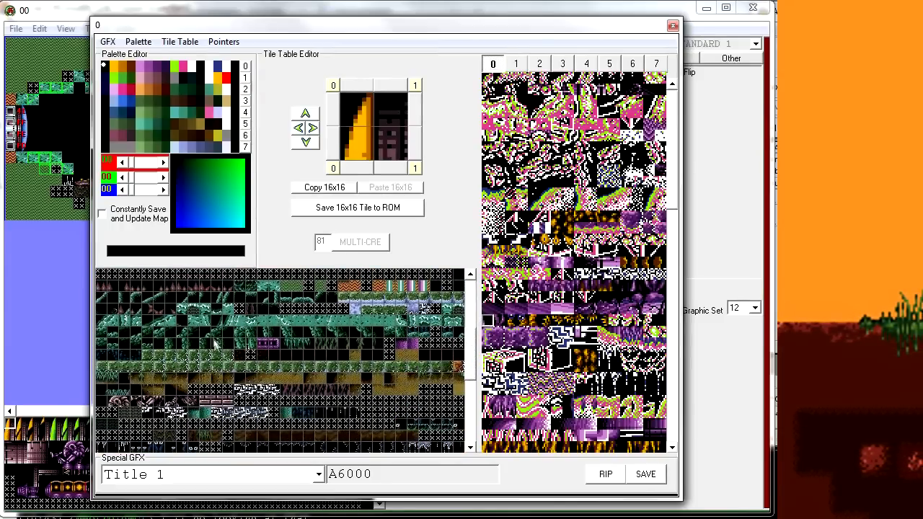
click(243, 338)
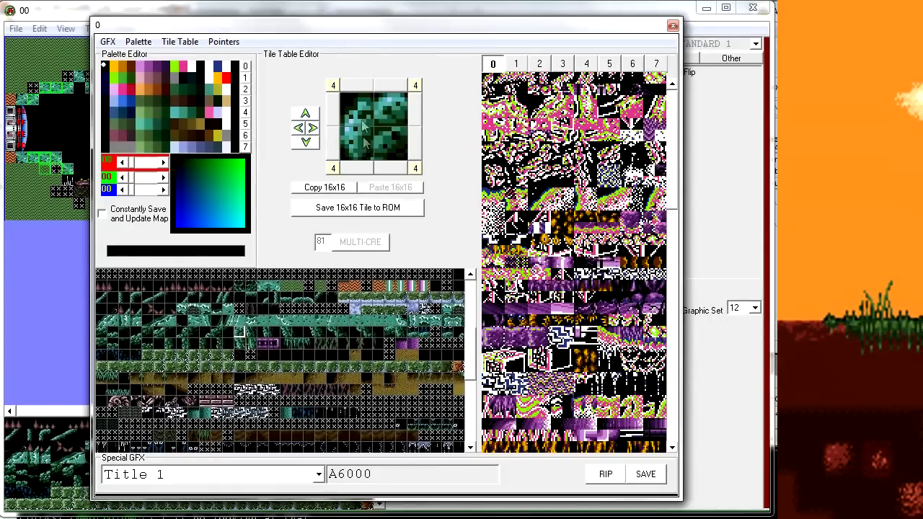
click(333, 85)
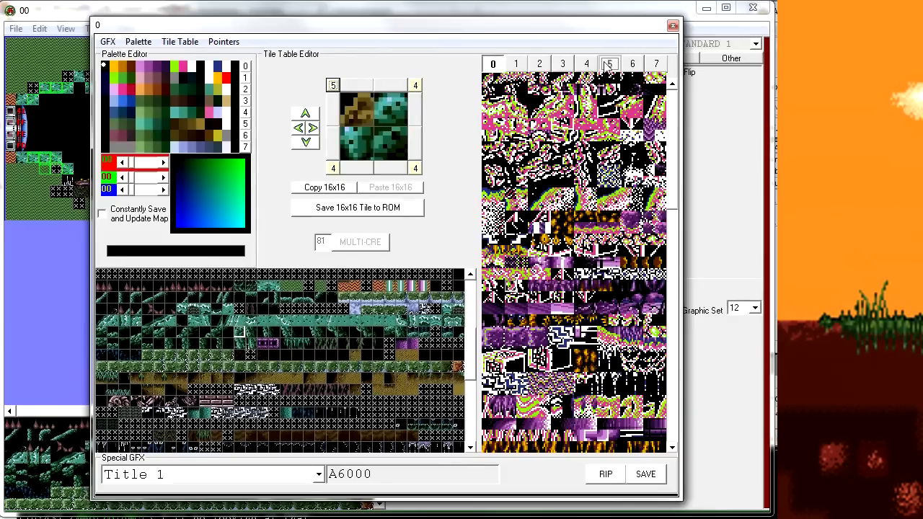
Step: Preview the tile graphics in palette rows 5 and 7, and set the selected tile's two upper quarters to palette row 7
click(609, 63)
click(656, 63)
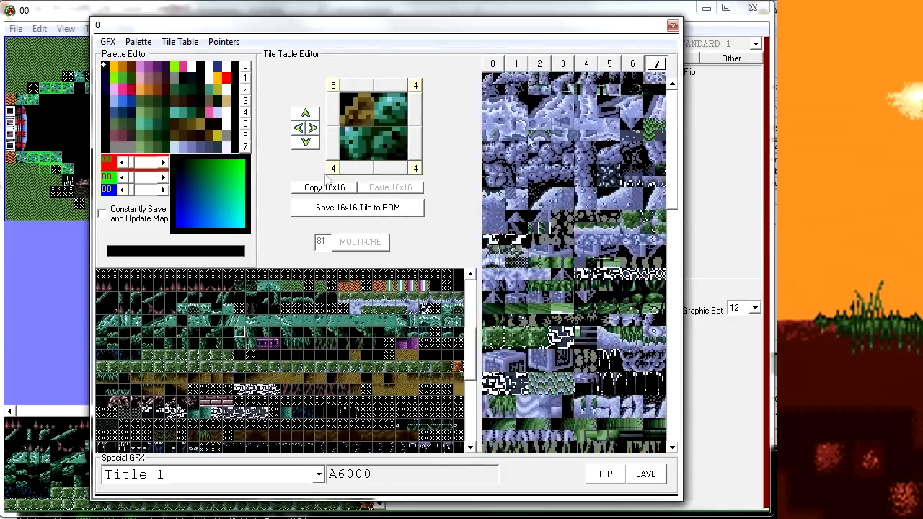
click(333, 85)
click(415, 86)
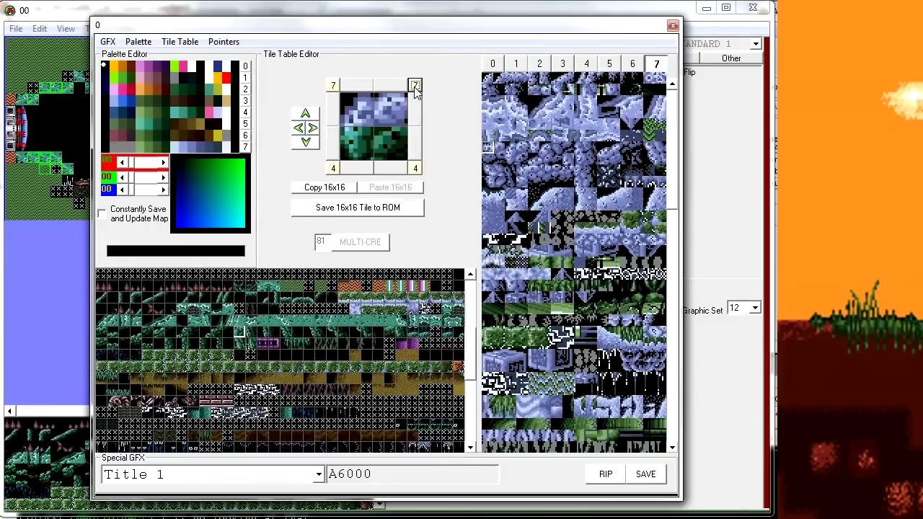
Step: Set the selected foliage tile's two lower quarters to palette row 7
click(417, 168)
click(416, 168)
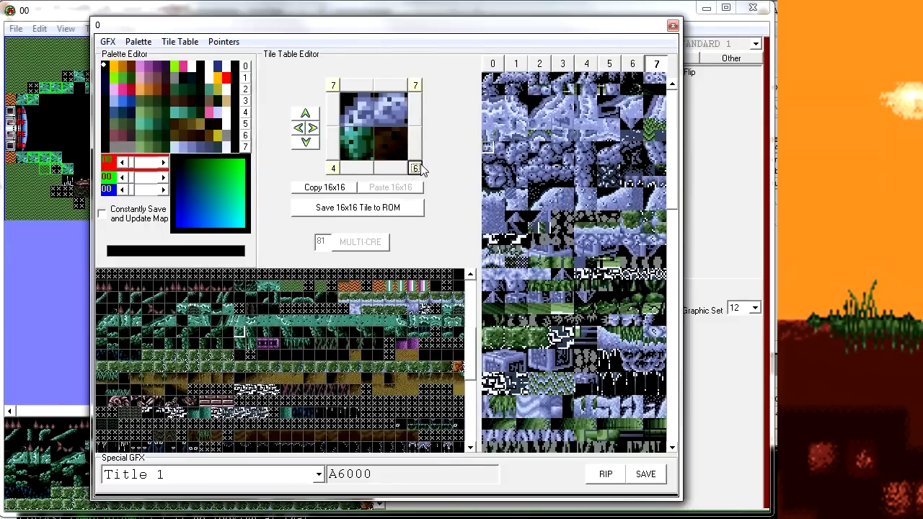
click(333, 168)
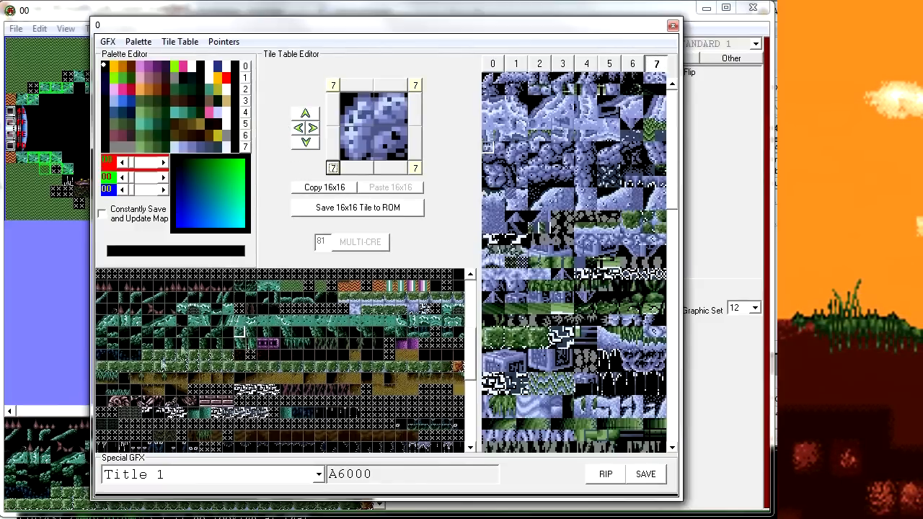
Step: Select the first orange spike tile in the tile table and preview the lower tile graphics in palette row 6
click(244, 334)
drag(473, 347, 476, 287)
click(103, 279)
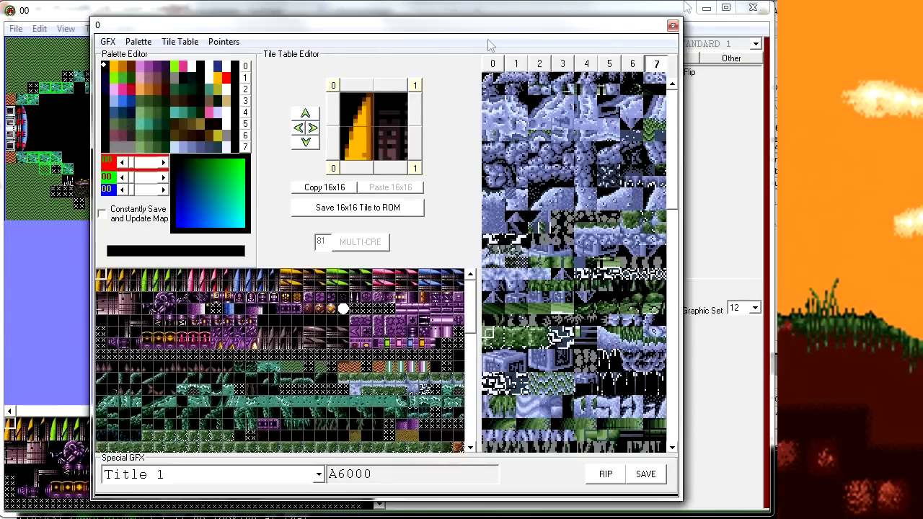
click(632, 64)
scroll(510, 324, down, 5)
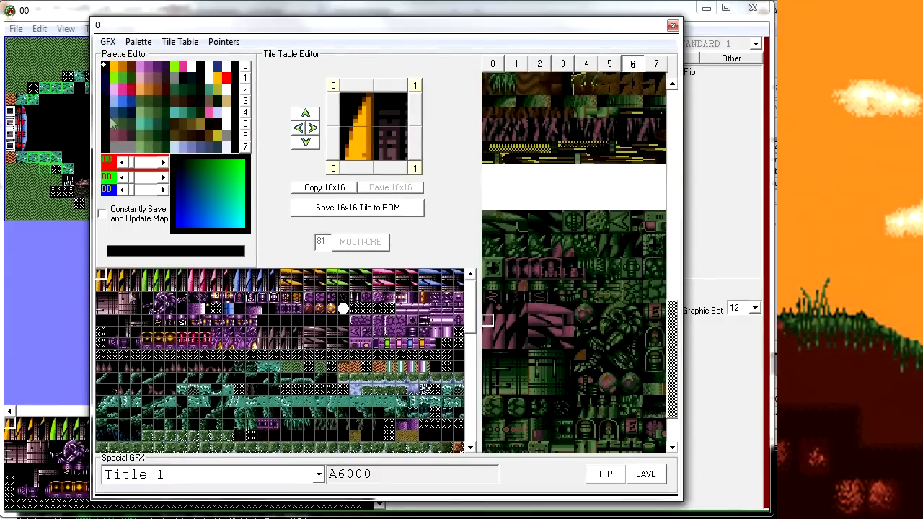
Step: Cycle the spike tile's upper-left quarter up to palette row 6 and return it to row 0
click(333, 87)
click(333, 86)
click(333, 86)
click(333, 87)
click(333, 86)
click(333, 87)
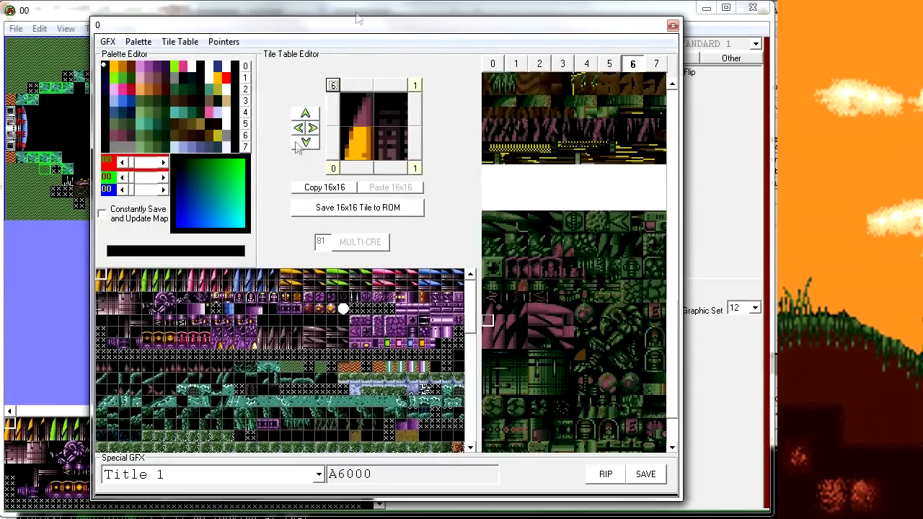
click(333, 87)
click(333, 86)
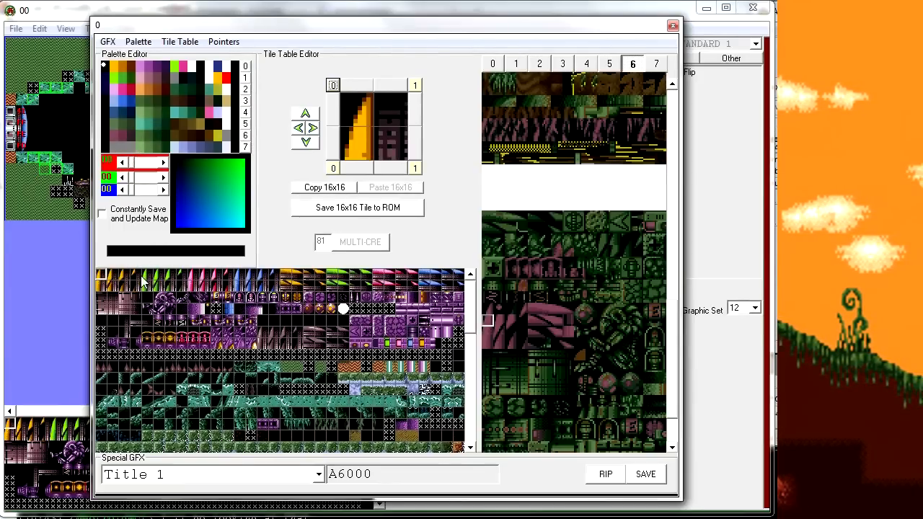
Step: Inspect the palette rows used by the pink spike tile, the grey metal tiles and the purple machinery tile
click(192, 287)
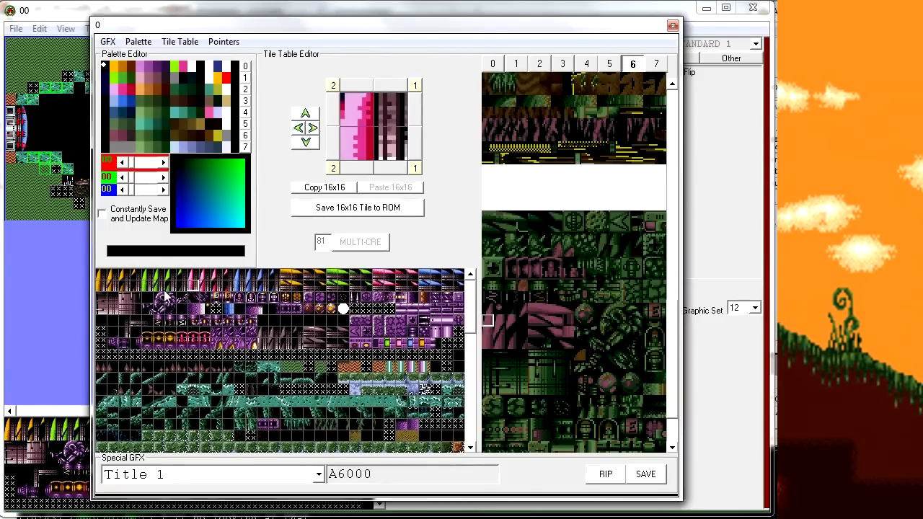
click(136, 296)
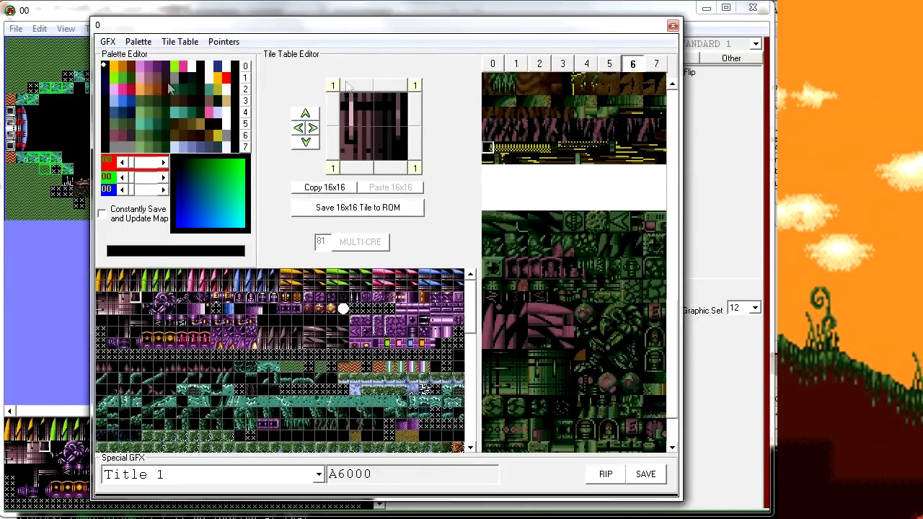
click(124, 297)
click(124, 309)
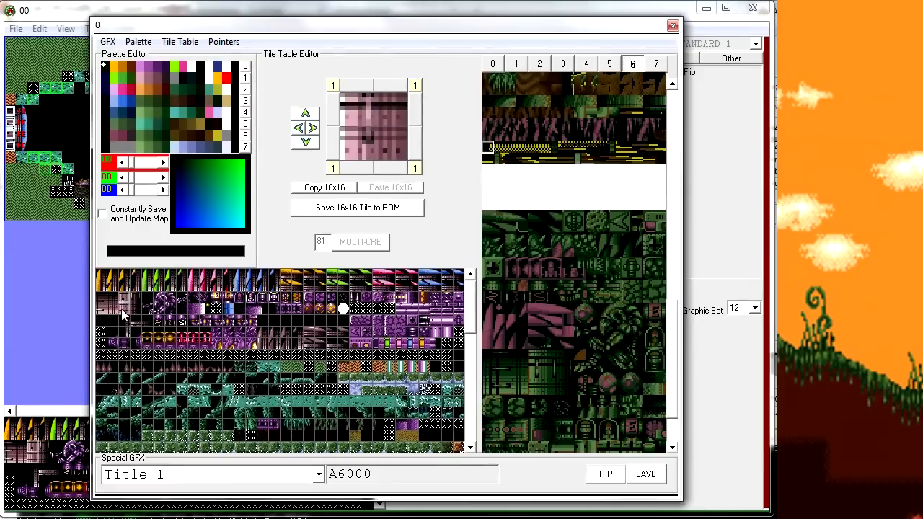
click(133, 307)
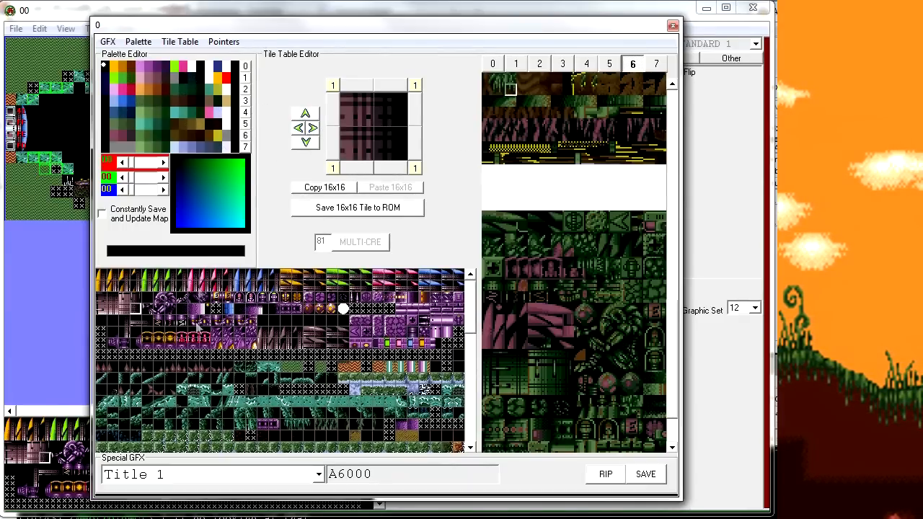
click(170, 309)
drag(473, 325, 454, 288)
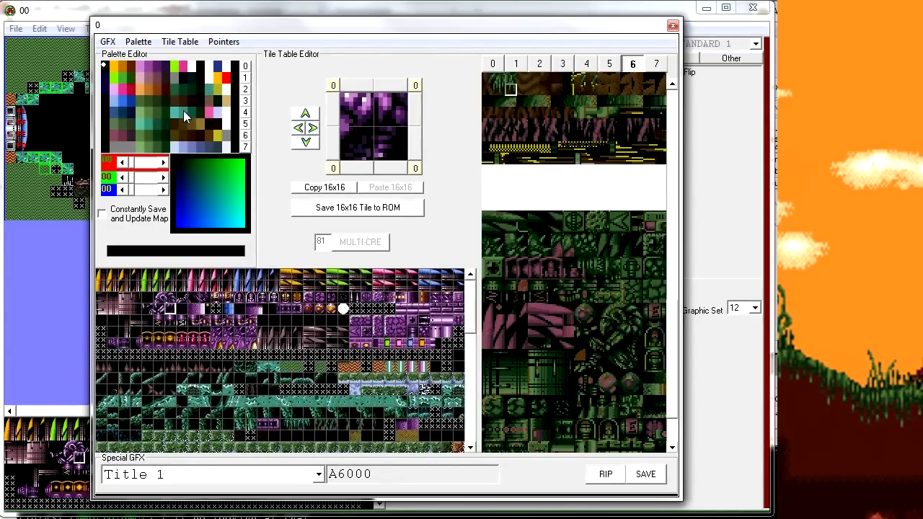
Step: Recolour the first three grey colours of palette row 7 in green-teal shades by adjusting their RGB values
click(112, 148)
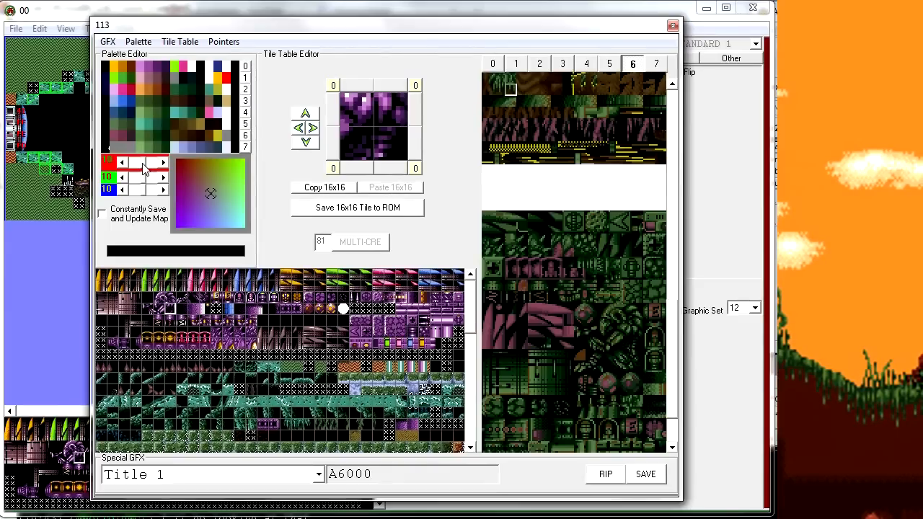
drag(143, 164, 139, 191)
click(123, 149)
click(129, 150)
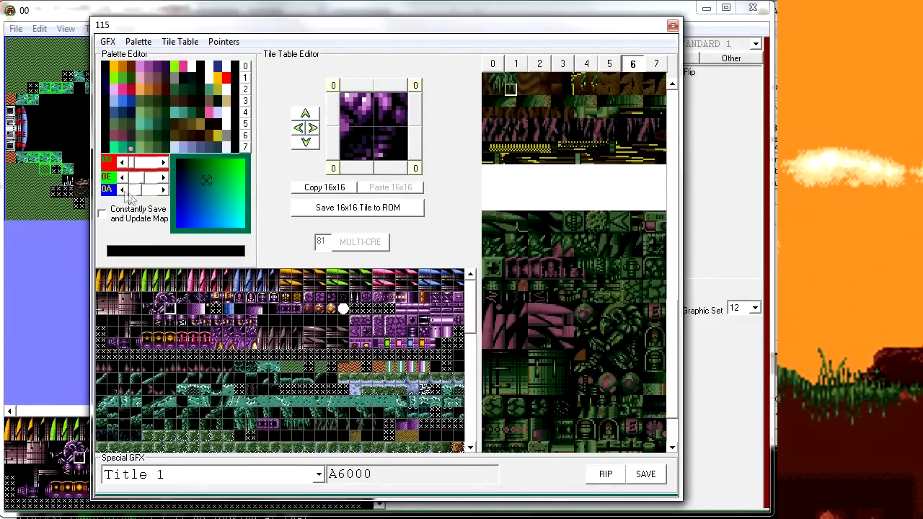
Step: Switch Constantly Save and Update Map on and off again, and preview the lower tile graphics in the edited palette row 7
click(103, 216)
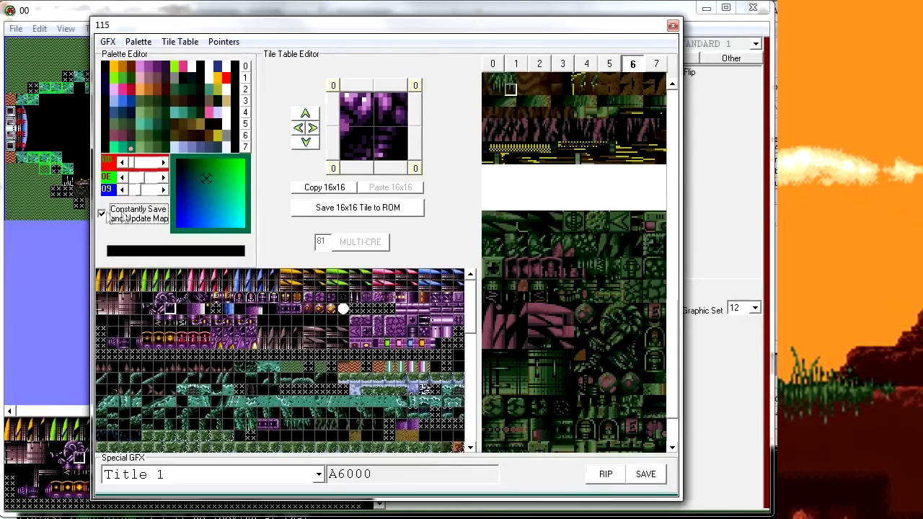
click(144, 215)
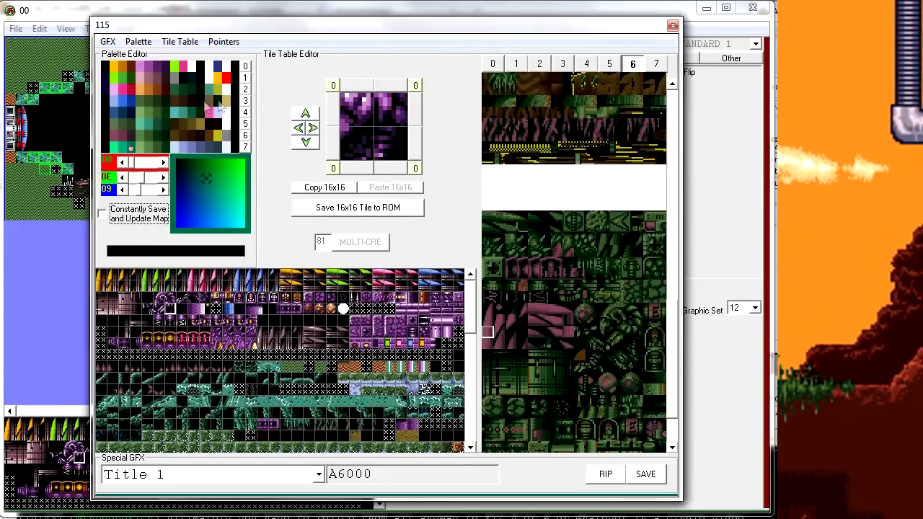
click(655, 63)
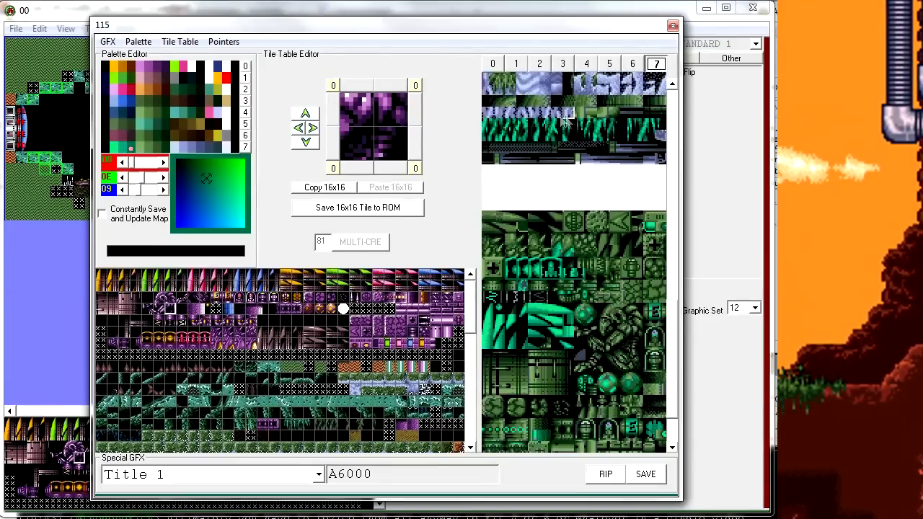
mouse_move(677, 393)
mouse_down()
mouse_move(672, 303)
mouse_move(678, 401)
mouse_up()
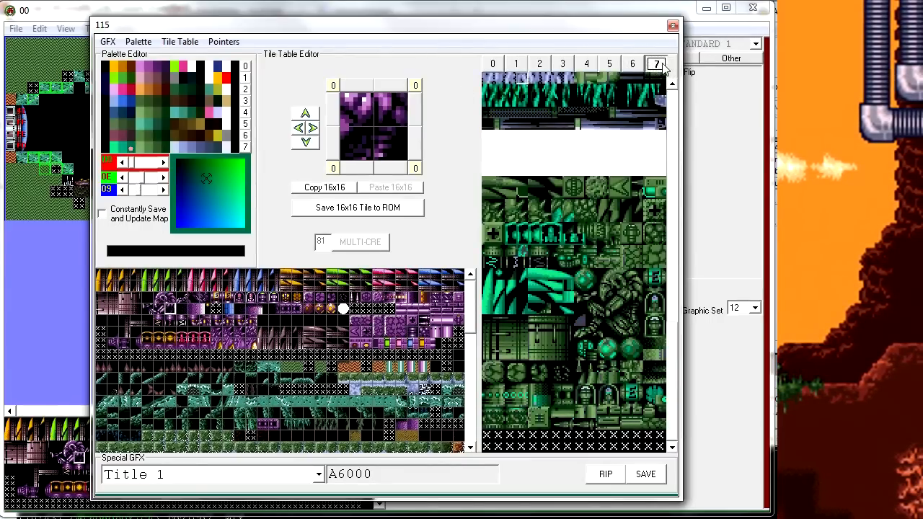
Step: Raise the red value of the three teal colours in palette row 7, the first to 1F, and refresh the tile graphics in that row
click(112, 144)
drag(134, 163, 163, 165)
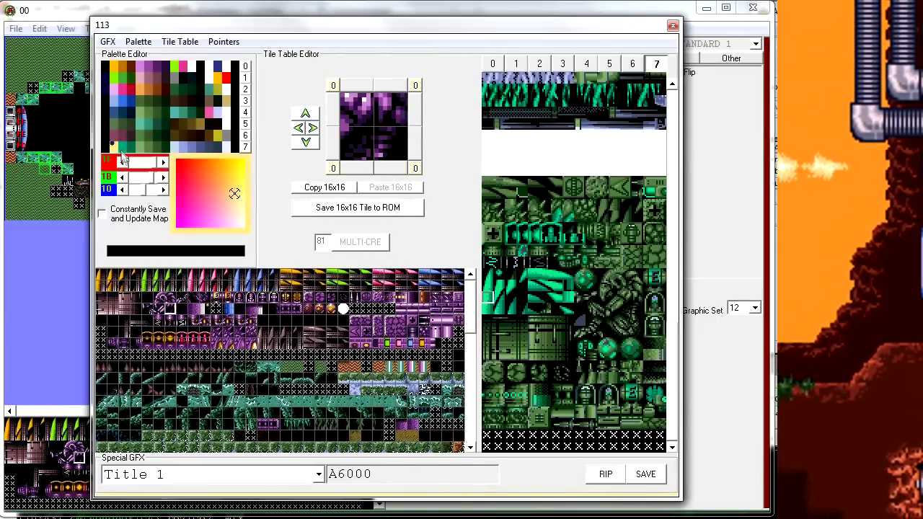
click(122, 148)
drag(135, 164, 152, 168)
click(132, 148)
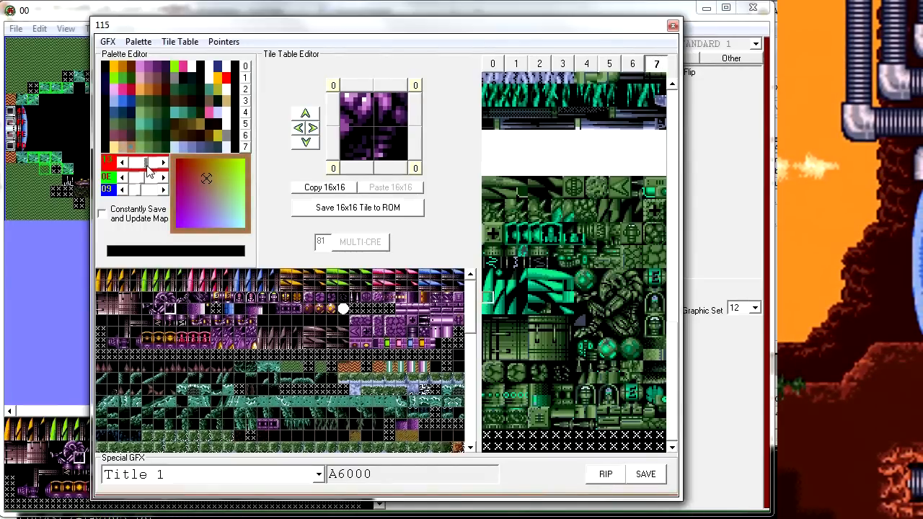
click(656, 63)
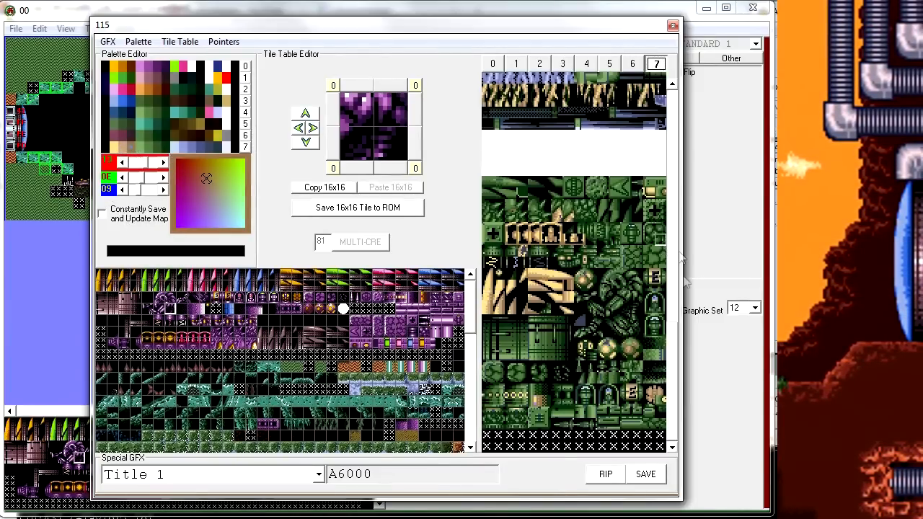
mouse_move(674, 354)
mouse_down()
mouse_move(678, 223)
mouse_move(681, 351)
mouse_up()
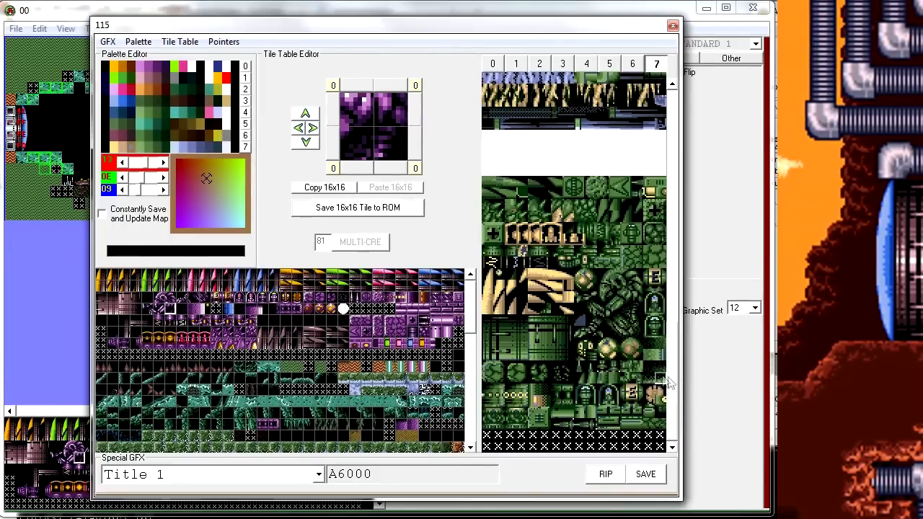
Step: Look through the tile table, select an orange spike tile near its start, and examine the upper tile graphics in palette row 7
drag(470, 332, 469, 396)
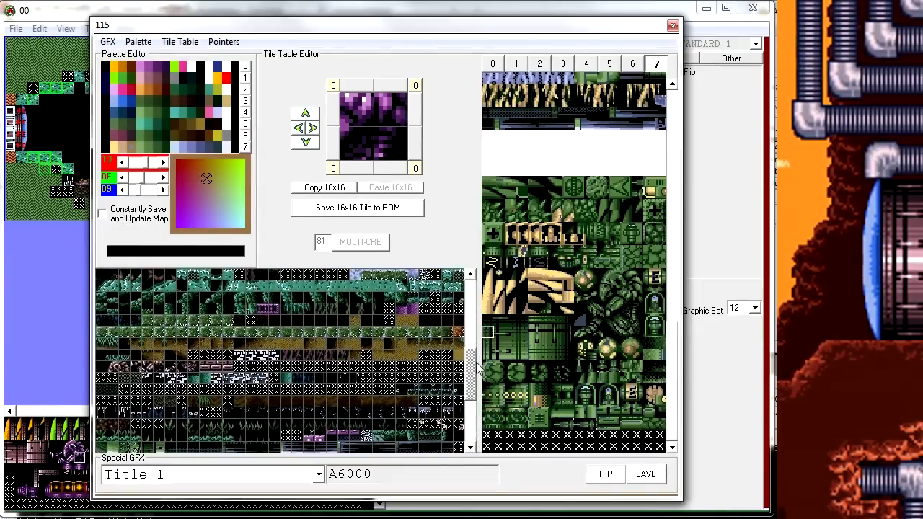
drag(470, 371, 456, 269)
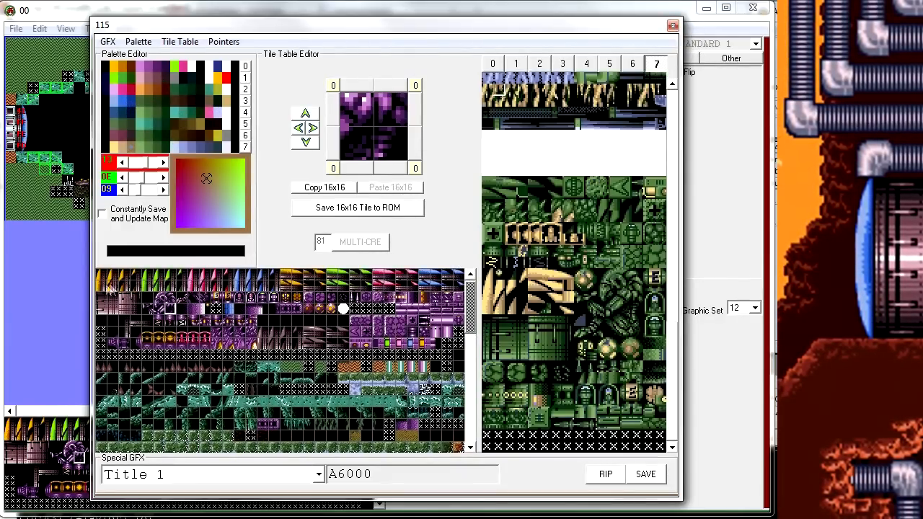
click(106, 284)
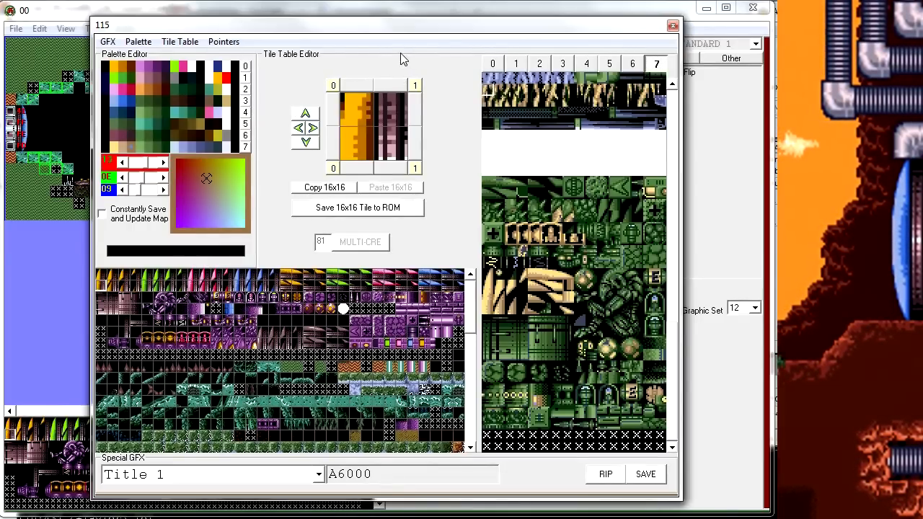
drag(674, 375, 674, 144)
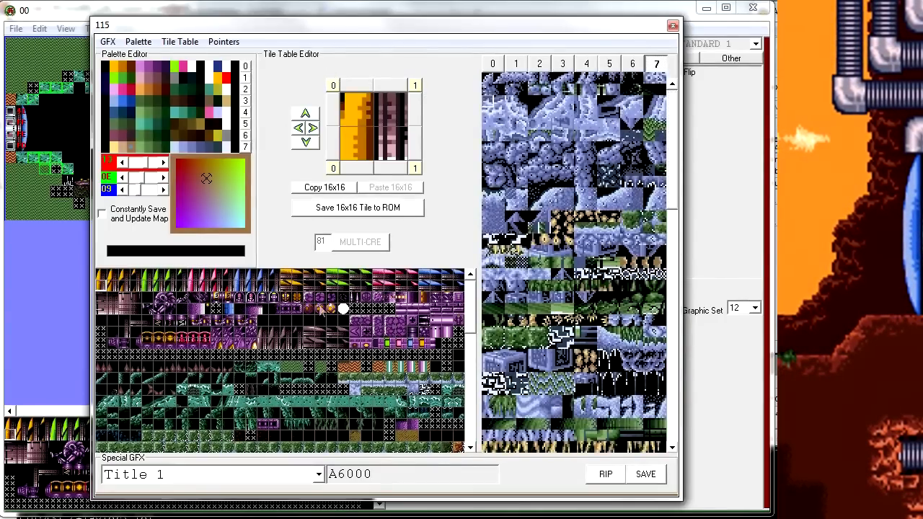
Step: Close the Graphics Editor, switch the room to graphic set 1, and reopen the Graphics Editor
click(673, 25)
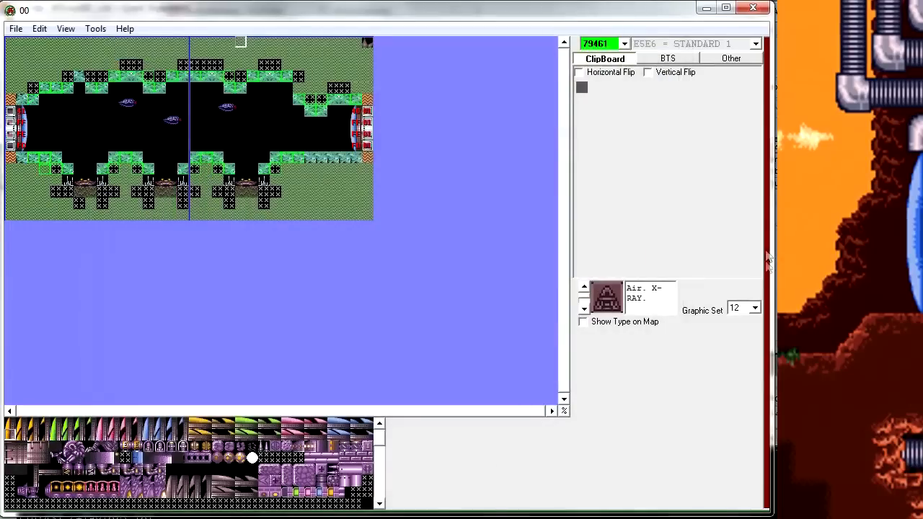
click(755, 308)
drag(757, 355, 758, 329)
click(740, 322)
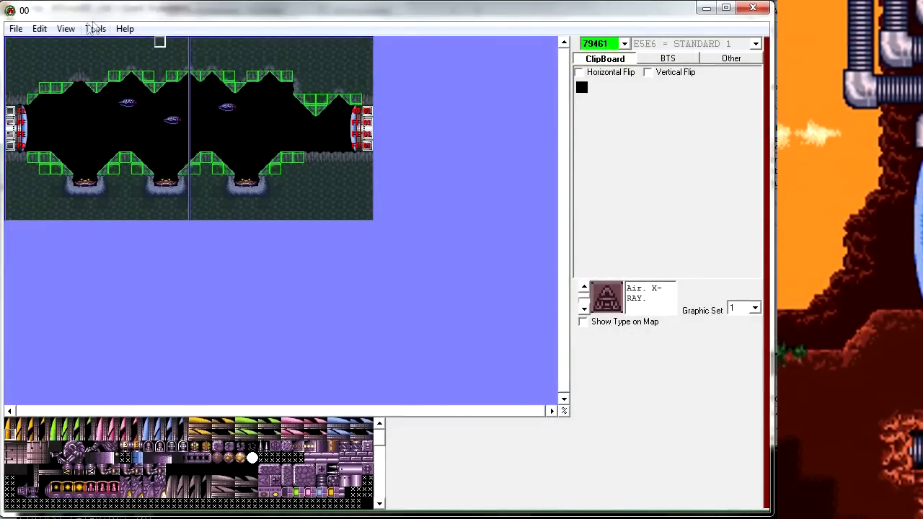
click(95, 29)
click(129, 116)
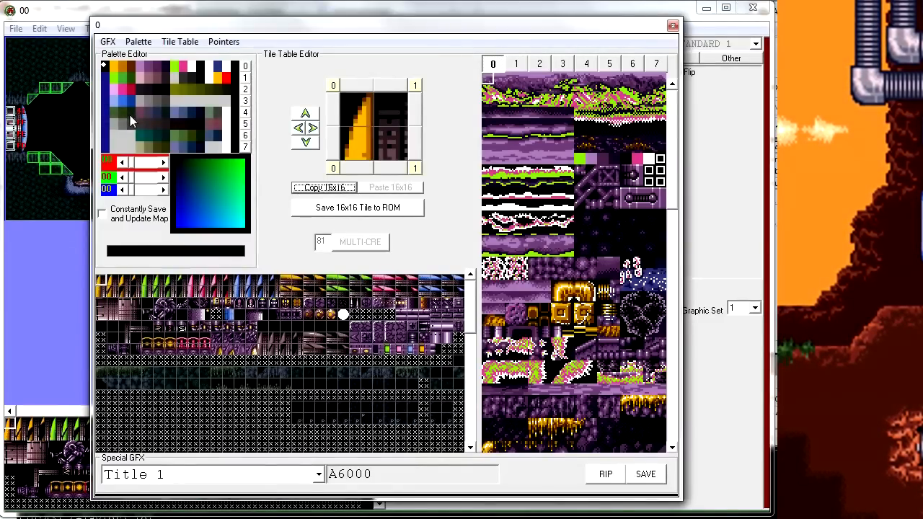
Step: Examine the spike, machinery and metal tiles in graphic set 1's tile table and compare them with the tiles further down
drag(474, 329, 469, 296)
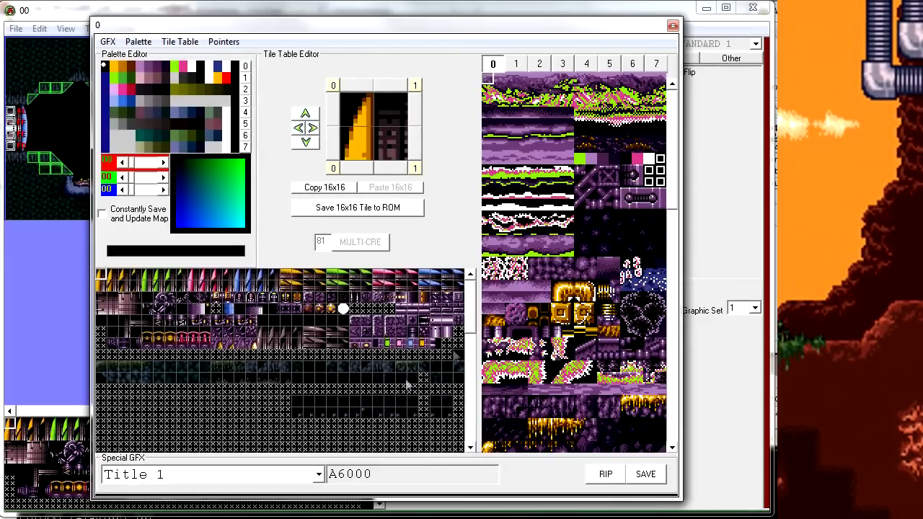
click(160, 287)
click(153, 287)
click(162, 299)
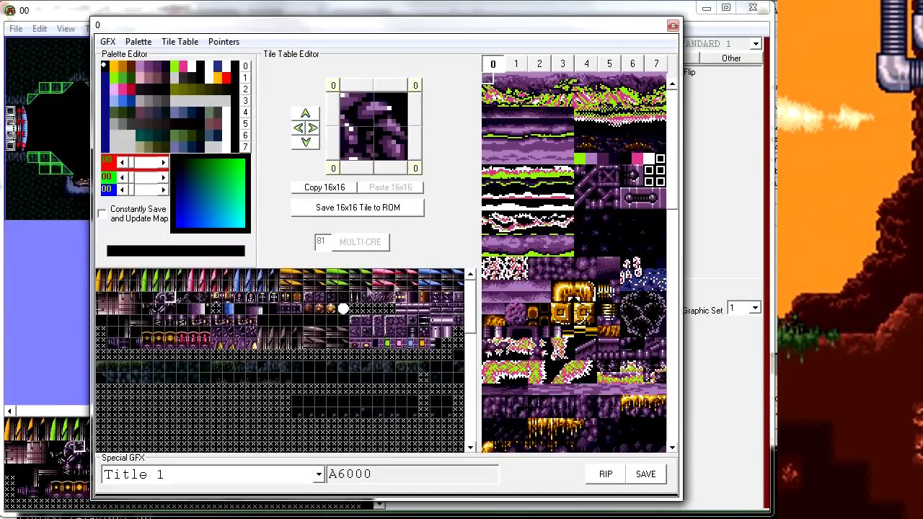
click(433, 312)
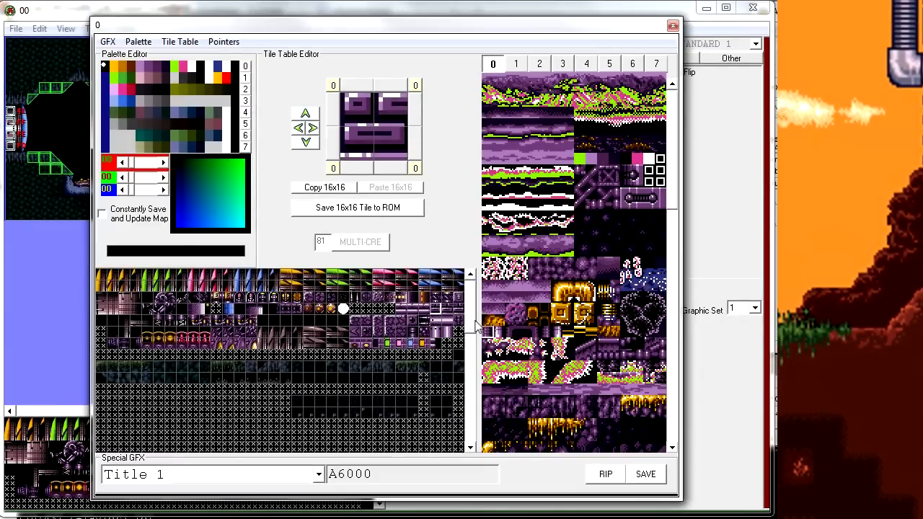
scroll(469, 335, down, 2)
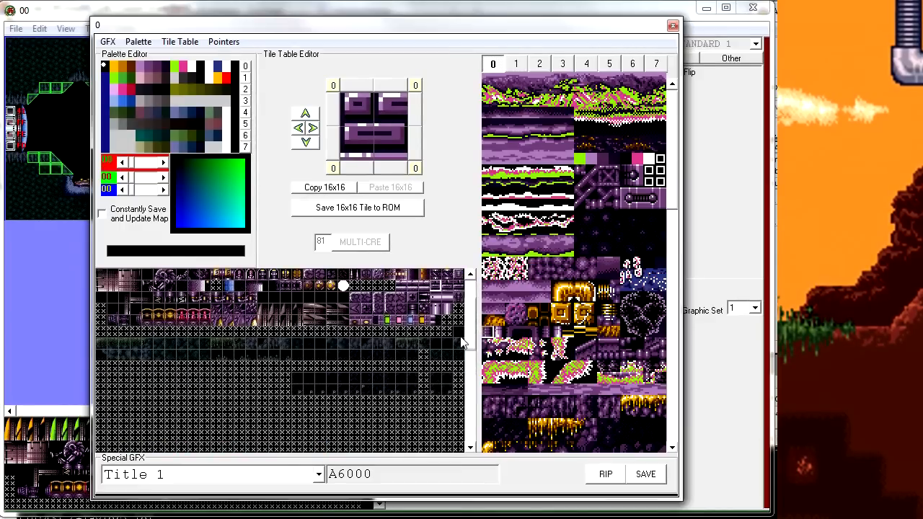
scroll(463, 343, up, 2)
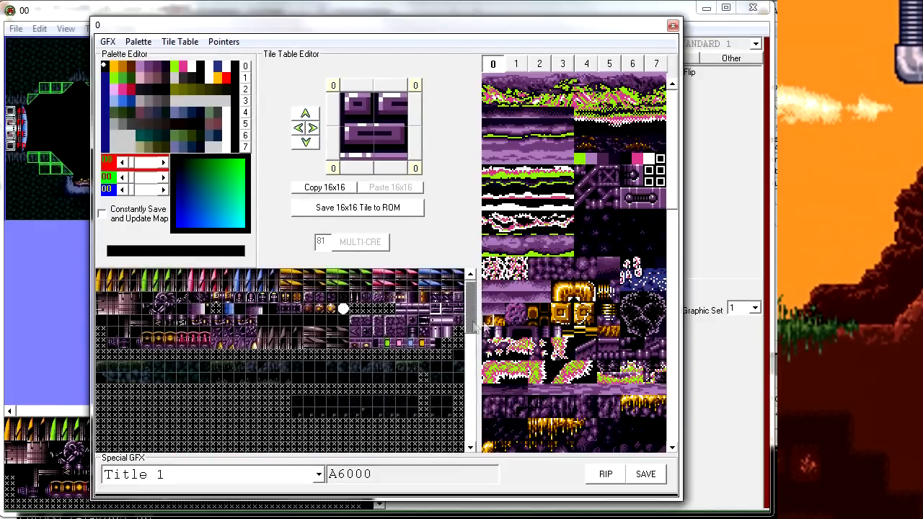
scroll(473, 330, down, 3)
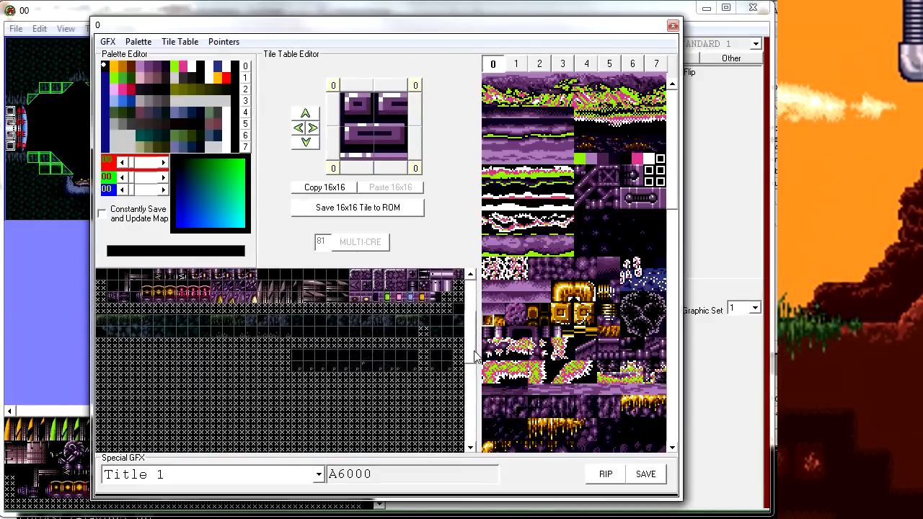
scroll(474, 353, up, 3)
scroll(480, 337, down, 5)
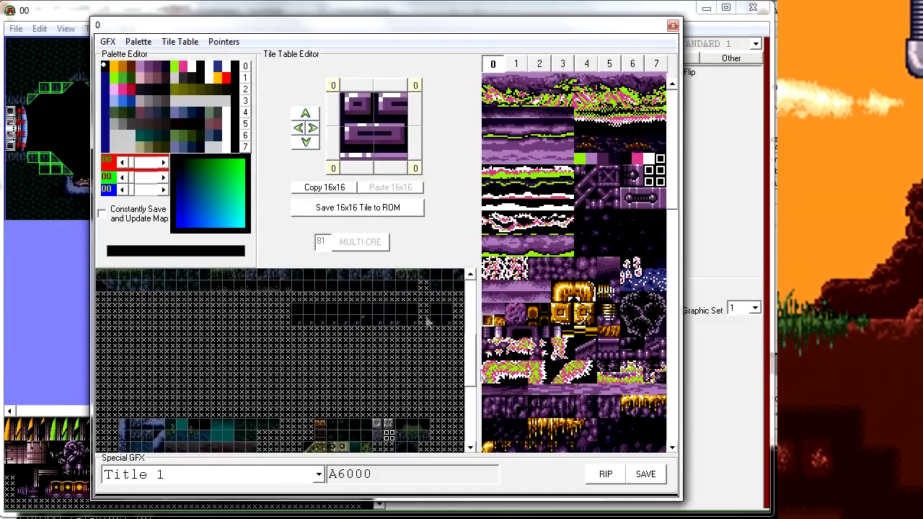
Step: Select the first grass tile in the tile table and examine the tile graphics in palette rows 4 to 7
click(101, 276)
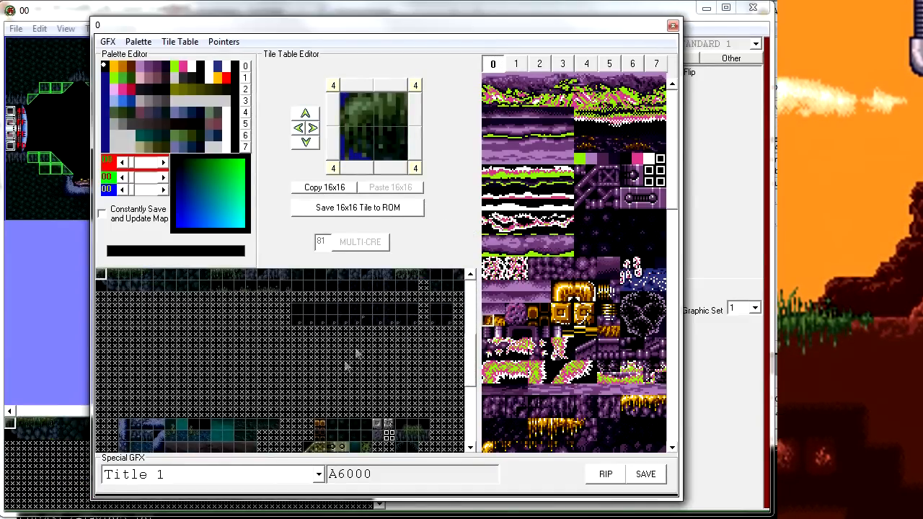
drag(473, 347, 469, 351)
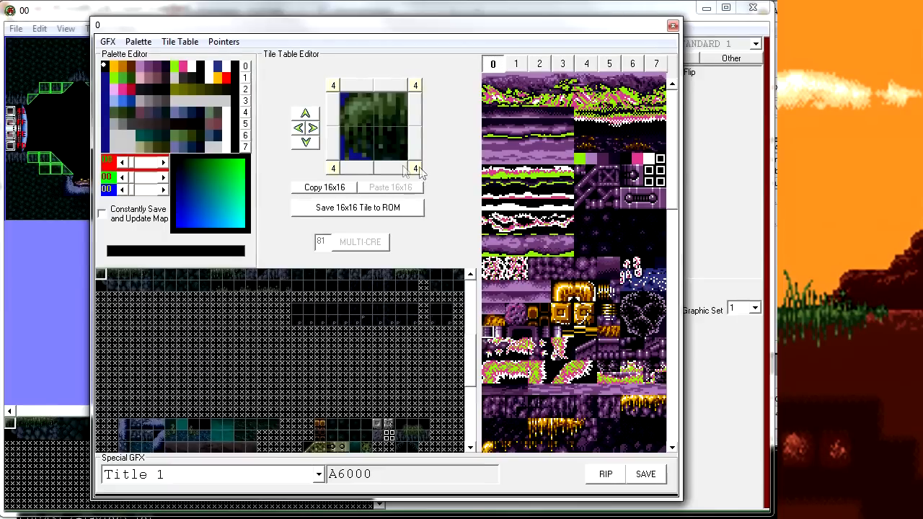
click(636, 64)
click(653, 64)
click(632, 64)
click(608, 64)
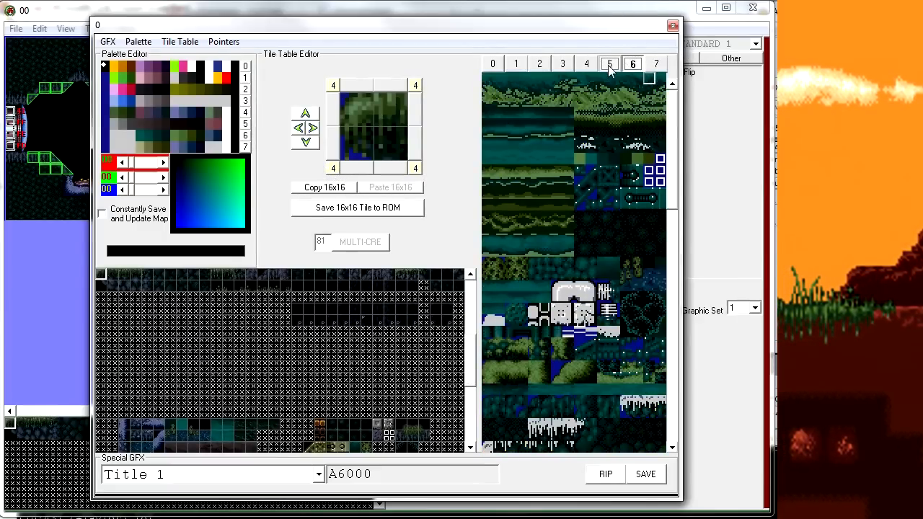
click(586, 64)
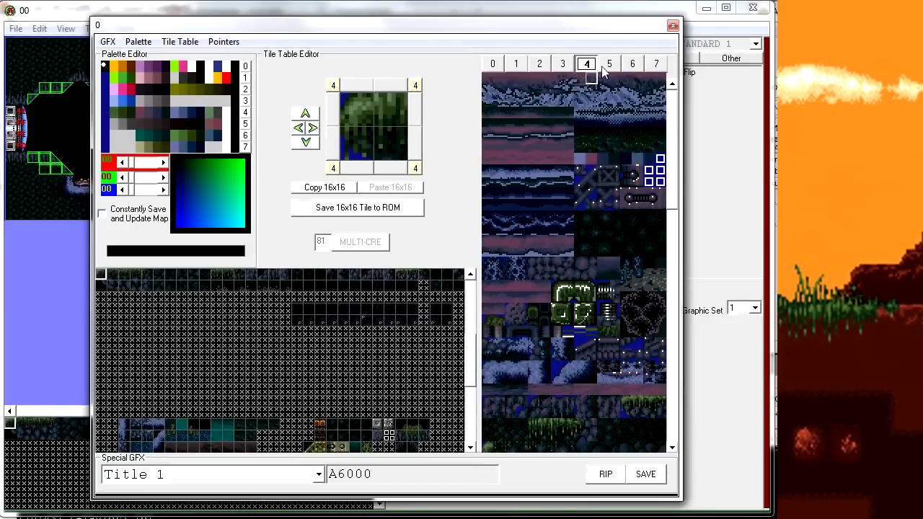
Step: Set all four quarters of the grass tile to palette row 5
click(610, 64)
click(333, 168)
click(333, 85)
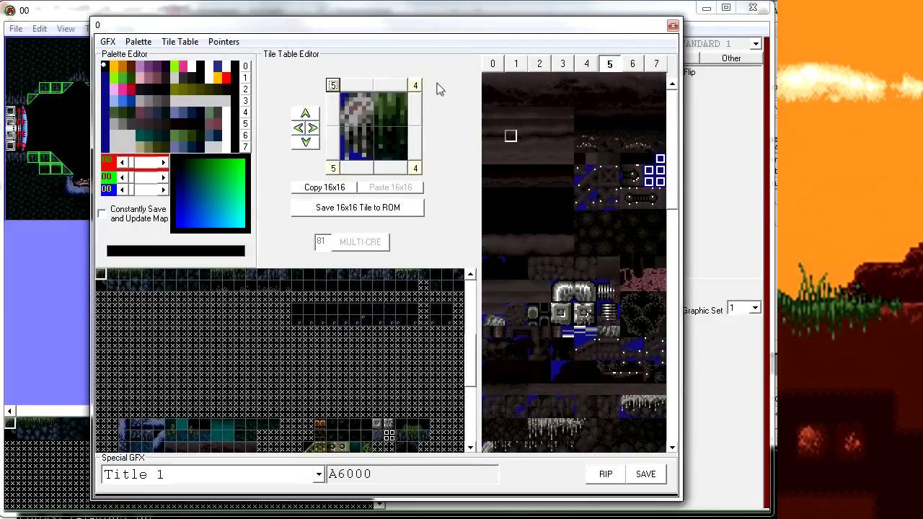
click(416, 85)
click(415, 168)
click(419, 168)
click(419, 169)
click(418, 169)
click(418, 169)
click(417, 169)
click(418, 169)
click(417, 170)
click(416, 169)
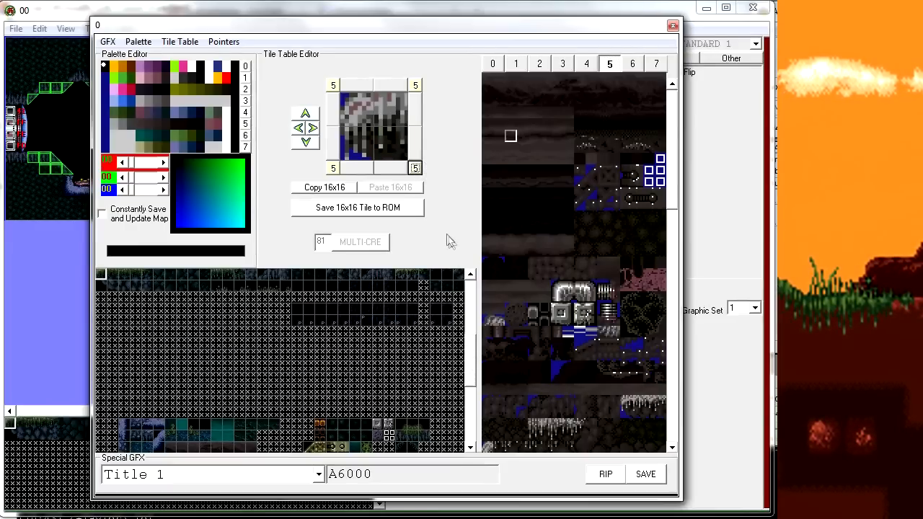
Step: Cycle the lower-right quarter of the grass tile through the palette rows to row 4
click(416, 170)
click(416, 170)
click(416, 170)
click(416, 170)
click(416, 169)
click(416, 169)
click(416, 170)
click(416, 169)
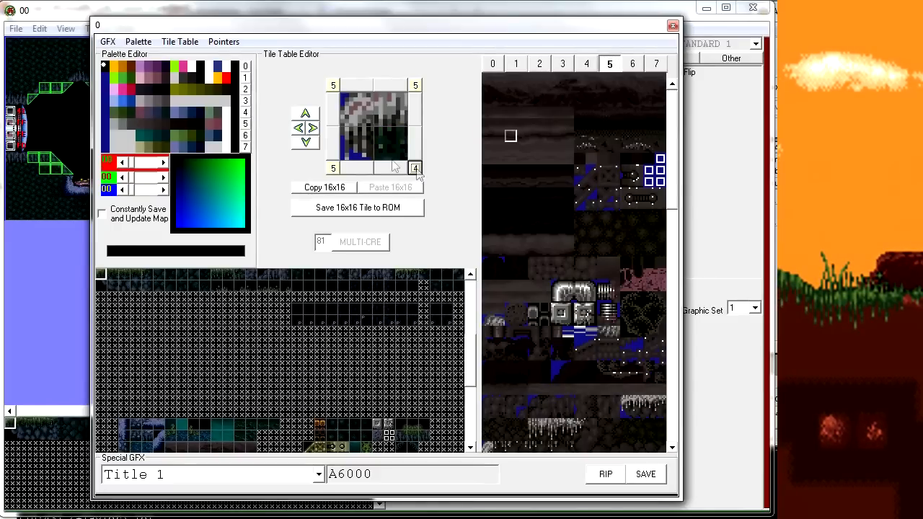
Step: Cycle the upper-right quarter of the grass tile through the palette rows to row 4
click(415, 85)
click(415, 85)
click(416, 85)
click(415, 85)
click(415, 85)
click(416, 85)
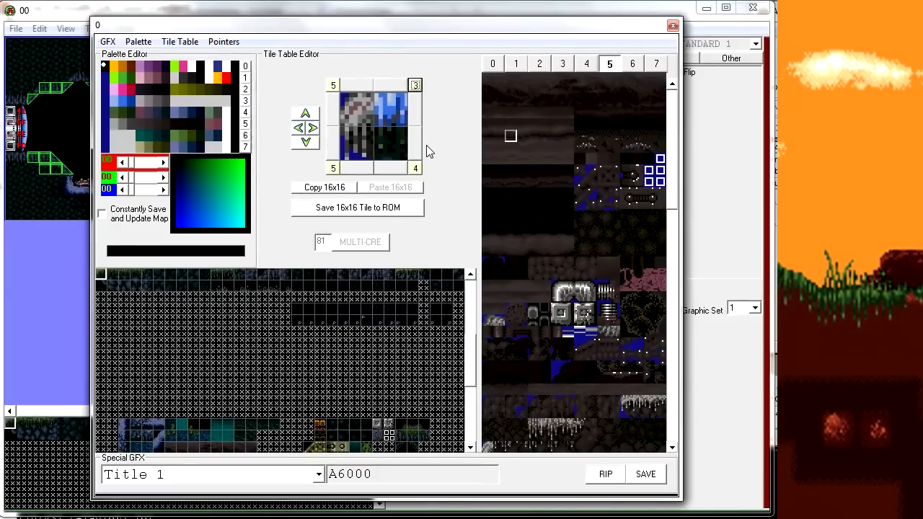
click(415, 85)
Step: Set both left quarters of the grass tile to palette row 4 and save the 16x16 tile to ROM
click(332, 85)
click(332, 85)
click(332, 86)
click(333, 85)
click(332, 85)
click(333, 169)
click(332, 169)
click(333, 168)
click(333, 169)
click(332, 169)
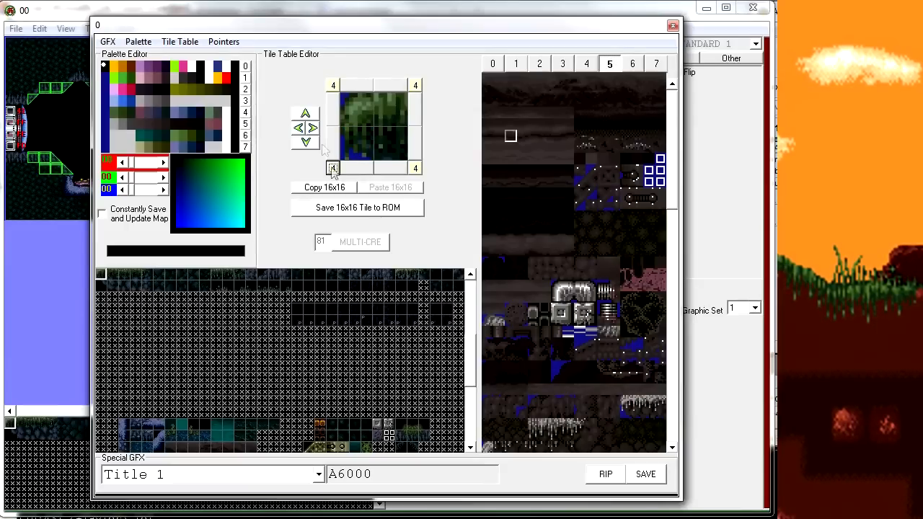
click(387, 212)
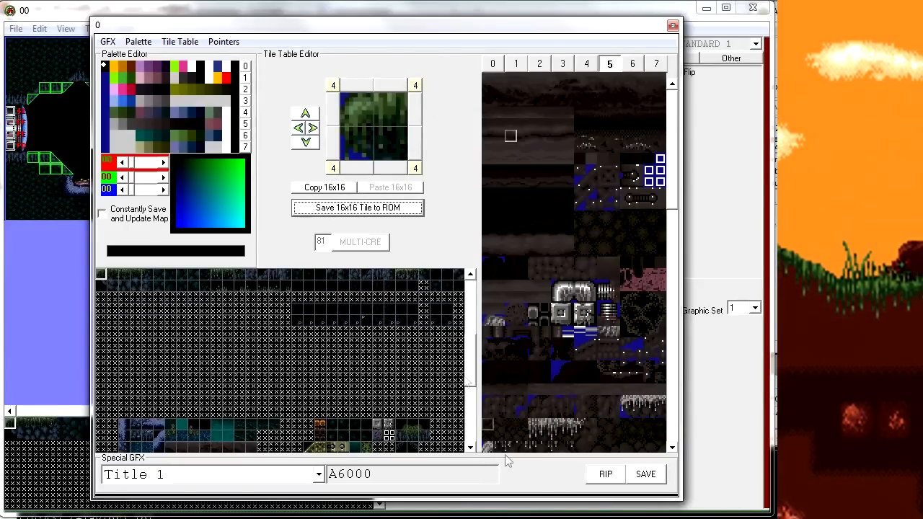
Step: Step back and forth between the rock tile beside the grass tiles and its neighbours in the tile table
drag(474, 382, 477, 368)
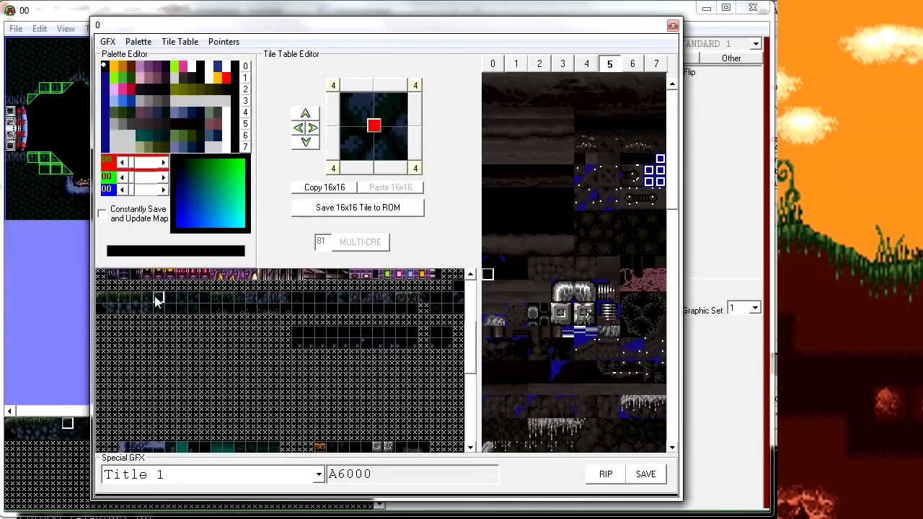
click(297, 131)
click(312, 131)
click(299, 131)
click(313, 131)
click(299, 131)
click(312, 132)
click(305, 143)
click(299, 130)
click(305, 115)
click(313, 130)
click(299, 130)
click(312, 130)
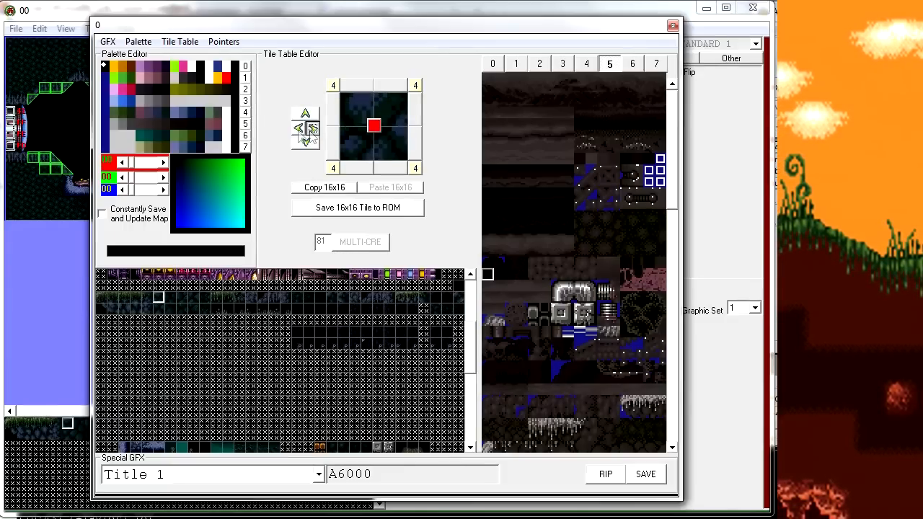
click(298, 130)
click(312, 129)
click(299, 131)
click(313, 129)
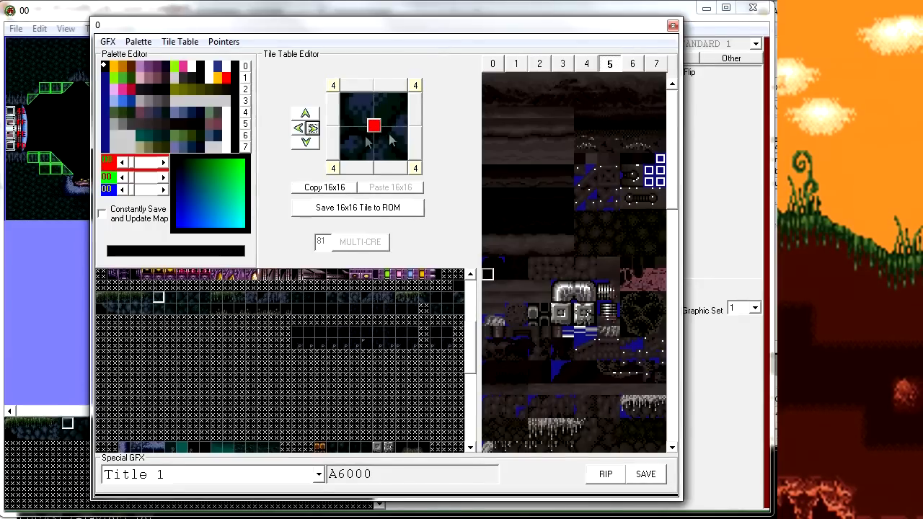
click(298, 130)
click(310, 129)
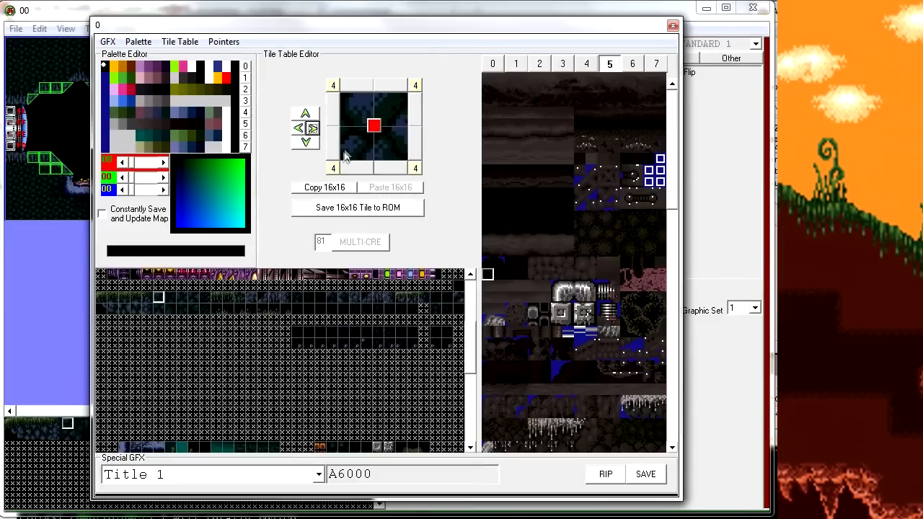
click(298, 127)
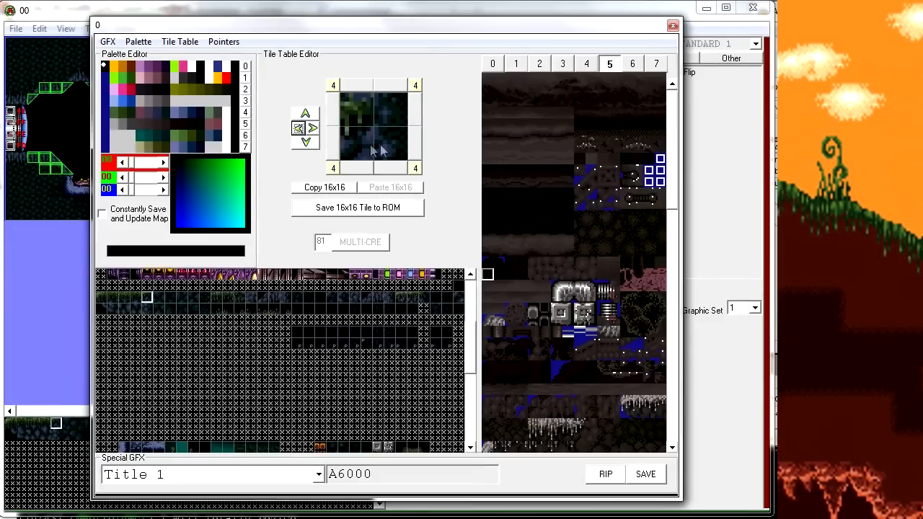
Step: Compare the grass-tuft tile in the second scenery row with the rock tile and a grass tile in the row above
click(264, 314)
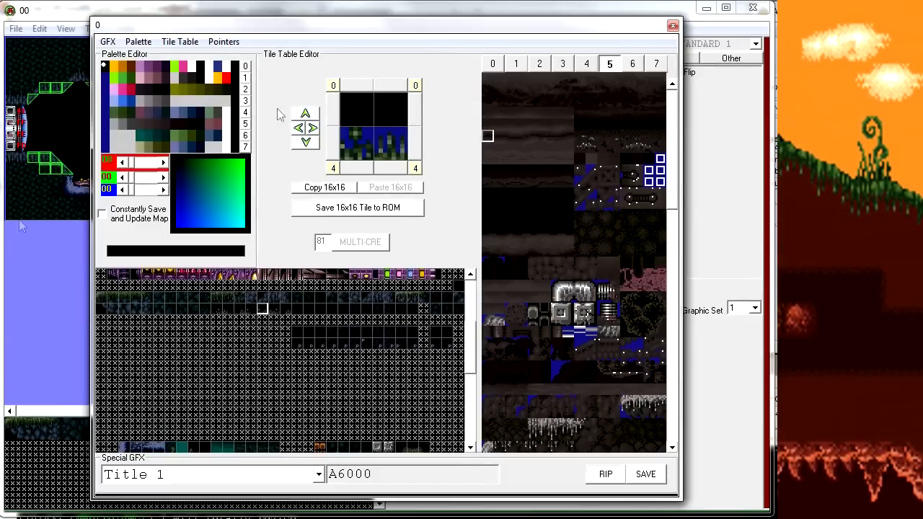
click(161, 299)
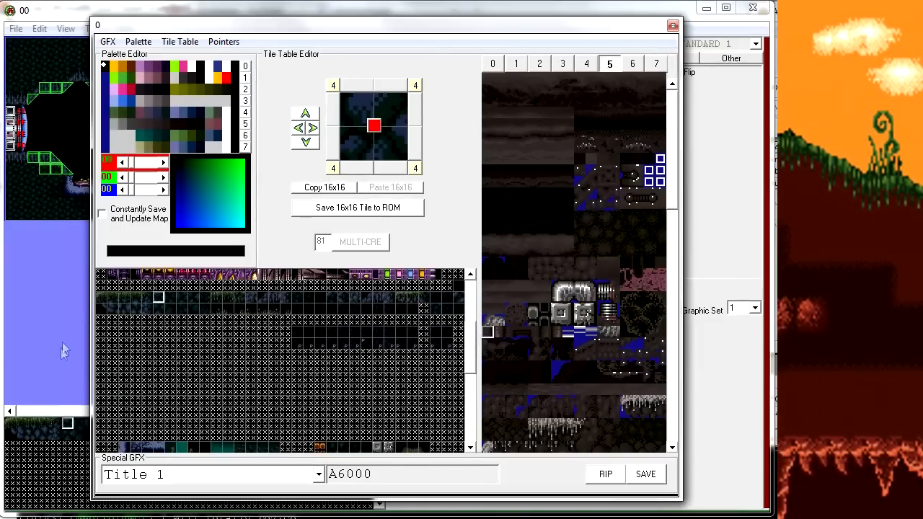
click(125, 299)
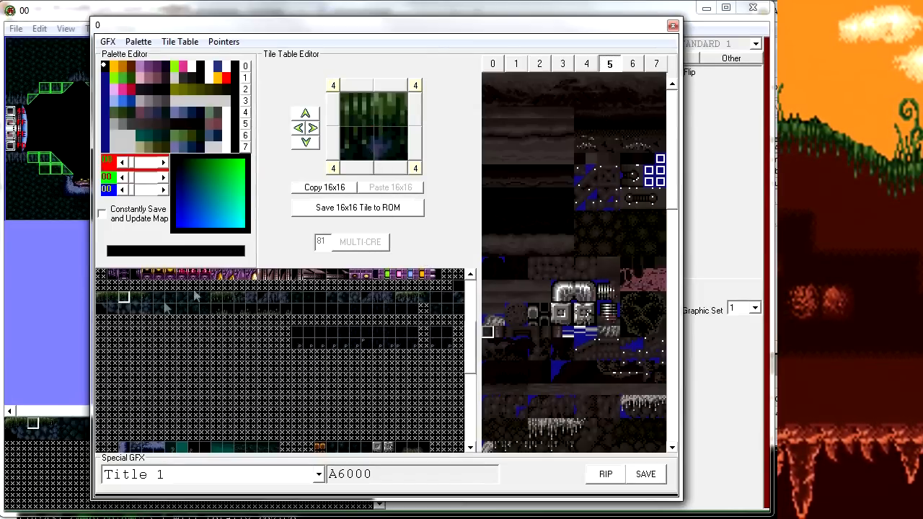
Step: Copy the first grass tile into the empty slot three rows below it and save that tile to ROM
click(103, 303)
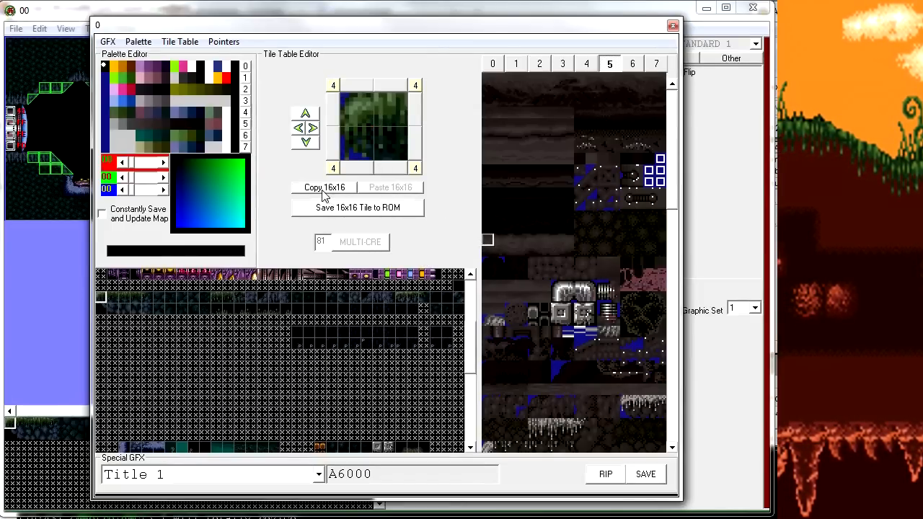
click(105, 331)
click(404, 189)
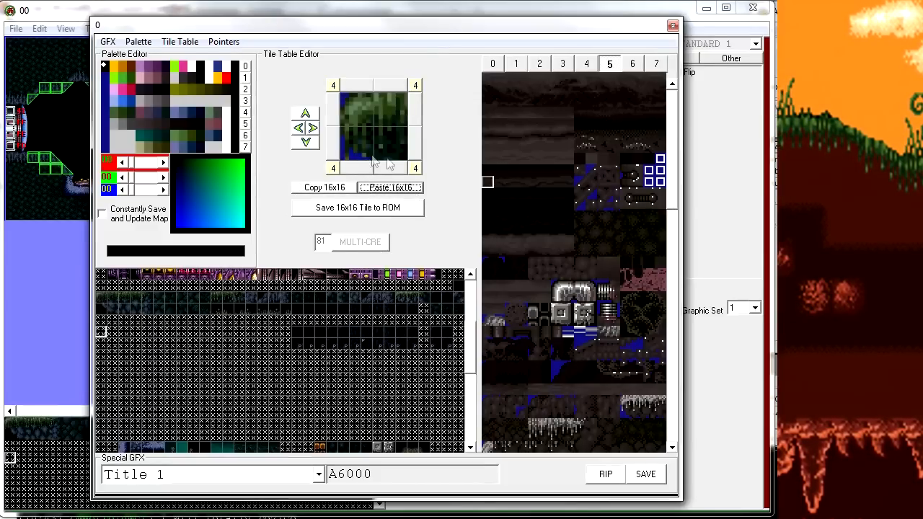
click(372, 126)
click(361, 208)
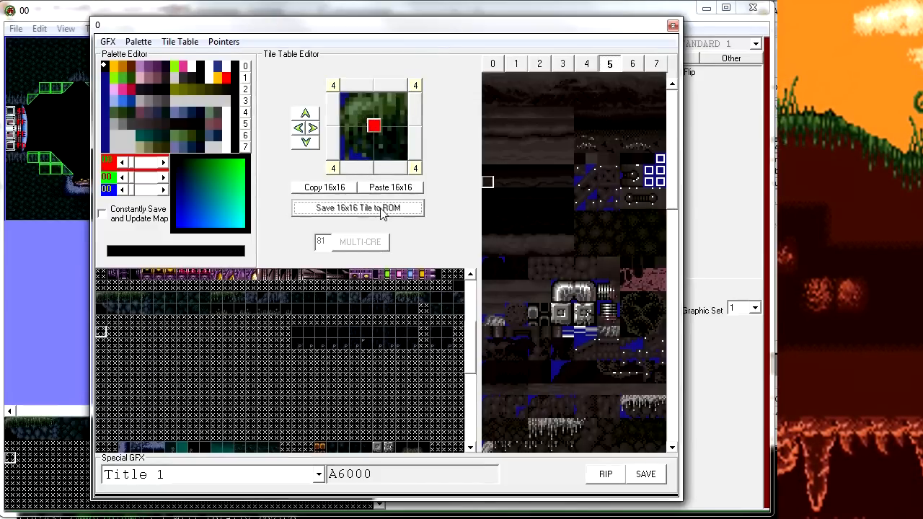
Step: Copy the second grass tile into the empty slot three rows below it and save that tile to ROM
click(112, 302)
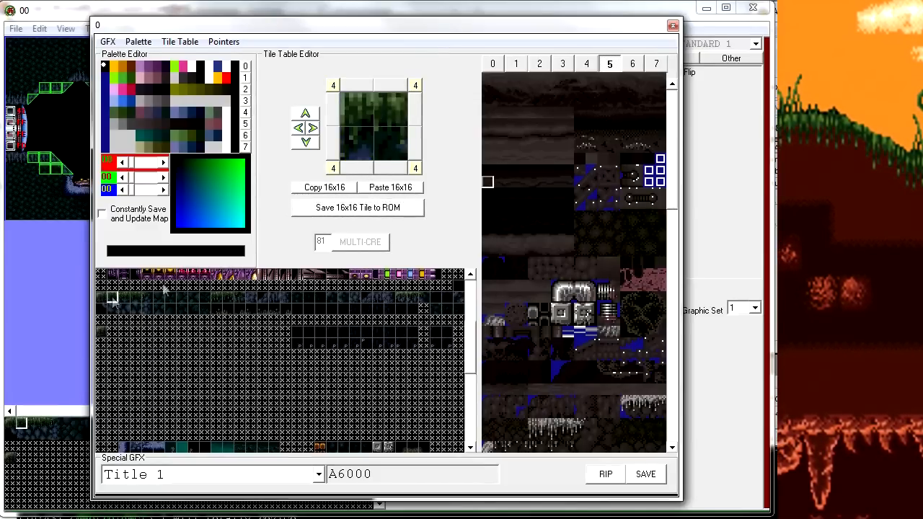
click(342, 190)
click(305, 142)
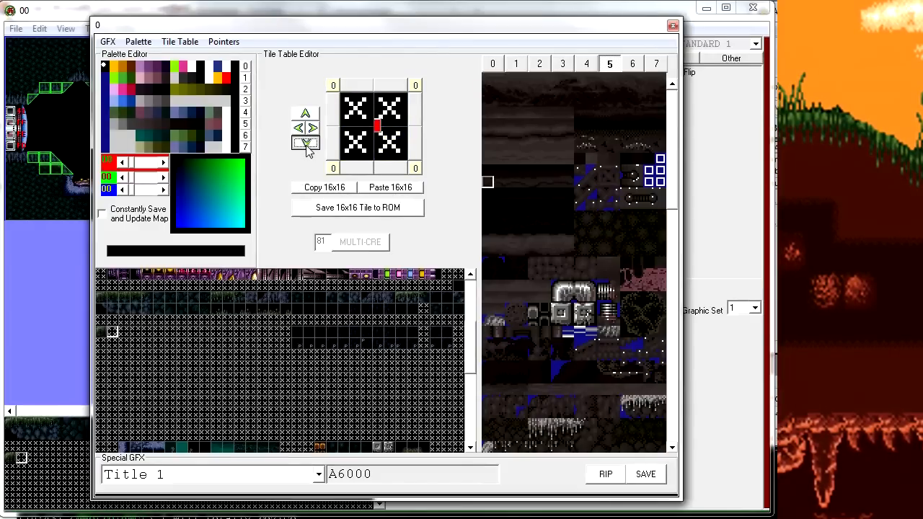
click(400, 189)
click(373, 126)
click(361, 208)
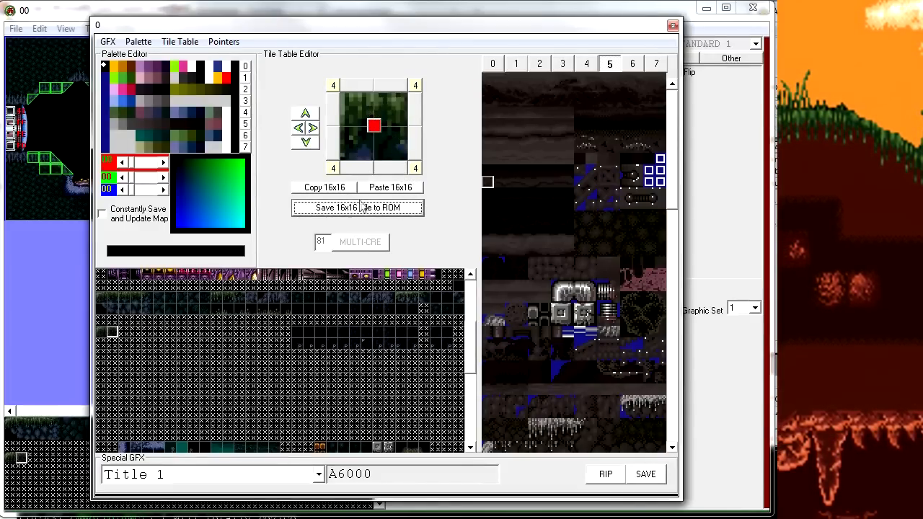
Step: Copy the tile directly below the first grass tile into the slot three rows down and save it to ROM
click(103, 310)
click(317, 191)
click(105, 351)
click(395, 189)
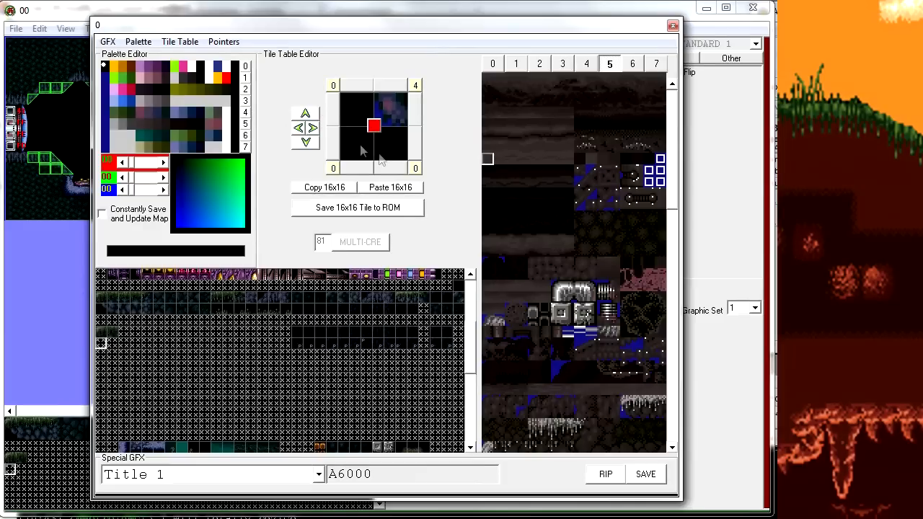
click(388, 215)
Step: Copy the tile directly below the second grass tile into the slot three rows down and save it to ROM
click(124, 310)
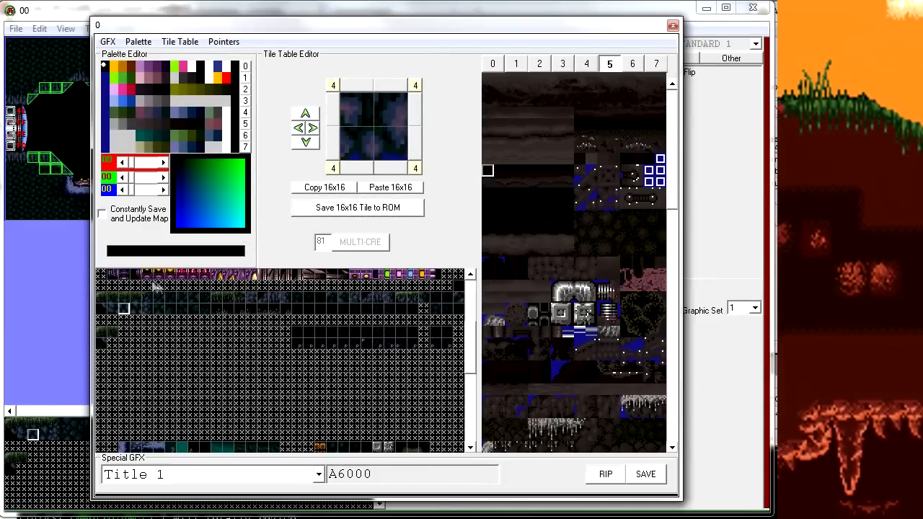
click(115, 309)
click(324, 188)
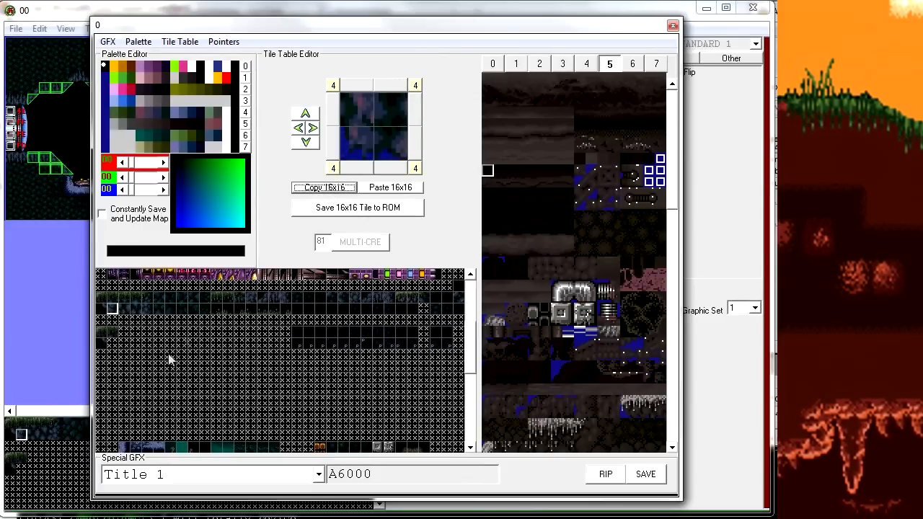
click(112, 347)
click(390, 187)
click(372, 208)
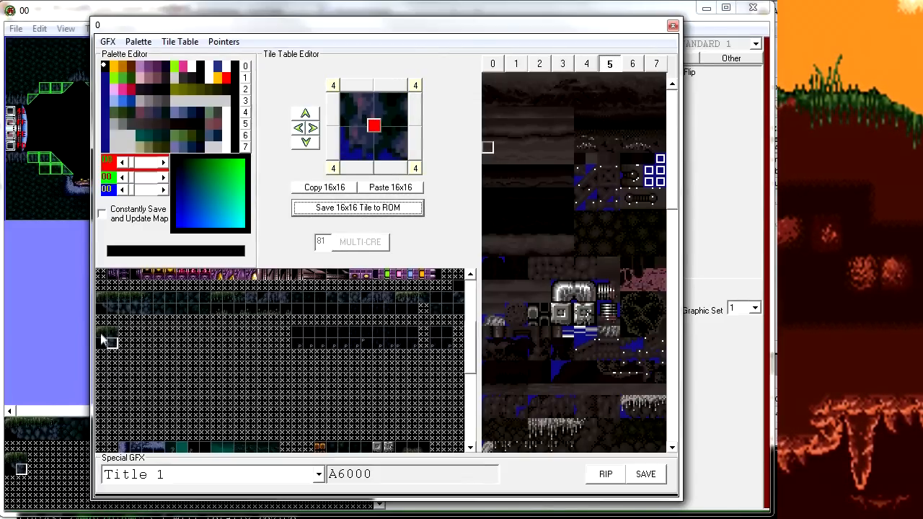
Step: Close the Graphics Editor and place the copied 2x2 grass block in the room's open area, with a horizontally flipped copy beside it
click(673, 25)
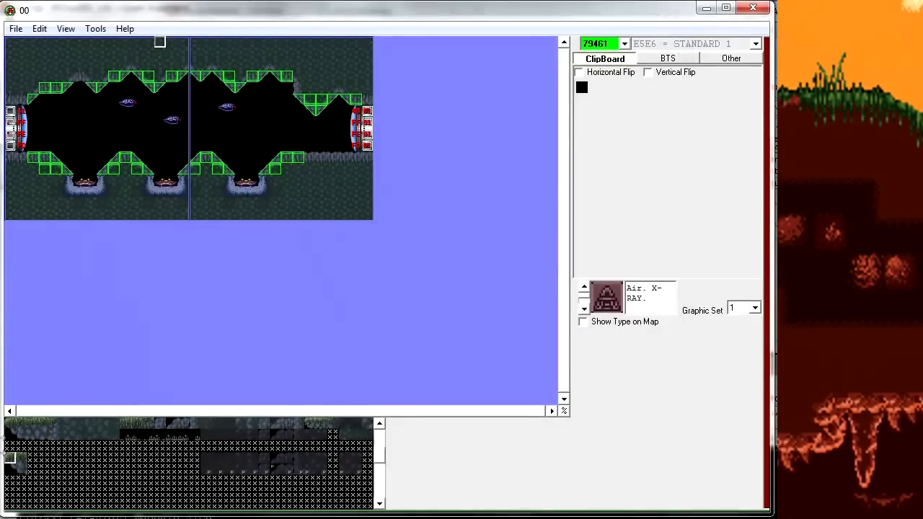
click(15, 458)
click(72, 128)
click(610, 72)
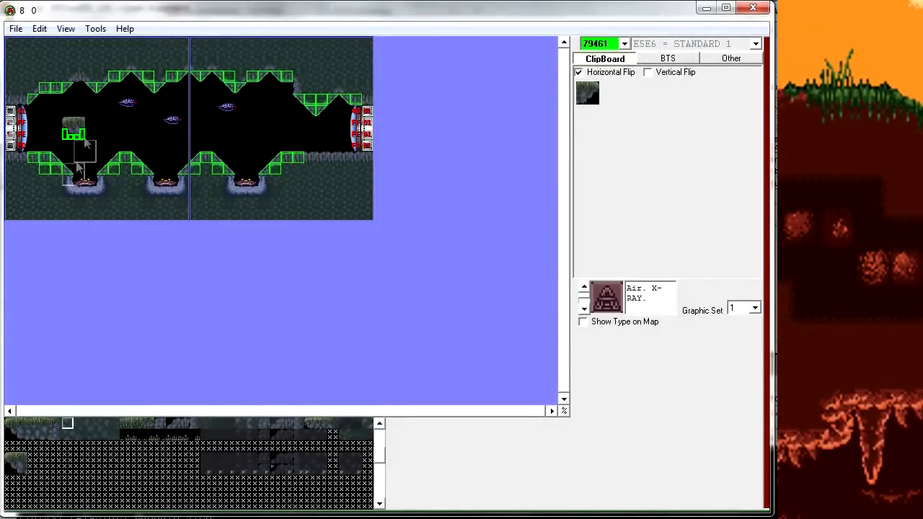
click(96, 137)
right_click(43, 136)
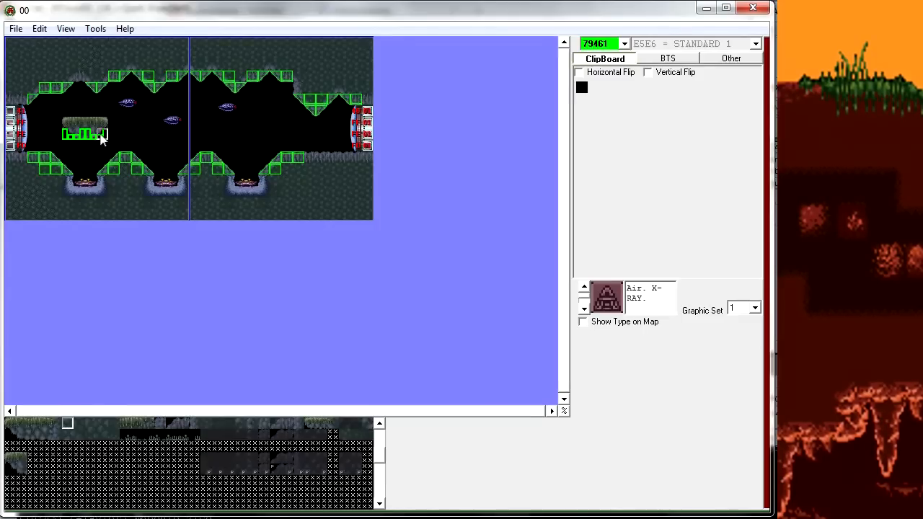
Step: Reopen the Graphics Editor and examine the lower-right and upper-left tiles of the copied grass block in the tile table
click(96, 29)
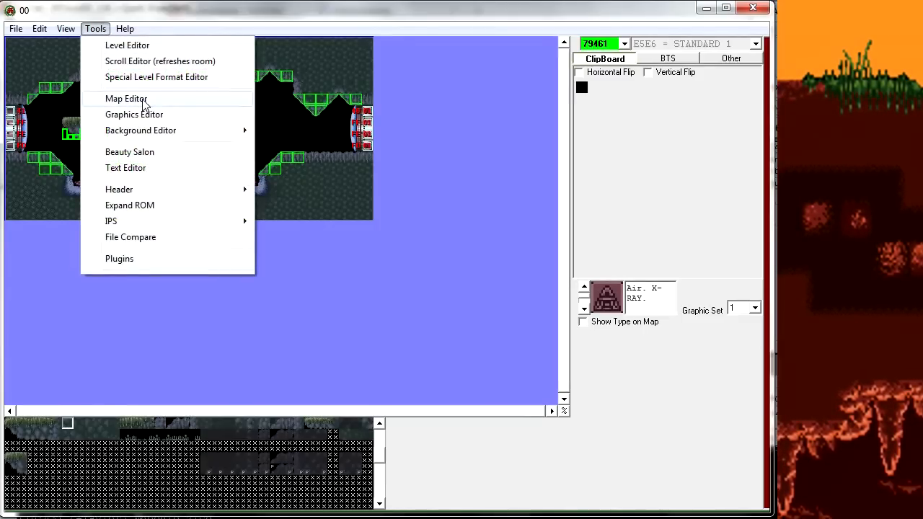
click(144, 114)
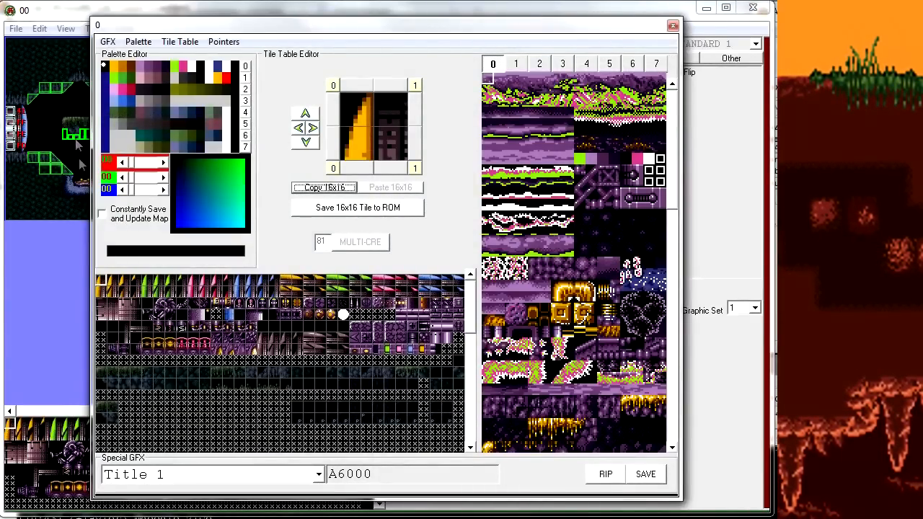
click(107, 421)
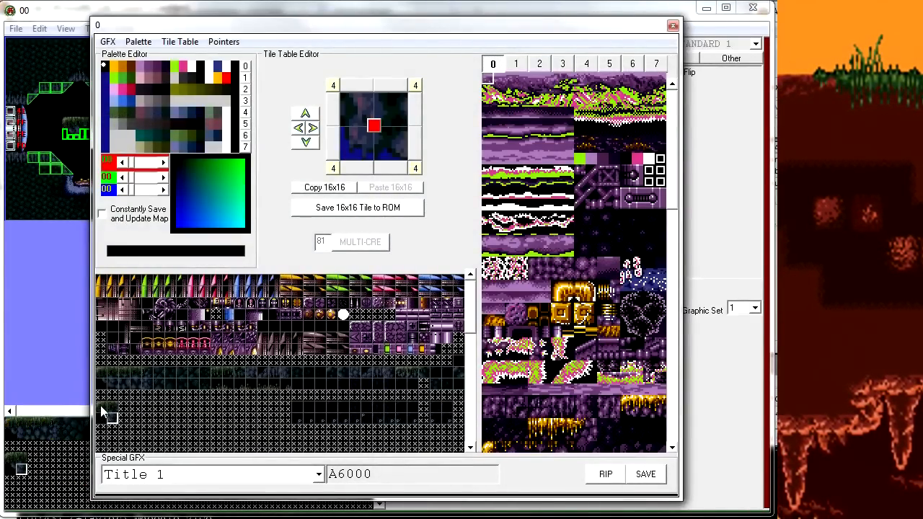
click(103, 409)
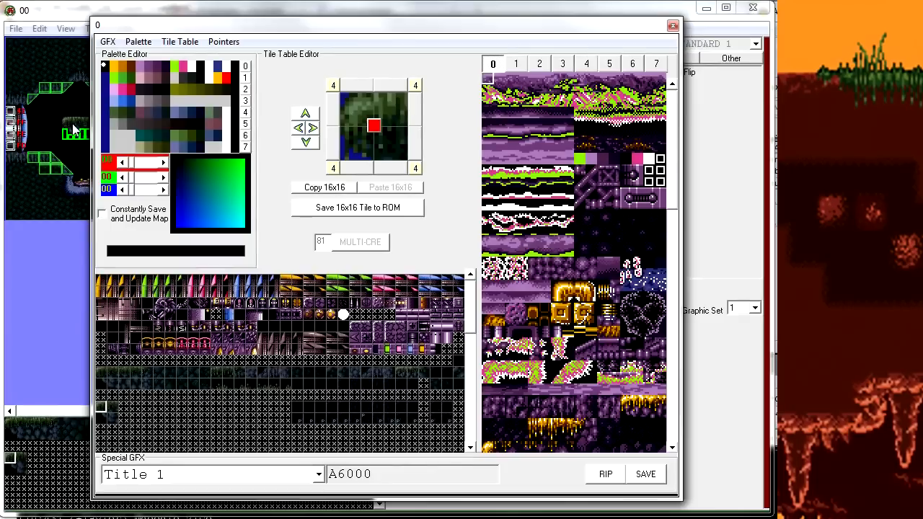
Step: Close the Graphics Editor and save Air X-RAY with BTS 00 as the default for the copied grass block's upper-left tile
click(112, 408)
click(672, 26)
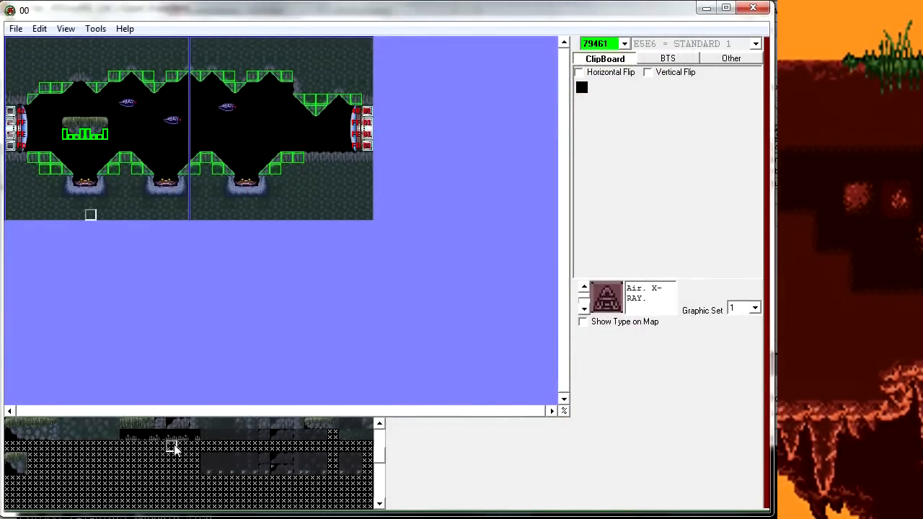
double_click(10, 464)
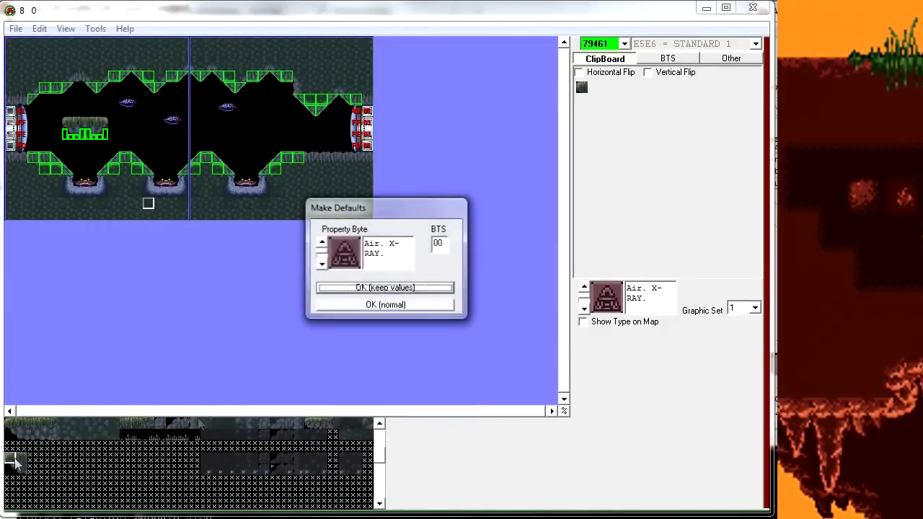
click(322, 265)
click(321, 265)
click(321, 265)
click(321, 266)
click(322, 266)
click(321, 265)
click(325, 244)
click(325, 244)
click(324, 244)
click(324, 243)
click(325, 244)
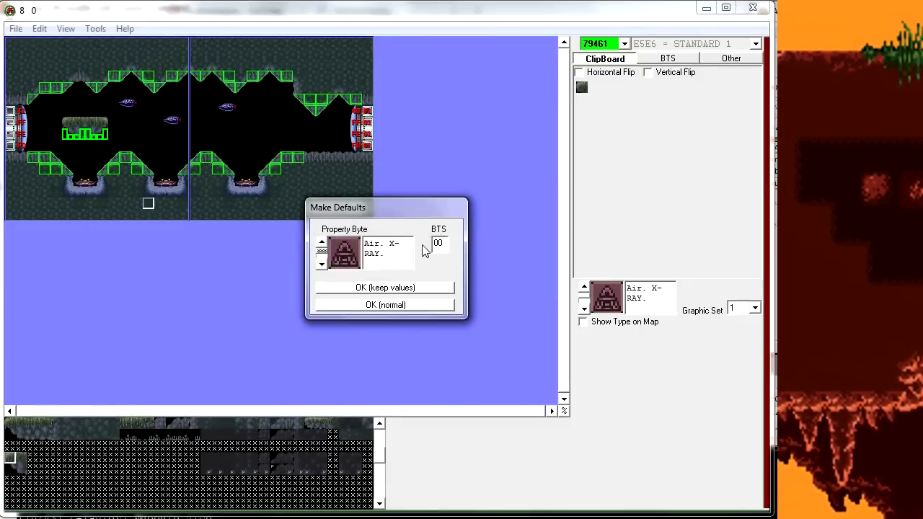
click(422, 288)
Step: Save the same Air X-RAY default for the other three tiles of the copied grass block
right_click(22, 460)
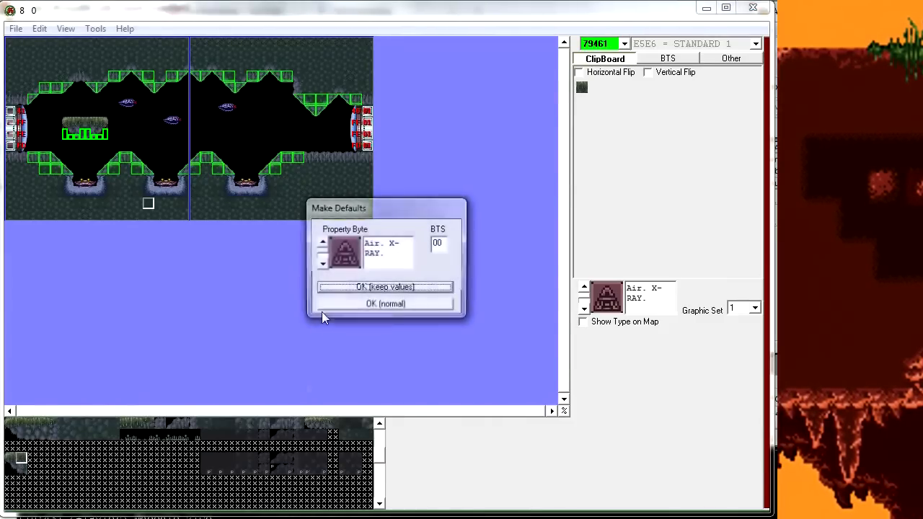
click(354, 287)
right_click(10, 468)
click(399, 292)
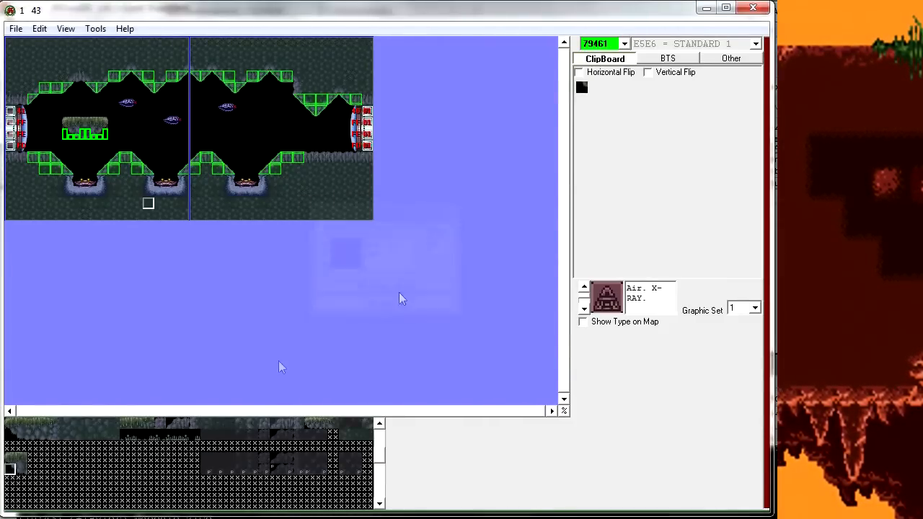
right_click(27, 469)
click(325, 289)
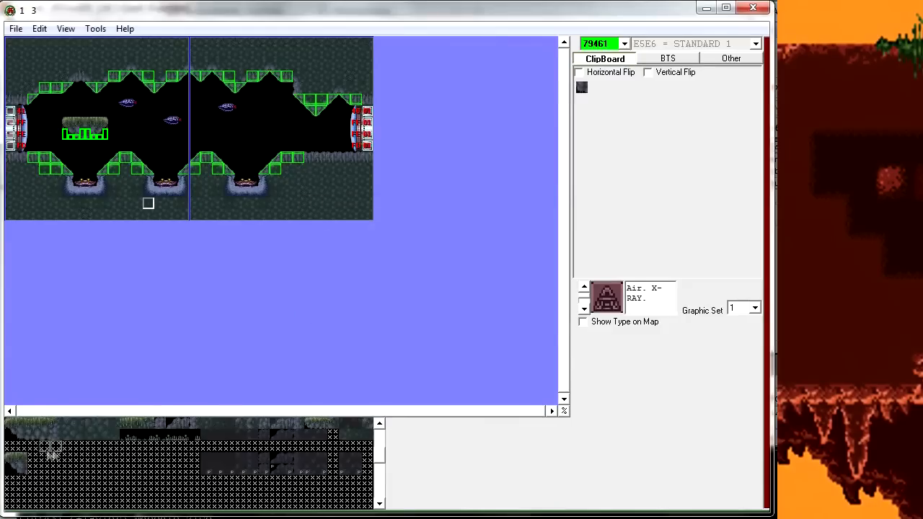
Step: Place the 2x2 grass block over the earlier platform in the room, with a horizontally flipped copy beside it
drag(10, 458, 22, 468)
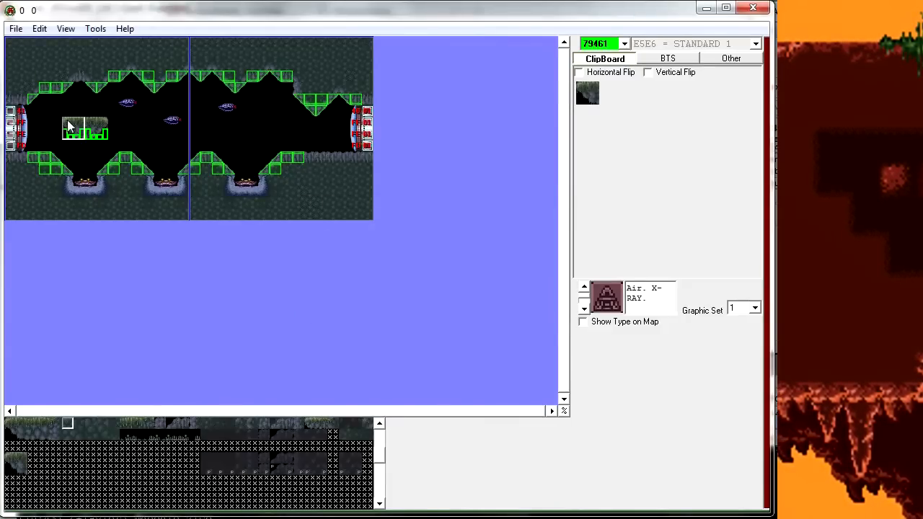
click(618, 73)
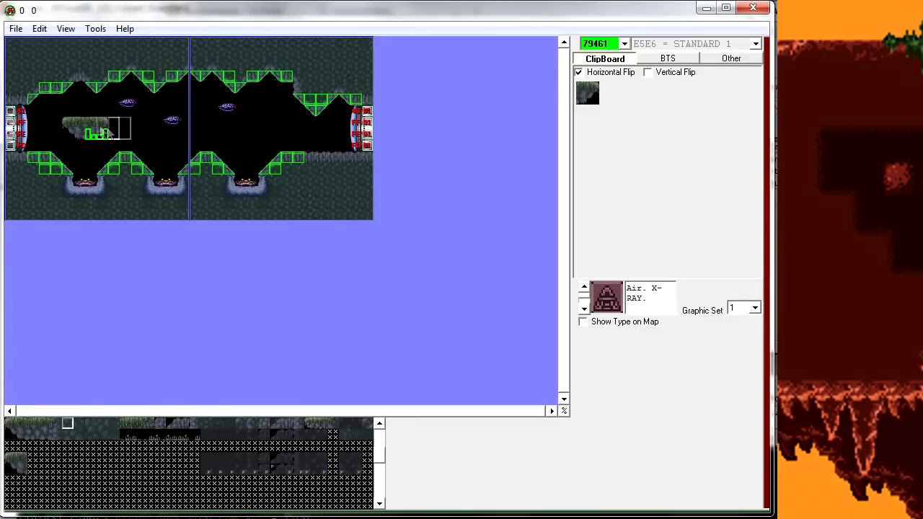
right_click(137, 141)
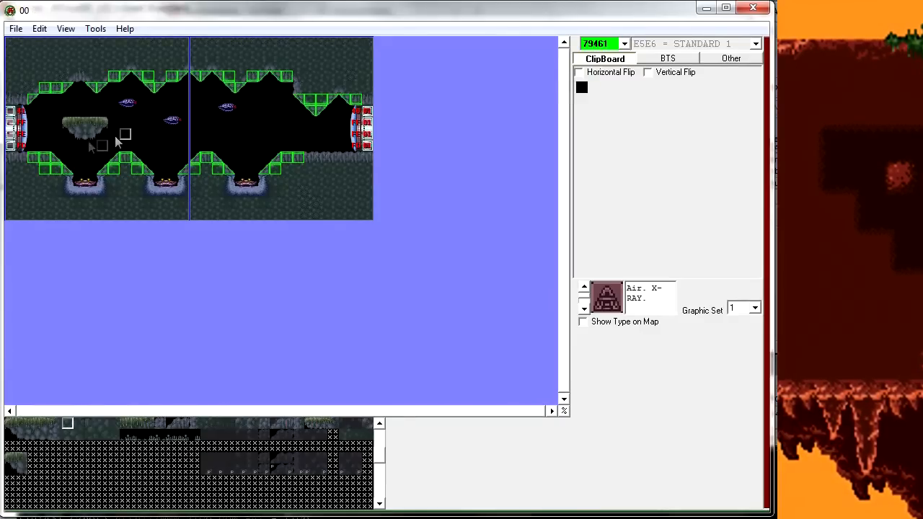
Step: Test the room in Snes9X from beside its left door, moving and firing around the grass platform, and return to normal editing in SMILE
middle_click(32, 135)
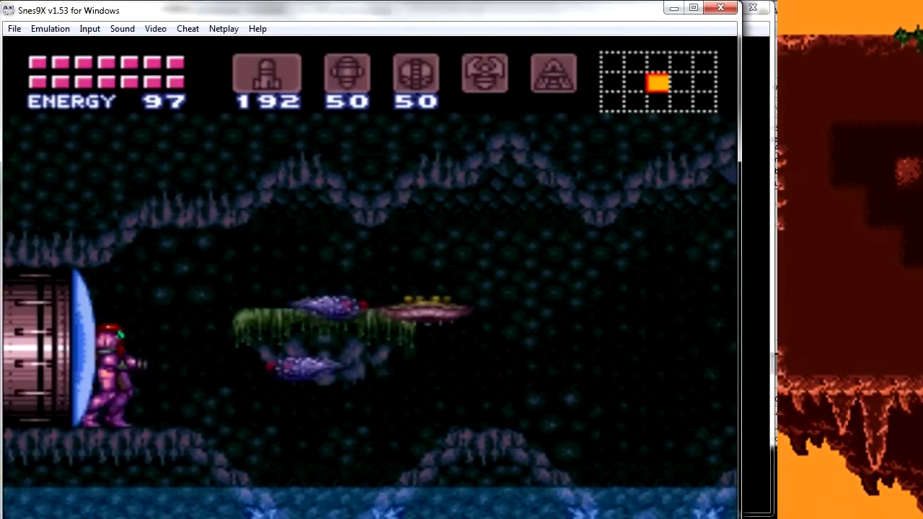
key(Right)
key(v)
key(Up)
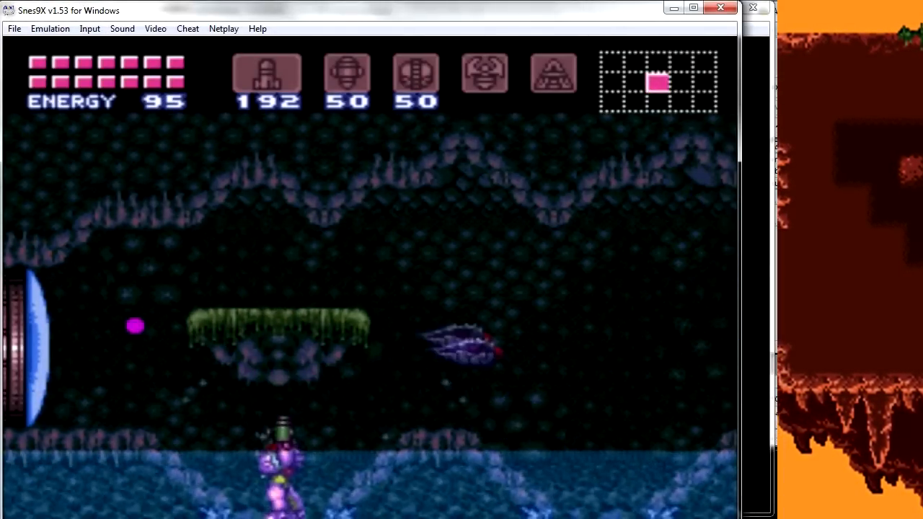
key(v)
key(Left)
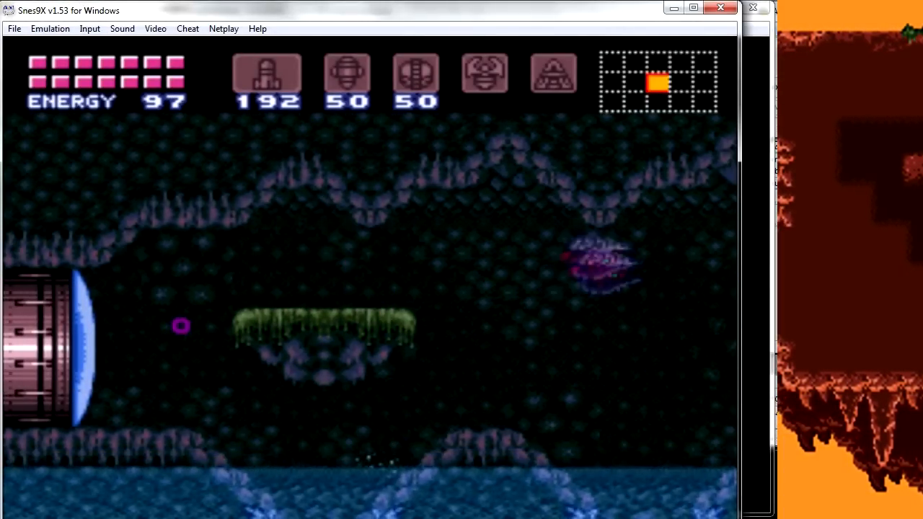
key(v)
key(v)
key(s)
key(Left)
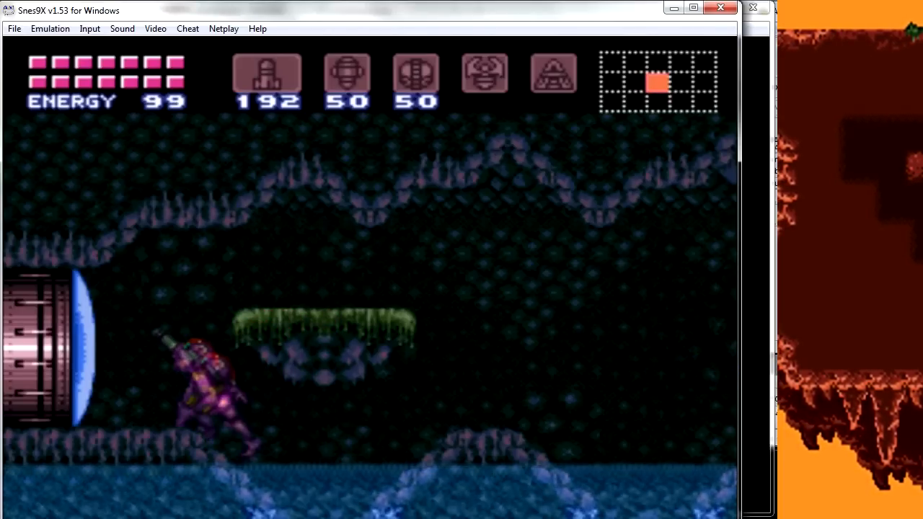
key(Right)
click(721, 12)
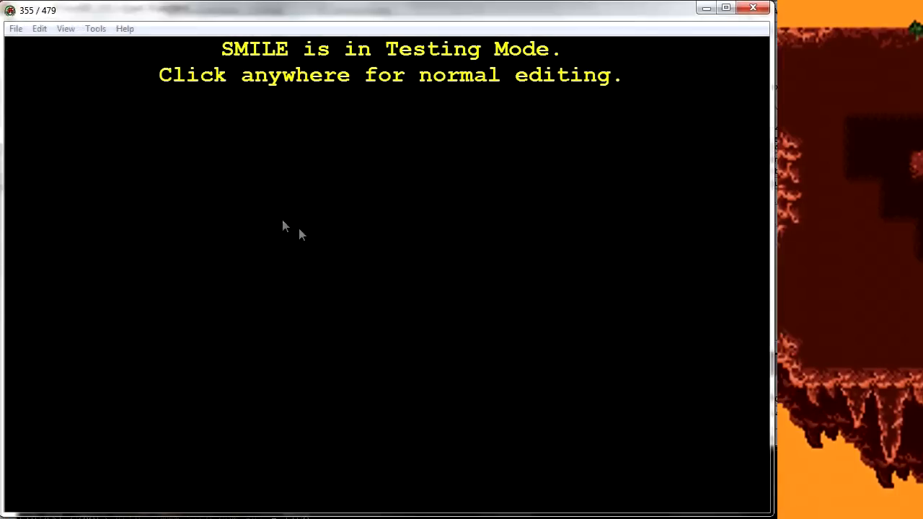
click(281, 223)
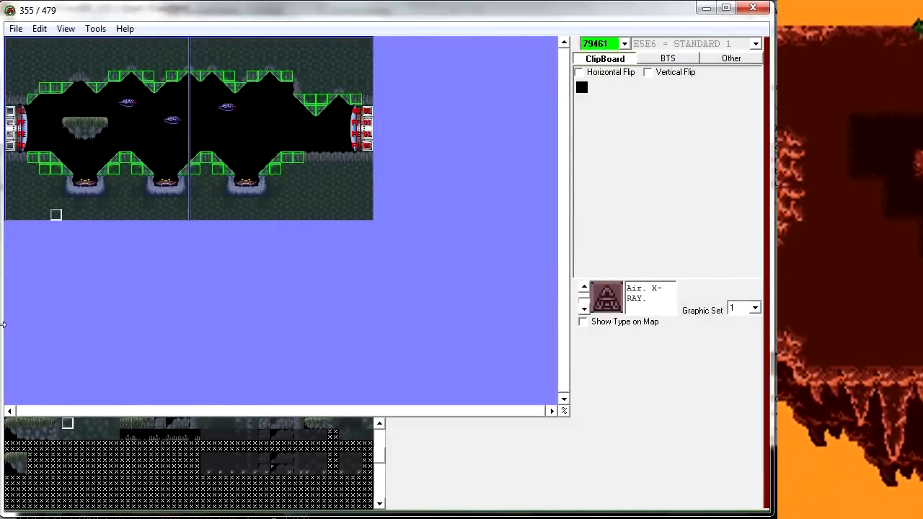
Step: Reopen the Graphics Editor, compare the tile below the second grass tile with the copied grass block's tiles, and close the editor
click(96, 29)
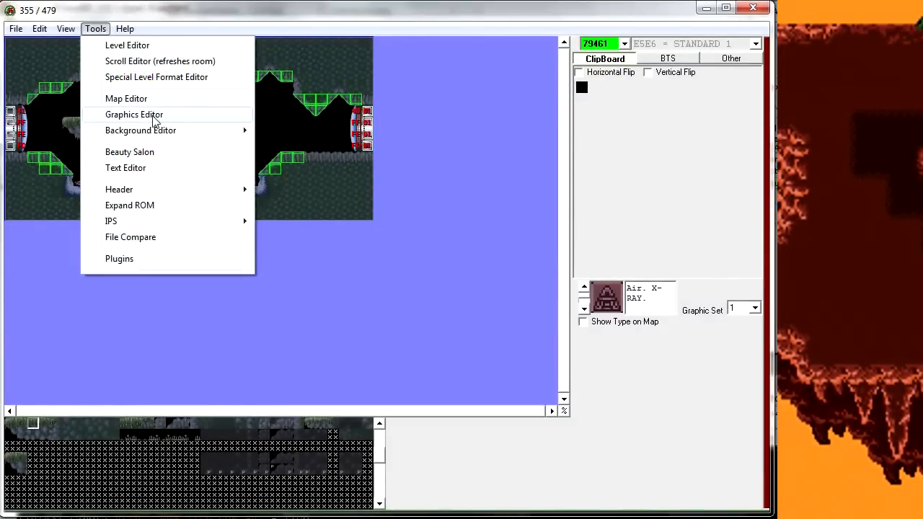
click(155, 116)
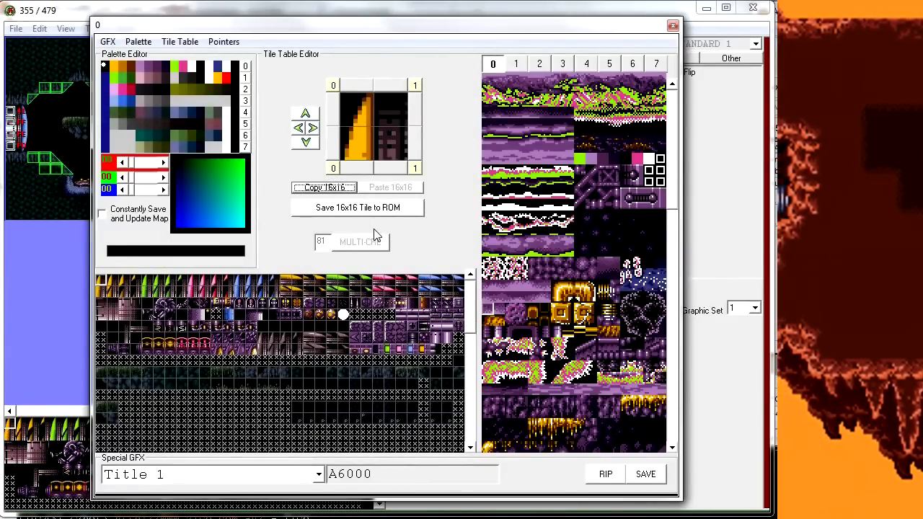
scroll(271, 382, down, 1)
click(171, 367)
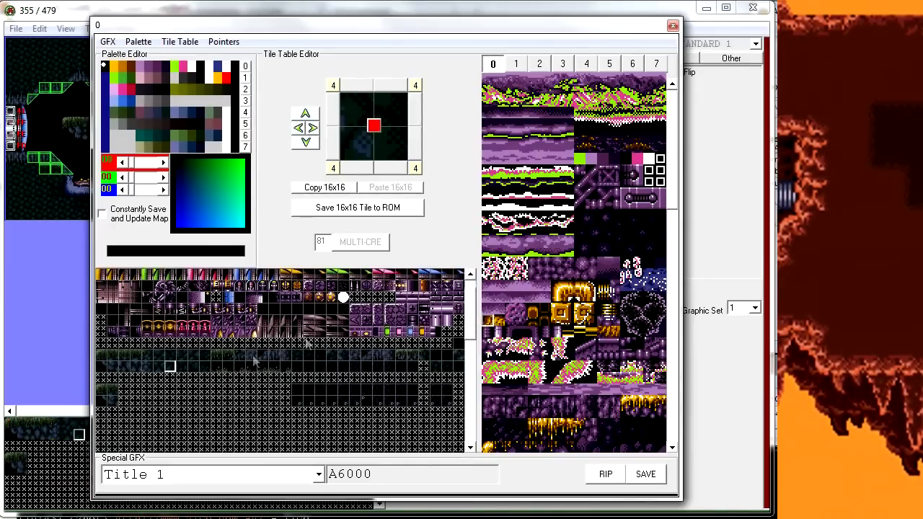
click(113, 367)
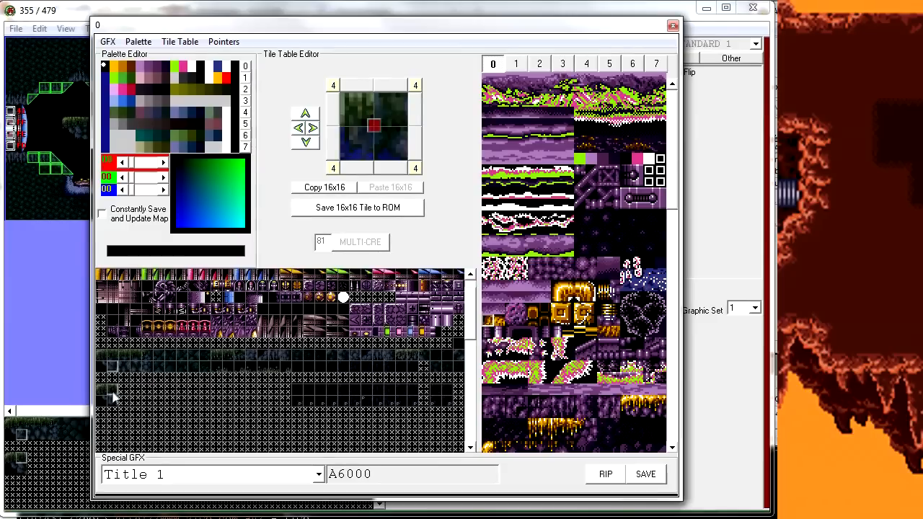
click(115, 392)
click(114, 369)
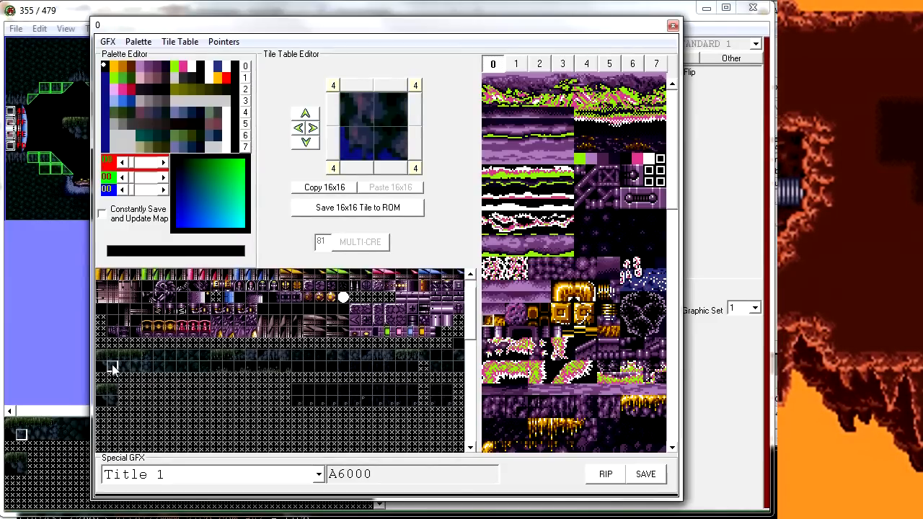
click(673, 25)
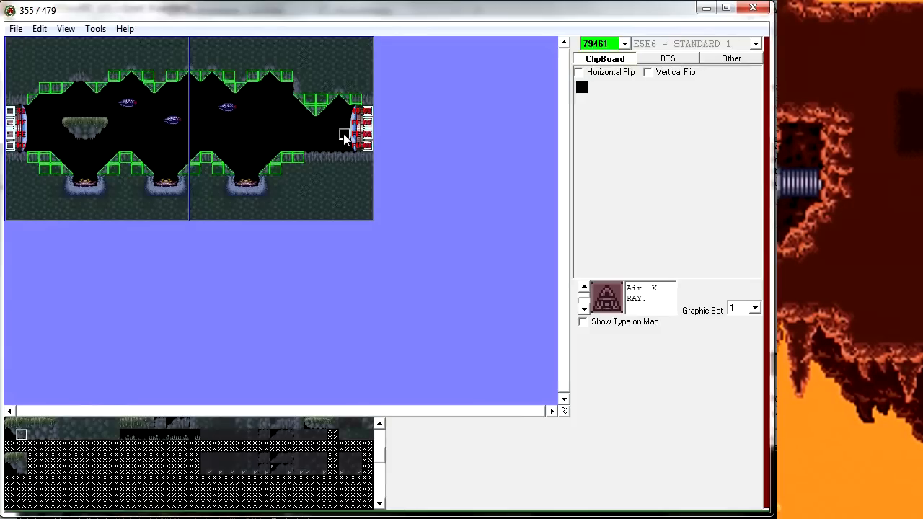
Step: Reopen the Graphics Editor and load the curved purple pipe tile from the upper part of the tile table
click(95, 28)
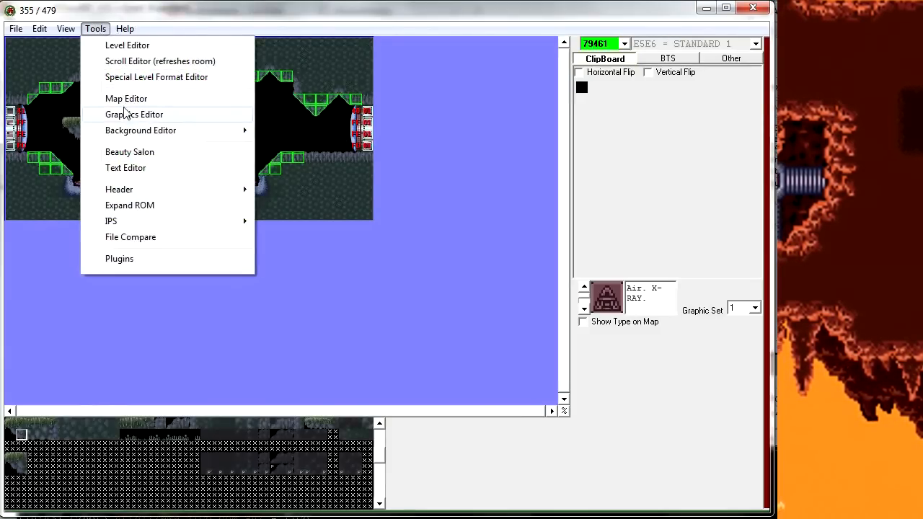
click(126, 114)
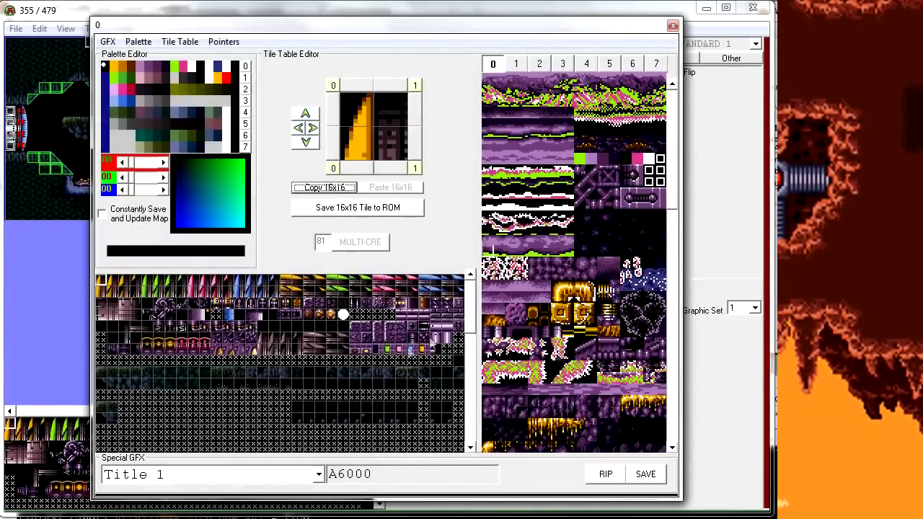
drag(473, 310, 459, 294)
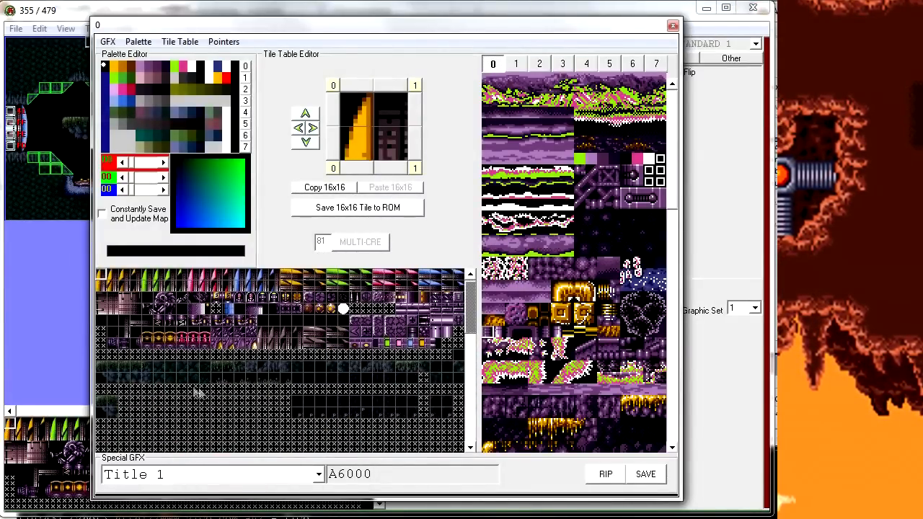
click(164, 303)
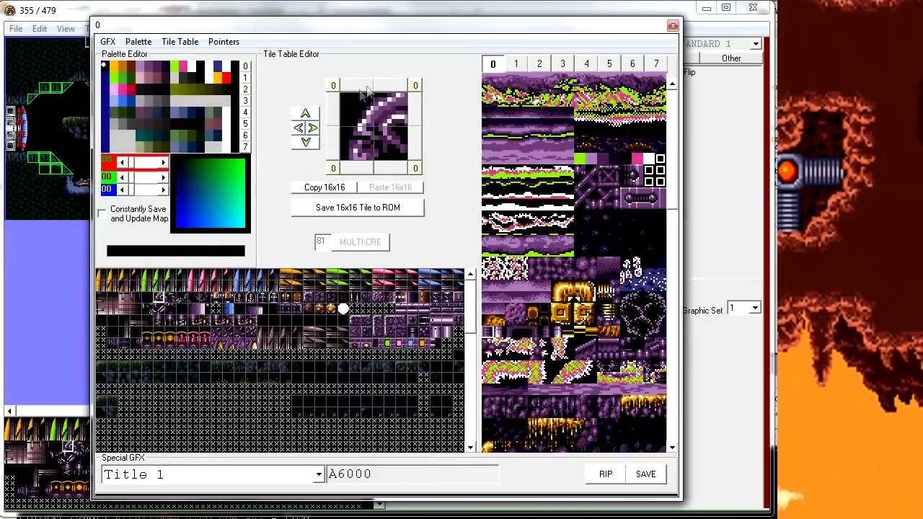
Step: Try horizontal and vertical flips on the pipe tile's lower-left quarter and a vertical flip on its lower-right quarter
click(361, 169)
click(361, 170)
click(335, 147)
click(335, 147)
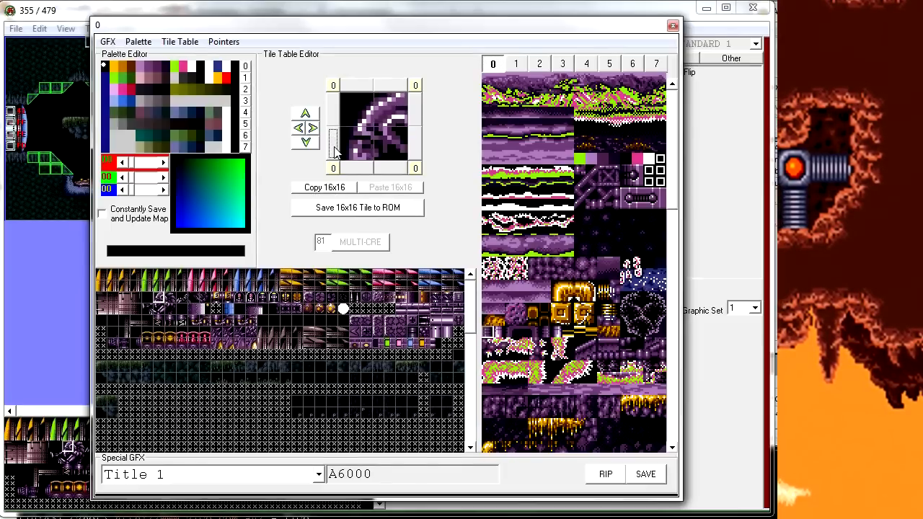
click(335, 147)
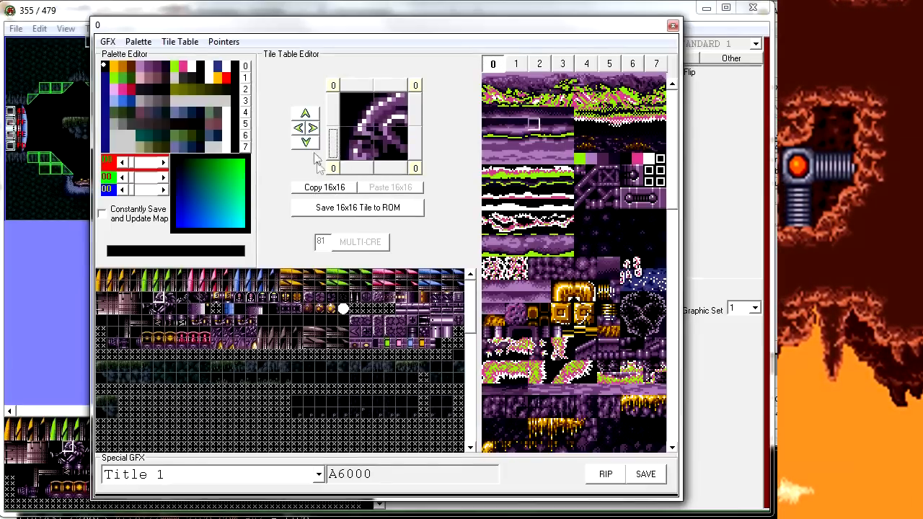
click(355, 171)
click(333, 147)
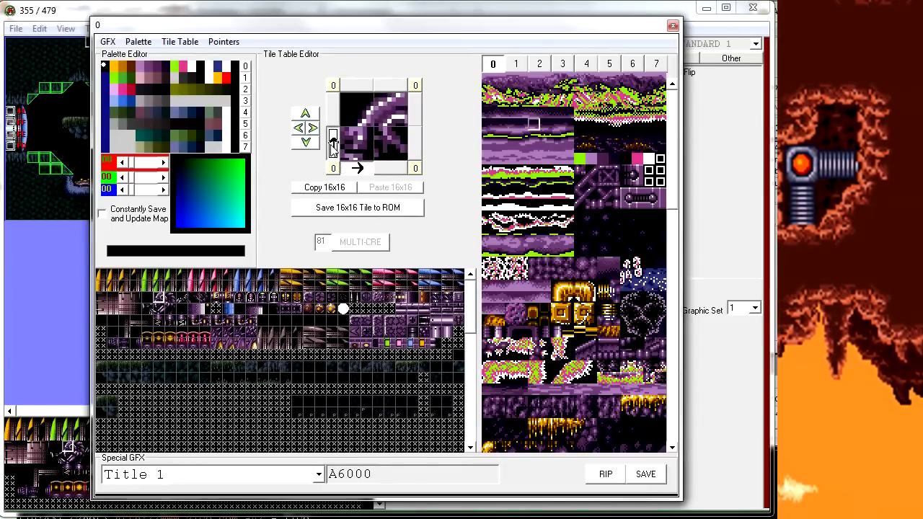
click(334, 148)
click(355, 170)
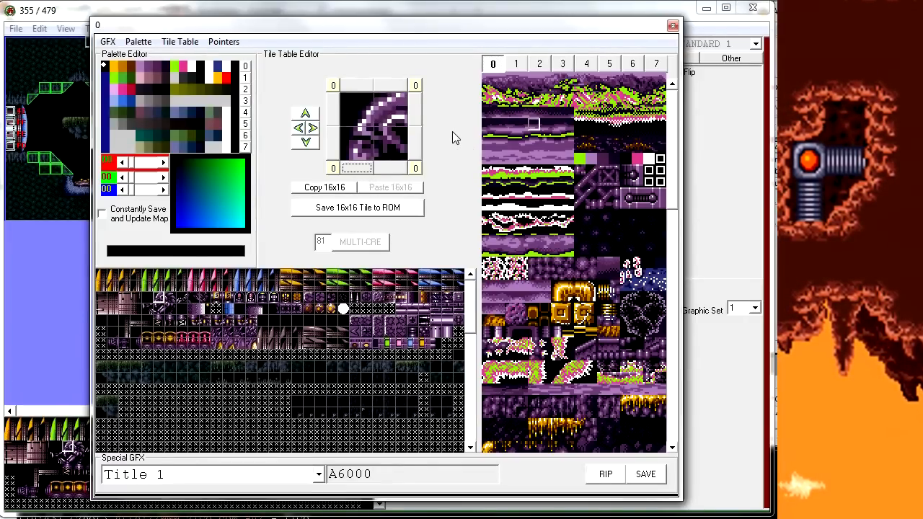
click(414, 142)
click(420, 145)
Step: Examine the flip and palette settings of several dark cave tiles in the grass tile rows of the tile table
drag(471, 326, 471, 349)
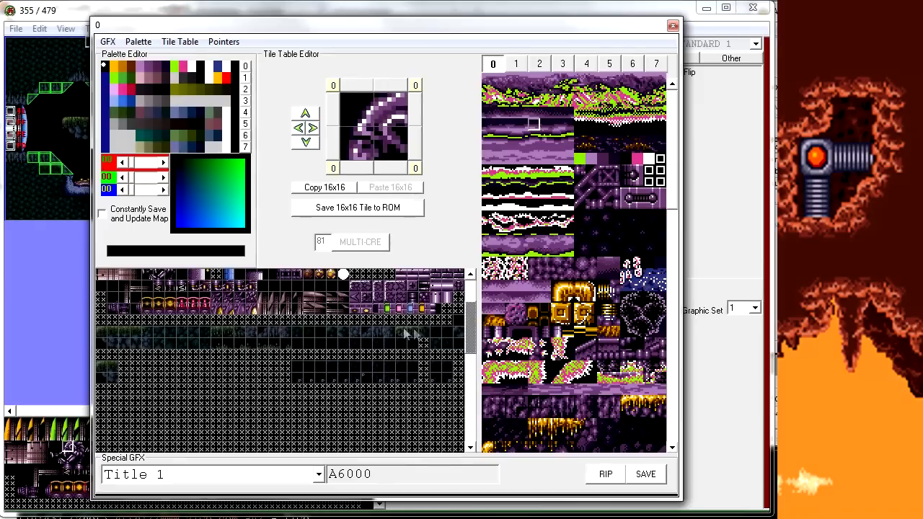
click(400, 343)
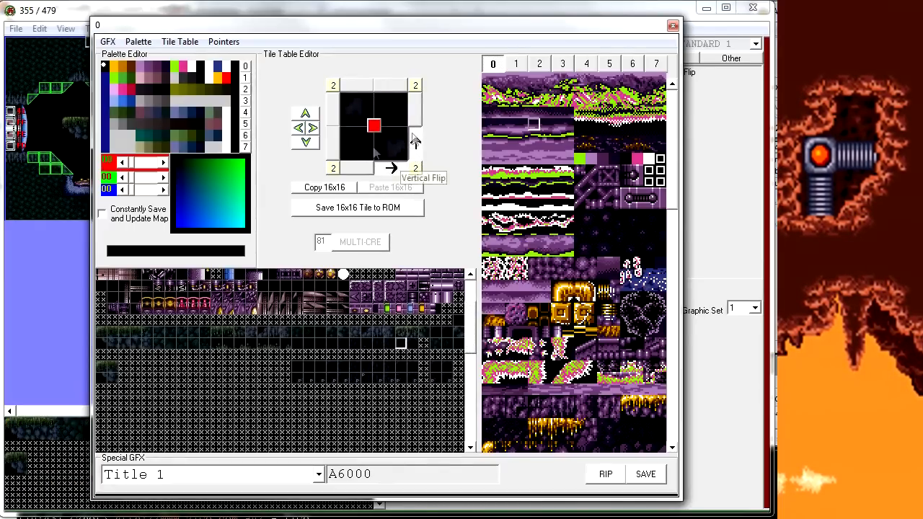
click(375, 333)
click(331, 332)
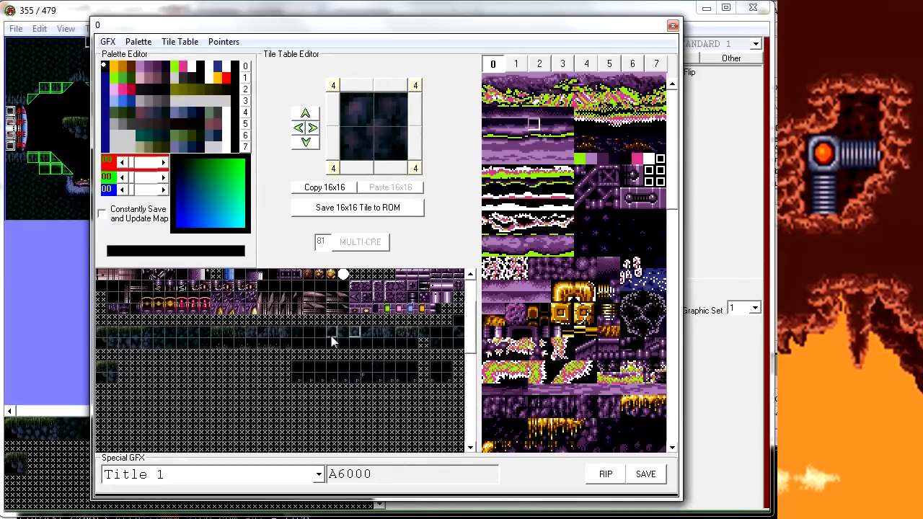
Step: Examine the flip and palette settings of the olive machinery tiles near the end of the tile table
drag(471, 341, 472, 415)
click(310, 382)
click(313, 393)
click(332, 385)
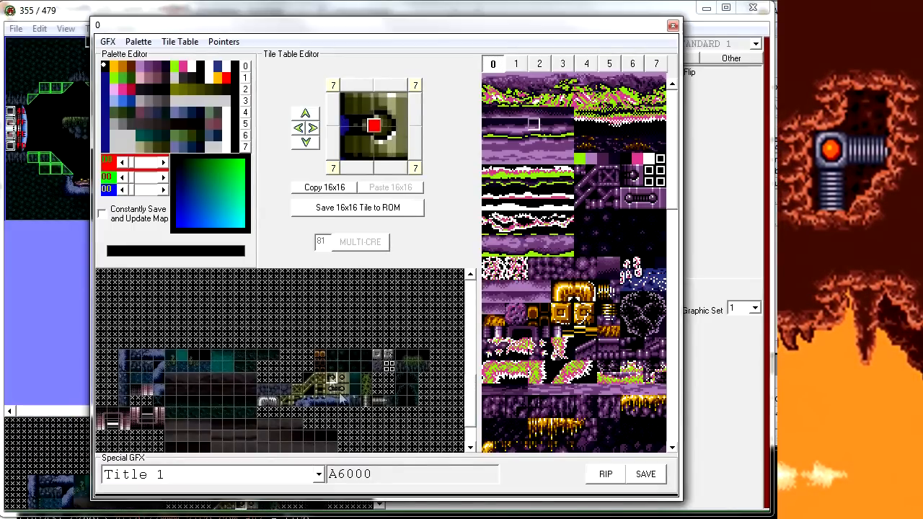
click(325, 377)
click(330, 391)
click(338, 389)
Step: Examine the flip and palette settings of the white pipe tile and the pink metal tiles near the end of the tile table
click(265, 402)
click(251, 402)
click(112, 413)
click(124, 413)
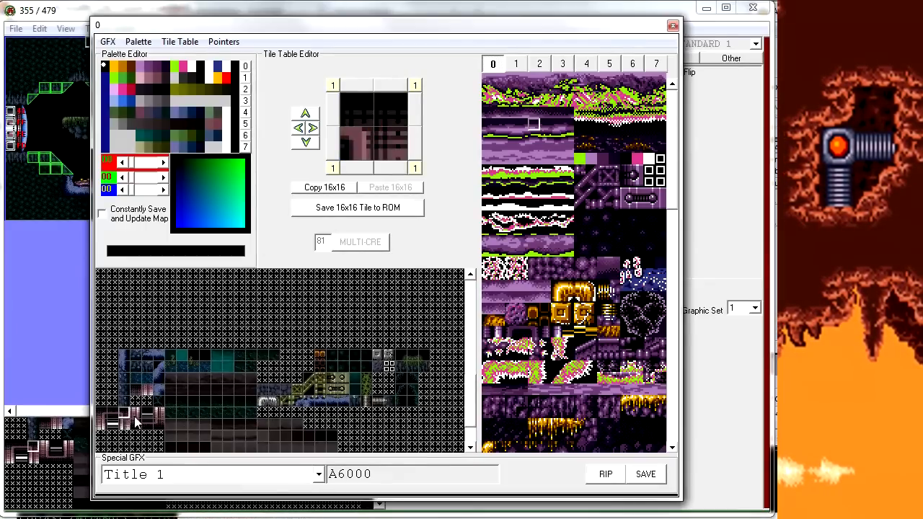
click(136, 415)
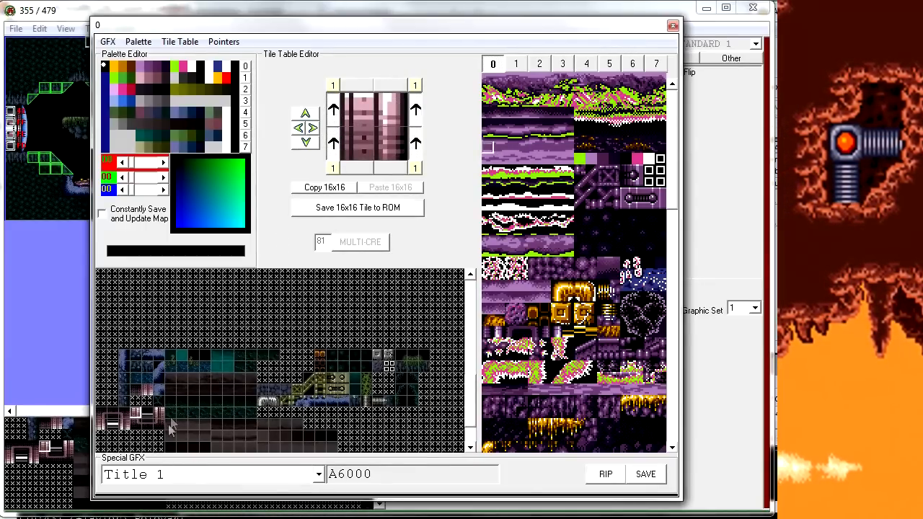
Step: Try vertical flips on all four quarters of the pink metal column tile near the end of the tile table
click(126, 435)
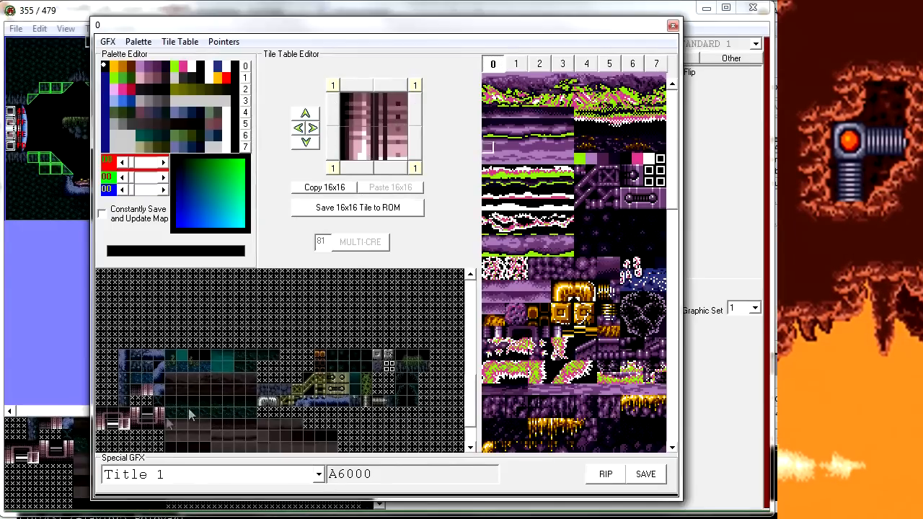
click(141, 414)
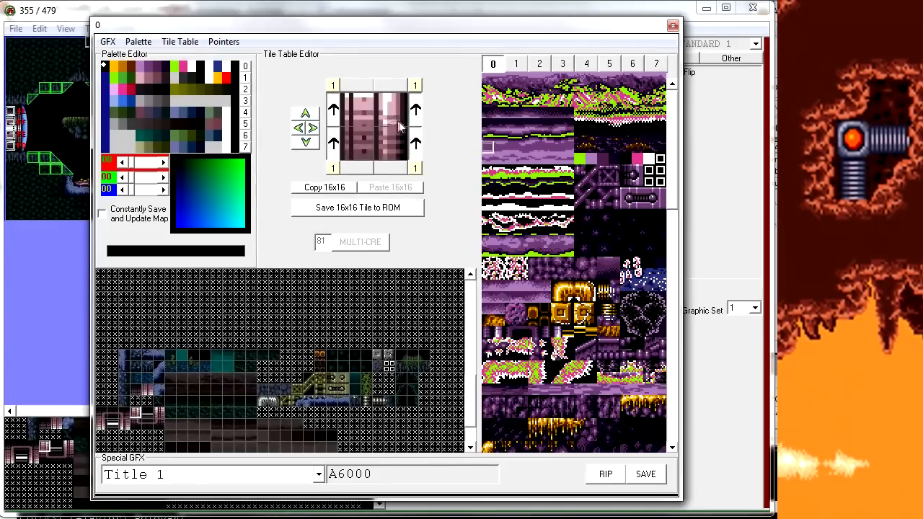
click(416, 110)
click(334, 110)
click(334, 143)
click(416, 144)
click(334, 143)
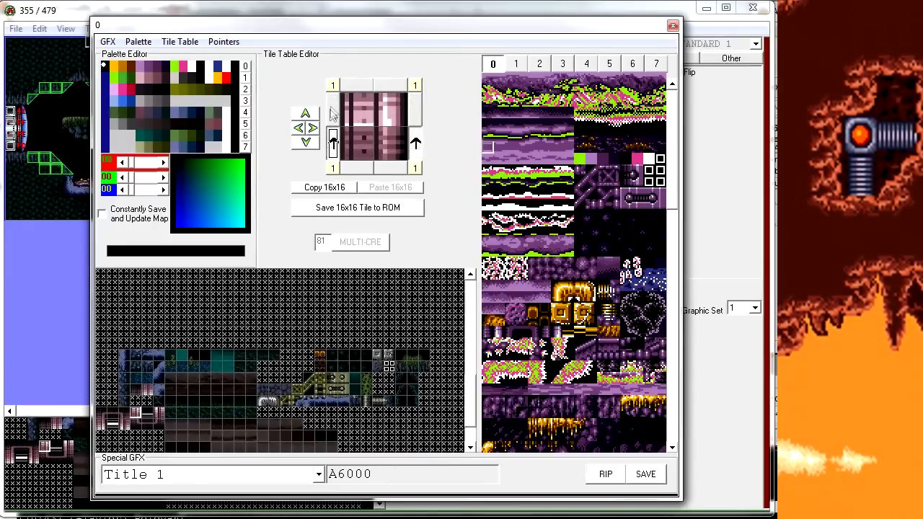
click(333, 108)
click(416, 110)
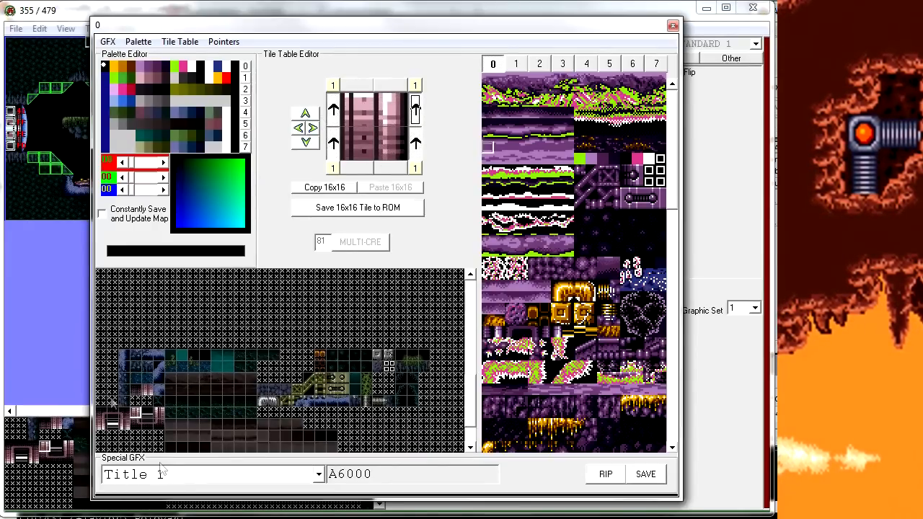
Step: Copy the second tile of the first grass row as 16x16 and compare it with its duplicate a few rows below
click(147, 391)
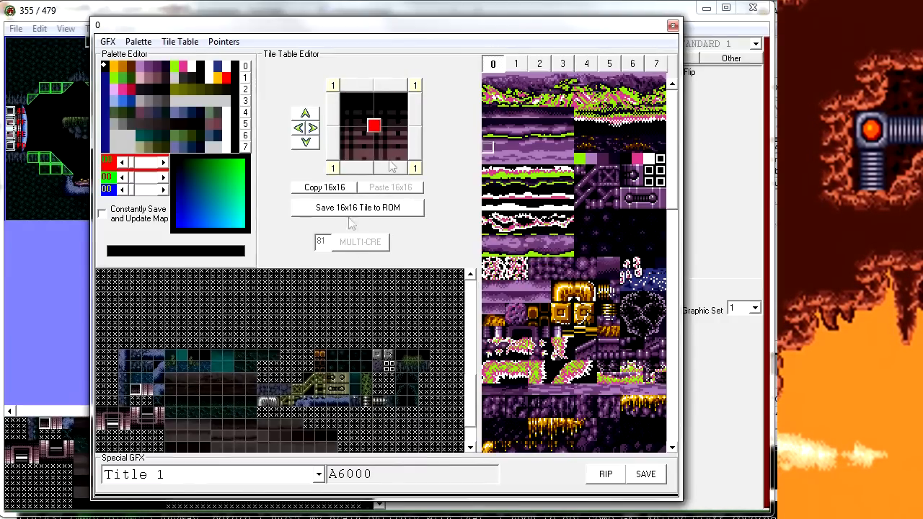
mouse_move(470, 396)
mouse_down()
mouse_move(469, 281)
mouse_move(471, 394)
mouse_up()
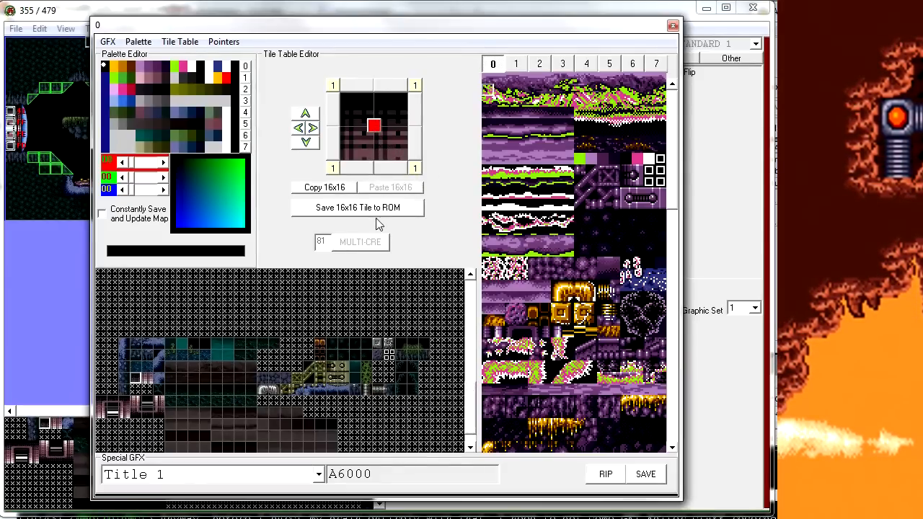
scroll(467, 386, up, 5)
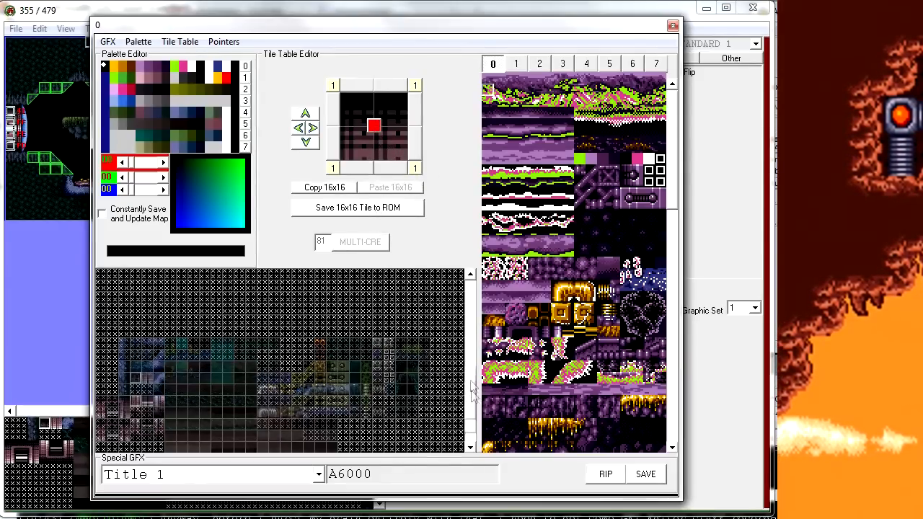
click(114, 302)
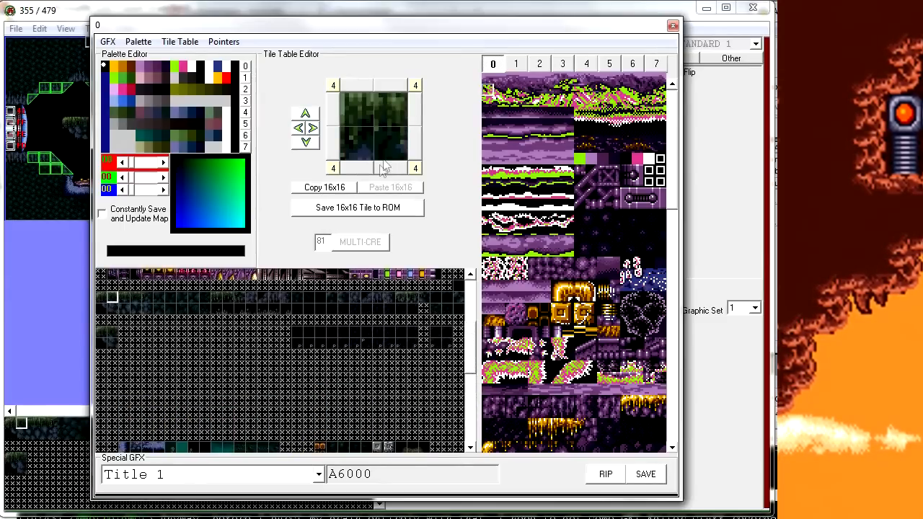
click(343, 193)
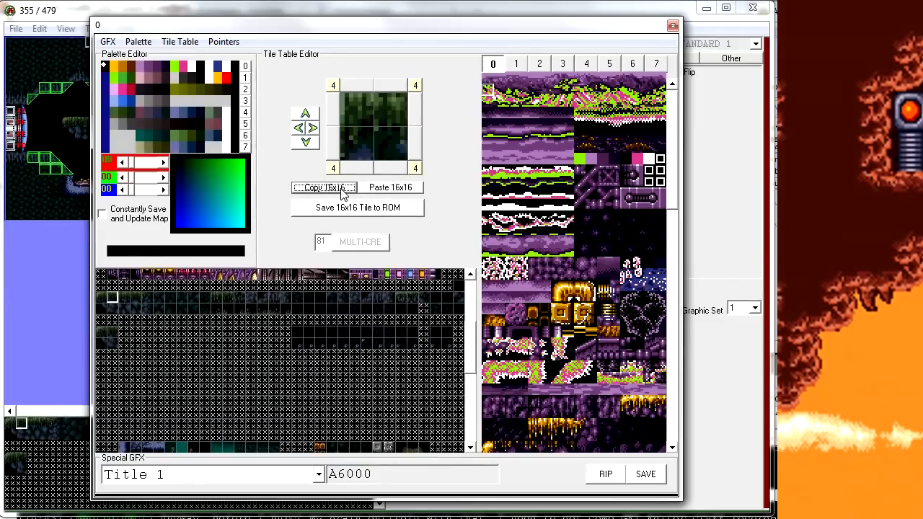
click(111, 296)
click(112, 335)
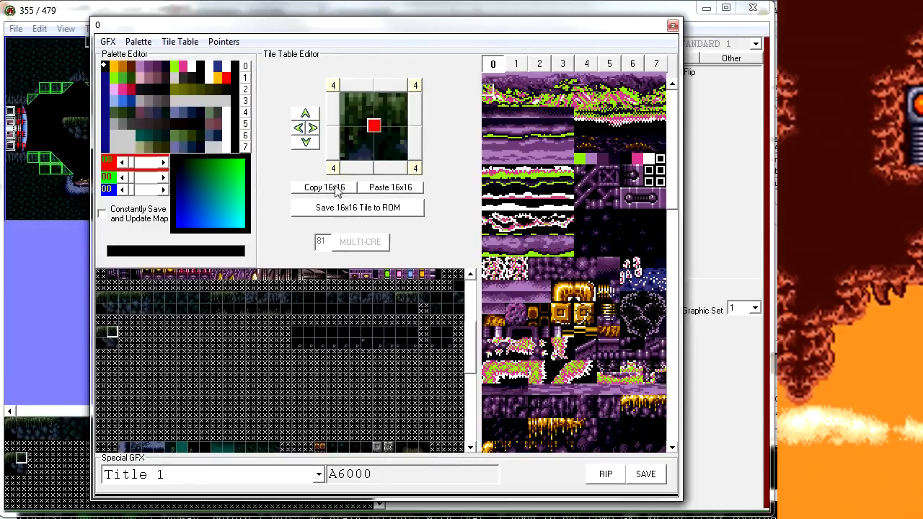
click(112, 300)
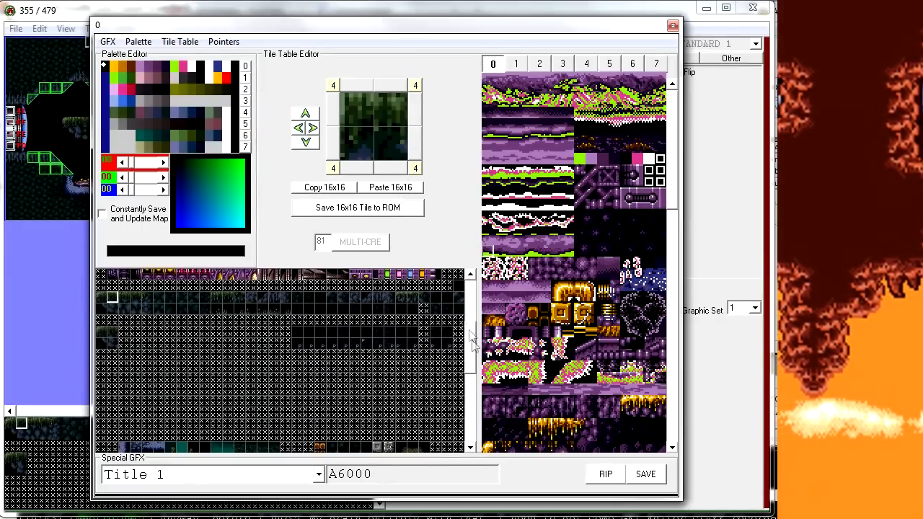
scroll(470, 335, up, 2)
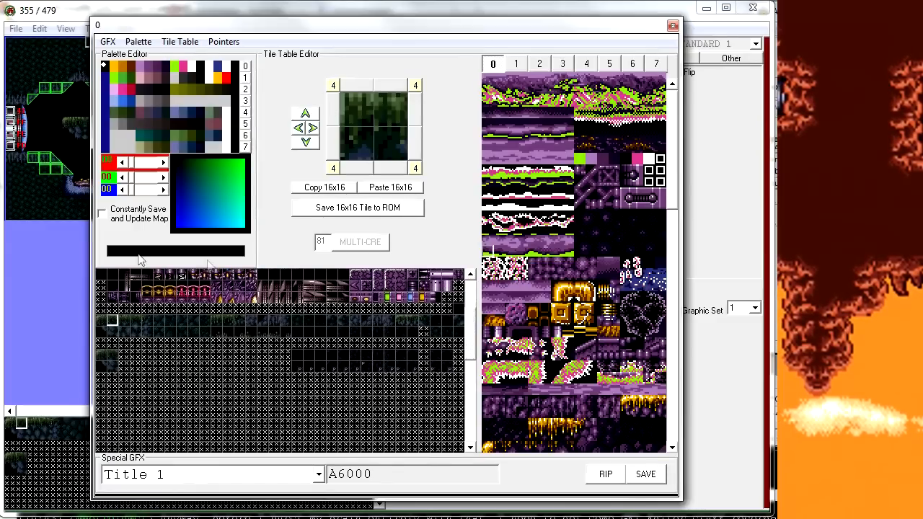
Step: Examine the 8x8 graphics sheet in palette 0, from the scenery tiles down to the CRE tiles and back
drag(676, 180, 677, 431)
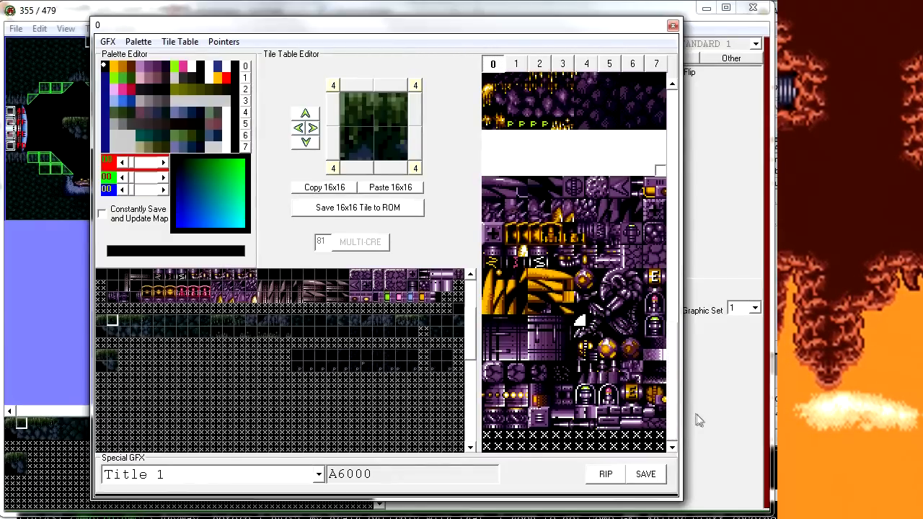
drag(673, 407, 692, 165)
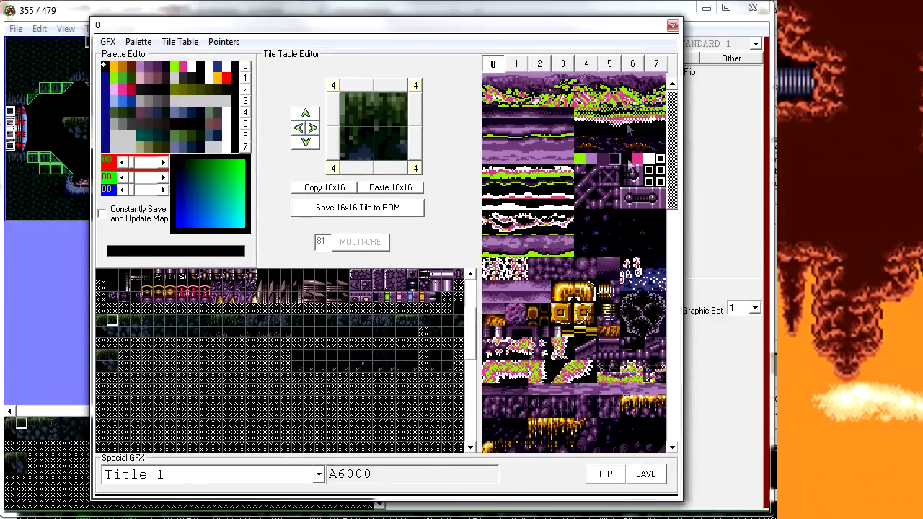
mouse_move(671, 136)
mouse_down()
mouse_move(685, 383)
mouse_move(644, 156)
mouse_move(618, 123)
mouse_up()
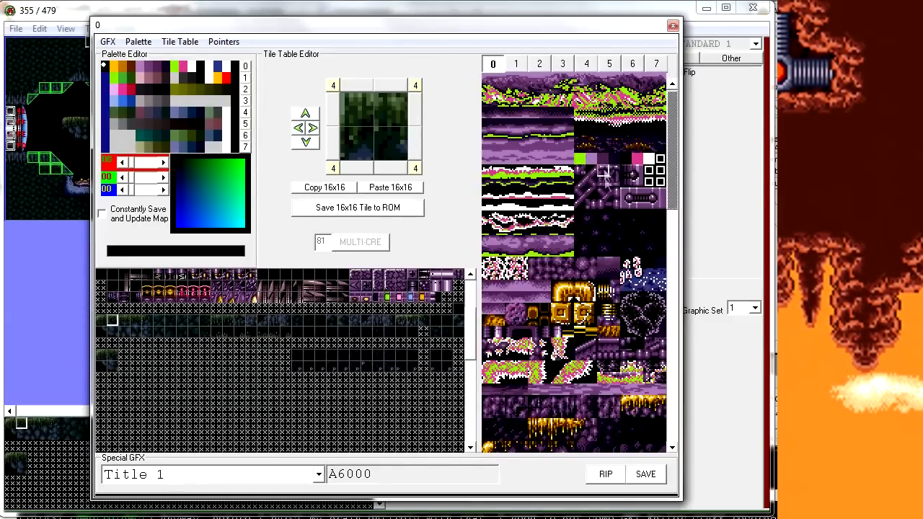
drag(675, 193, 670, 88)
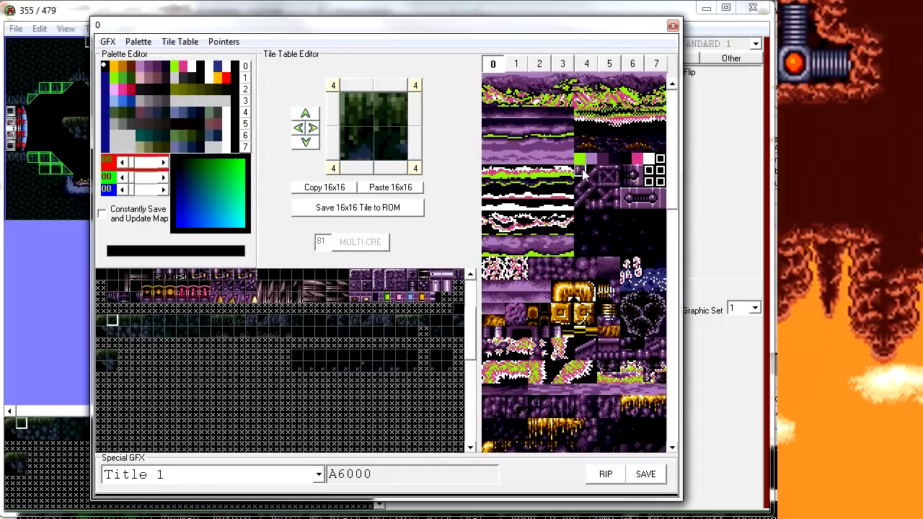
mouse_move(670, 145)
mouse_down()
mouse_move(670, 204)
mouse_move(674, 137)
mouse_up()
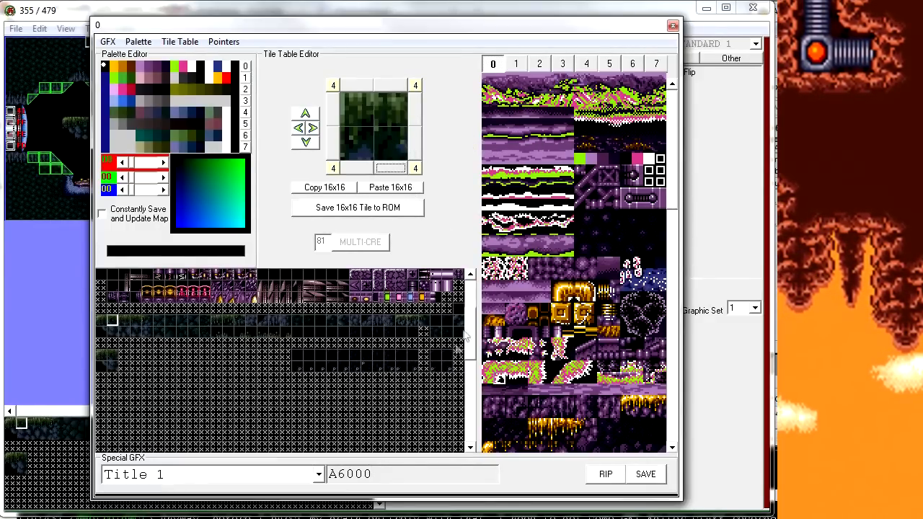
Step: Show the 8x8 graphics sheet in palette 7 and inspect two olive machinery tiles and an empty tile in the tile table
drag(474, 345, 474, 418)
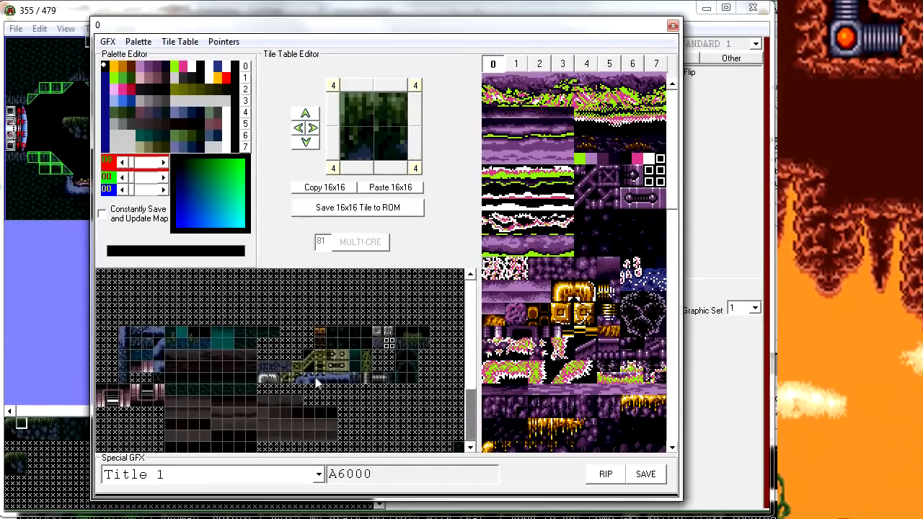
click(287, 385)
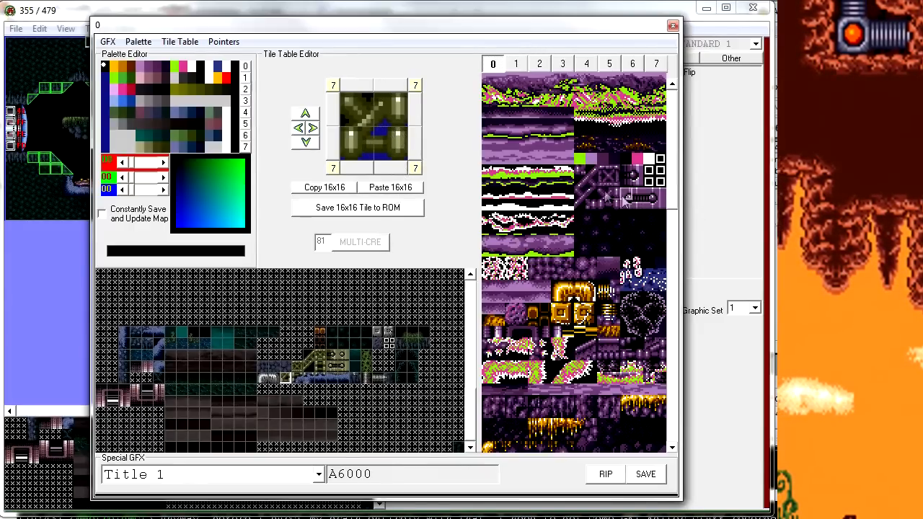
click(656, 63)
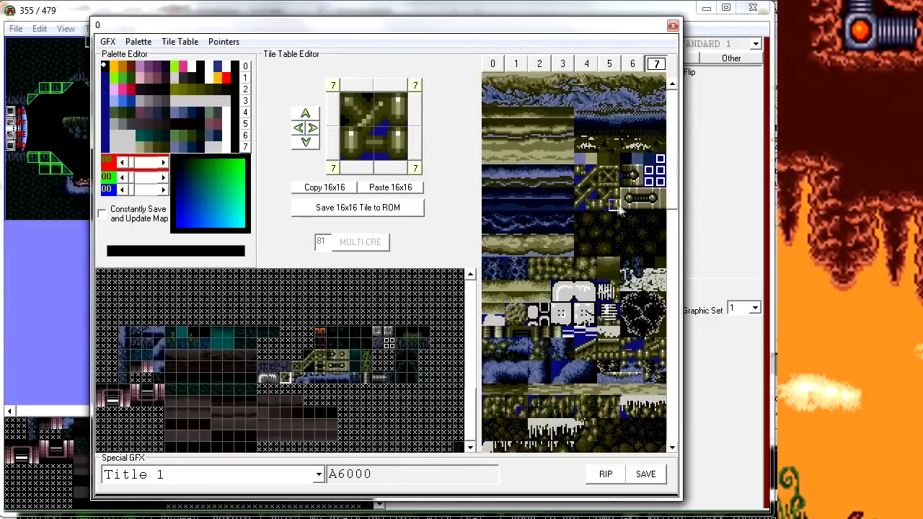
click(319, 369)
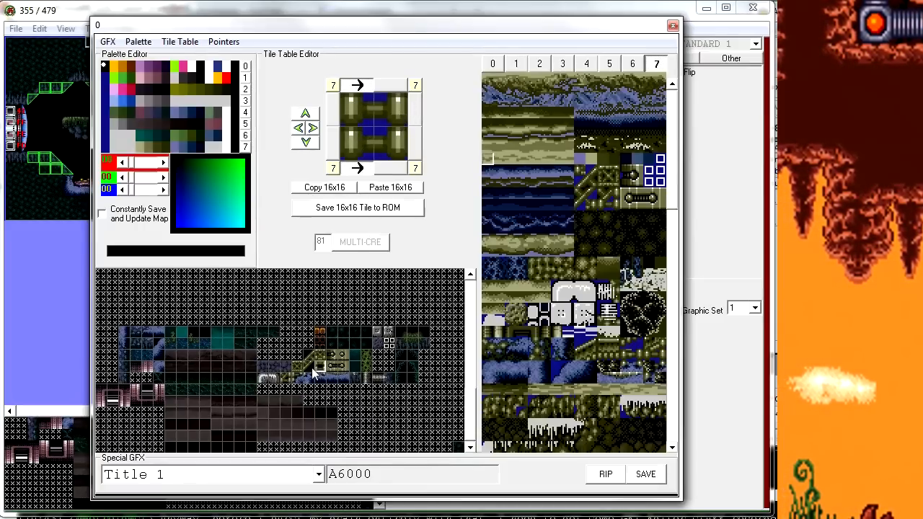
click(401, 308)
click(672, 153)
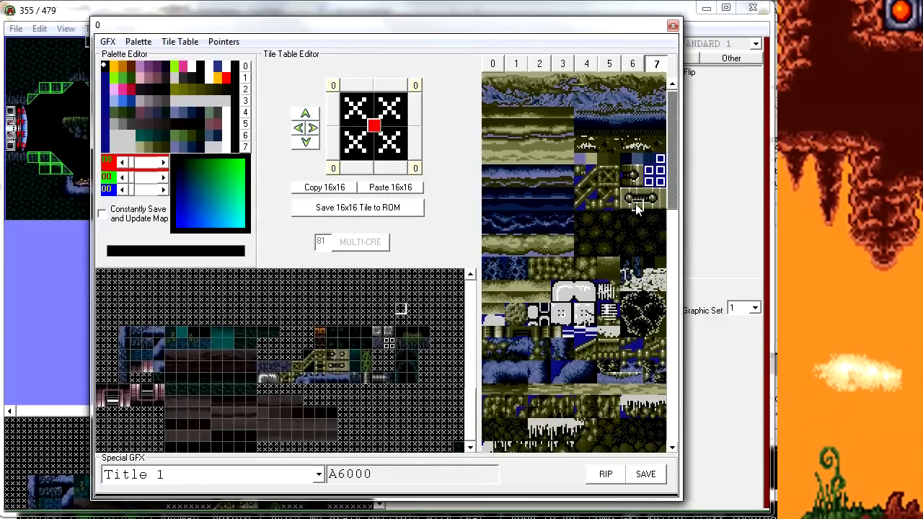
mouse_move(473, 402)
mouse_down()
mouse_move(474, 346)
mouse_move(479, 386)
mouse_up()
mouse_move(677, 184)
mouse_down()
mouse_move(681, 251)
mouse_move(673, 179)
mouse_up()
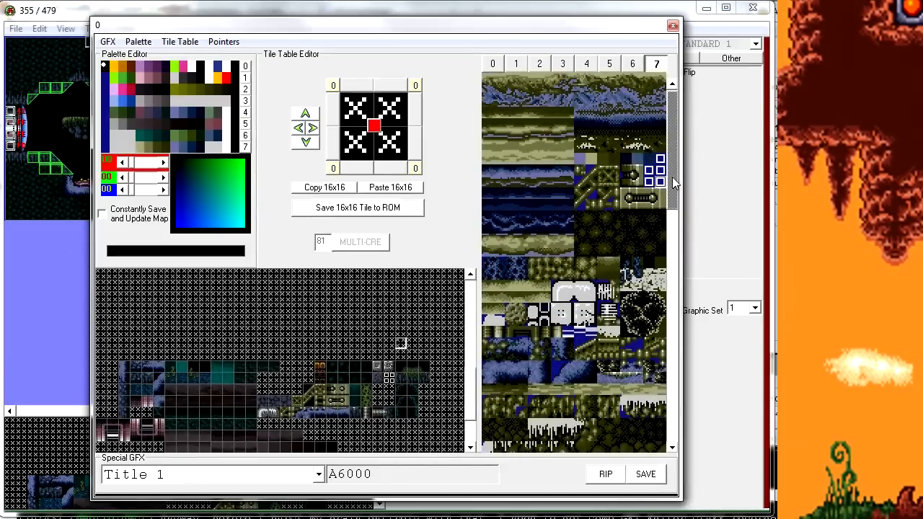
mouse_move(673, 154)
mouse_down()
mouse_move(673, 171)
mouse_move(678, 139)
mouse_up()
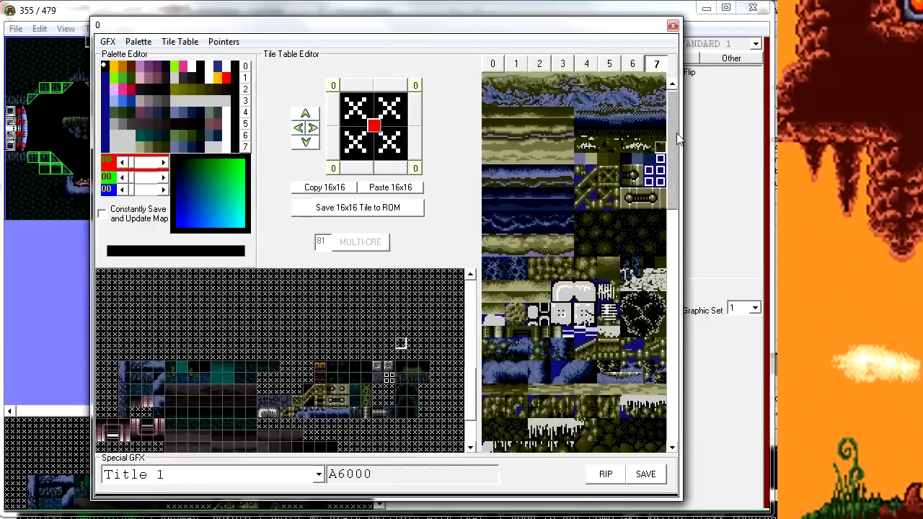
mouse_move(677, 140)
mouse_down()
mouse_move(680, 196)
mouse_move(691, 129)
mouse_up()
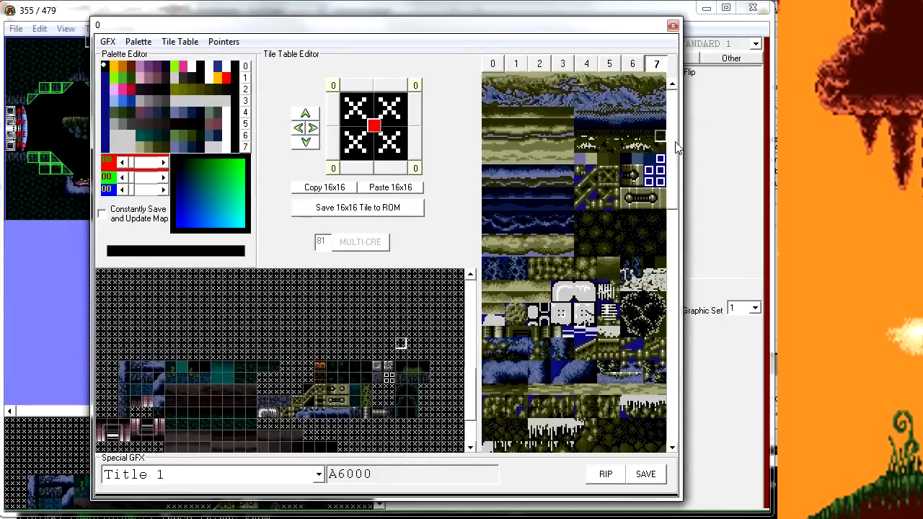
drag(676, 144, 678, 113)
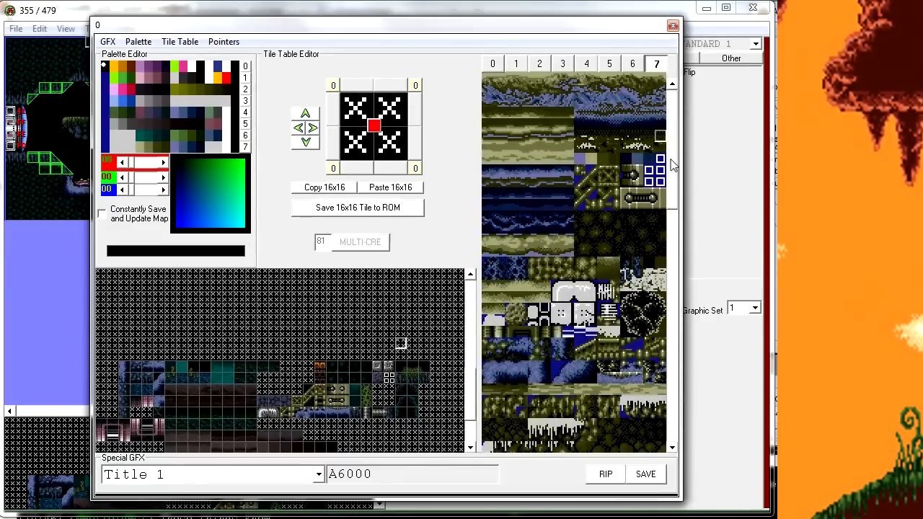
drag(674, 180, 675, 155)
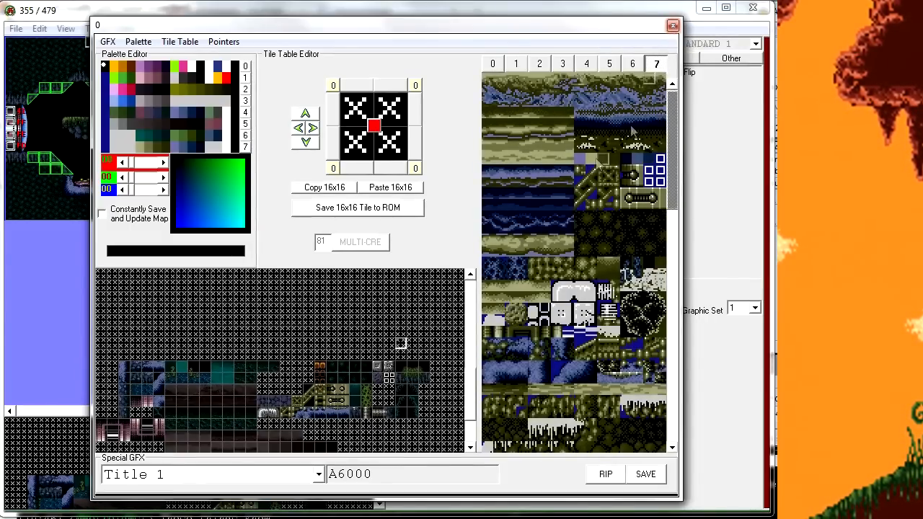
Step: Close the Graphics Editor and reopen it
click(672, 27)
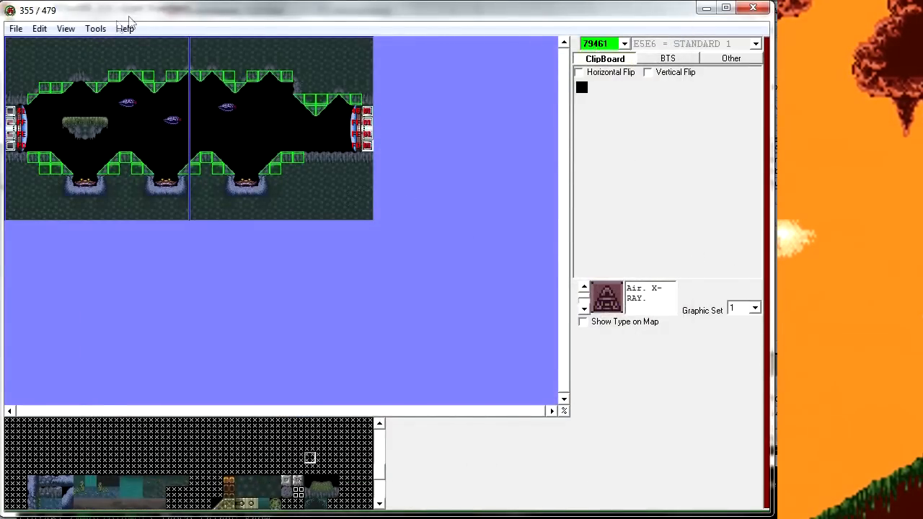
click(124, 28)
mouse_move(95, 29)
click(144, 114)
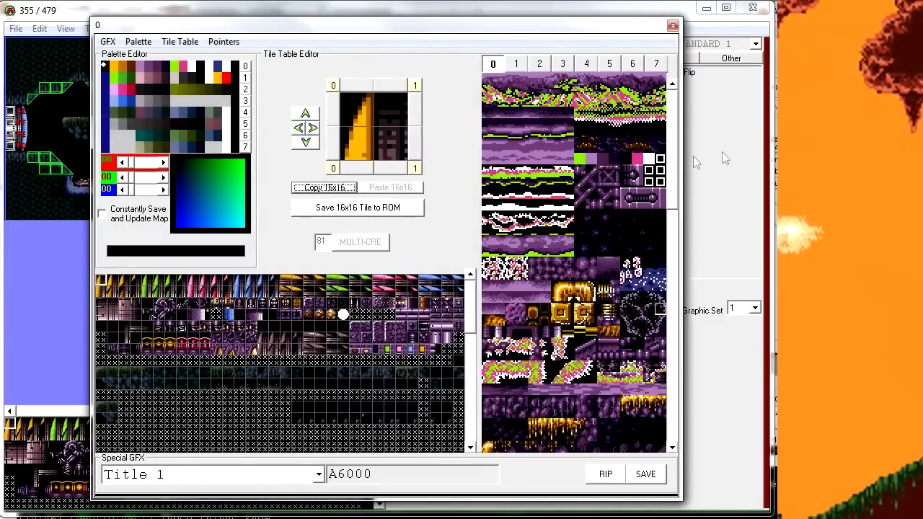
Step: Review the CRE graphics export and import options and examine the CRE tiles at the end of the graphics sheet
click(110, 44)
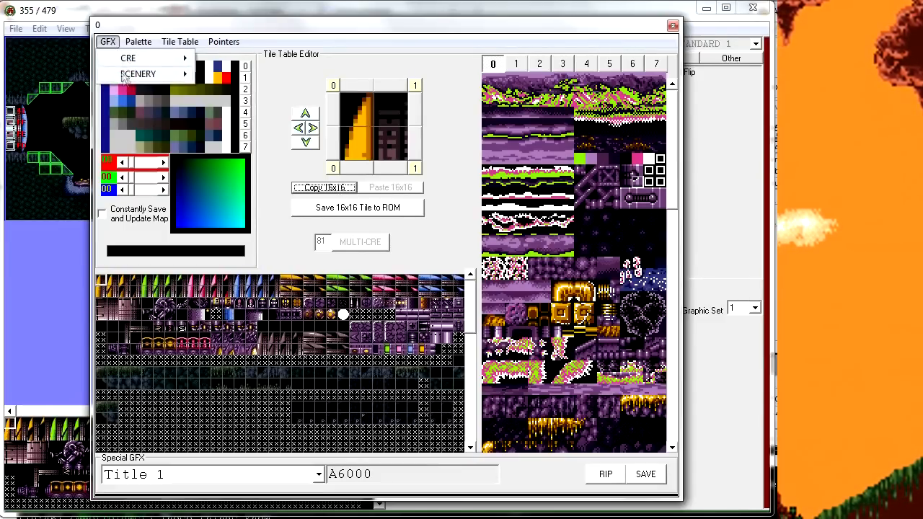
mouse_move(131, 65)
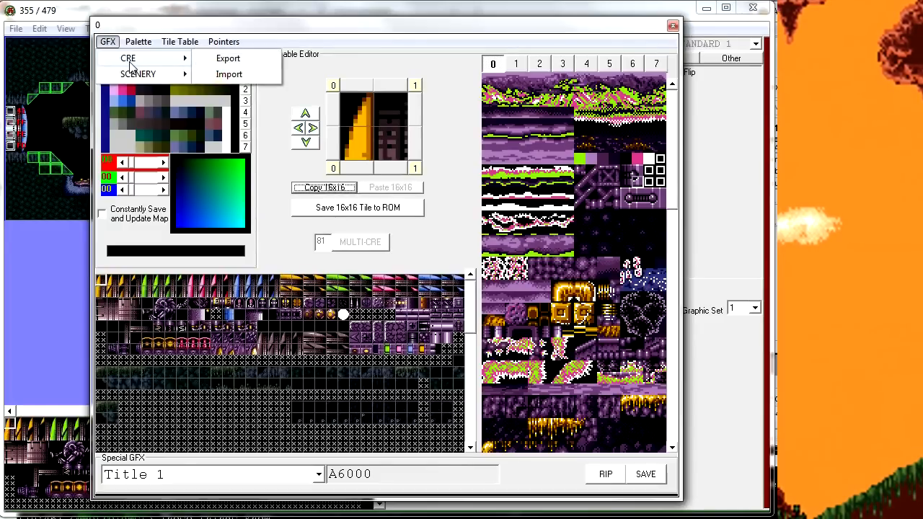
click(472, 41)
drag(678, 155, 674, 364)
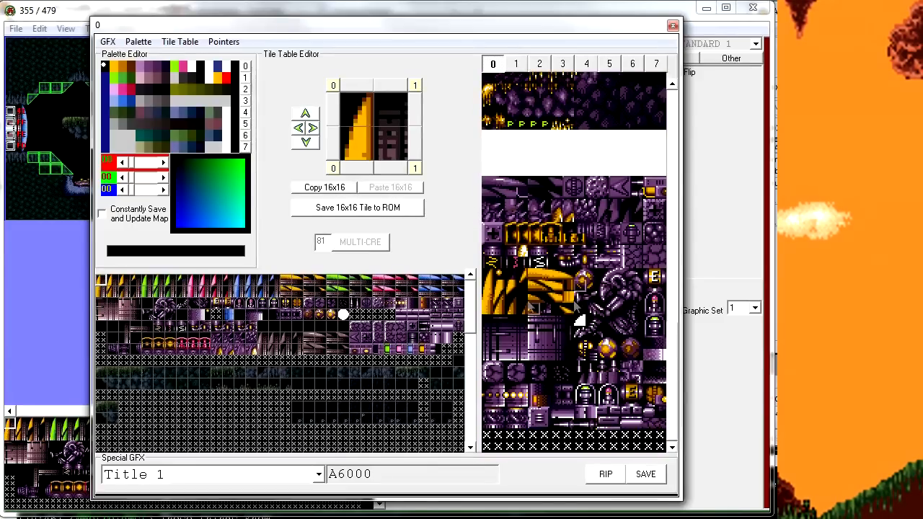
drag(672, 405, 672, 122)
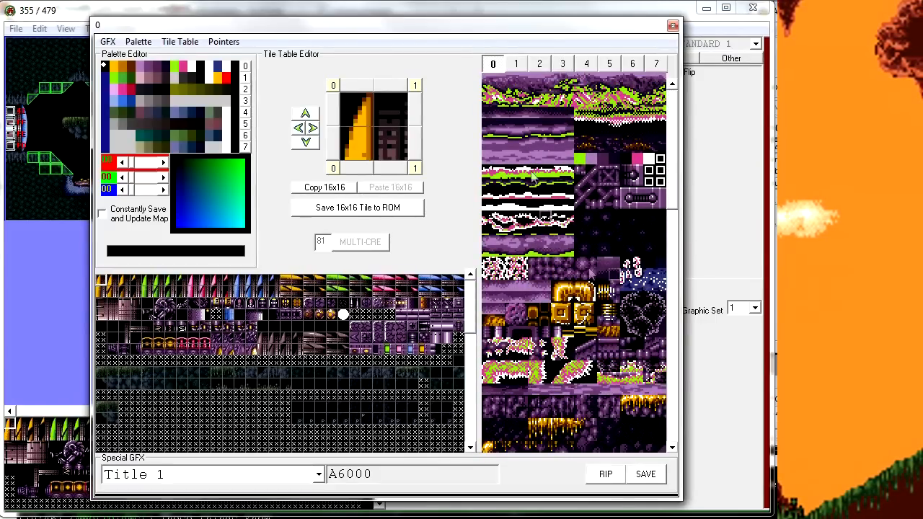
Step: Export the scenery graphics to a .gfx file
click(108, 41)
mouse_move(121, 77)
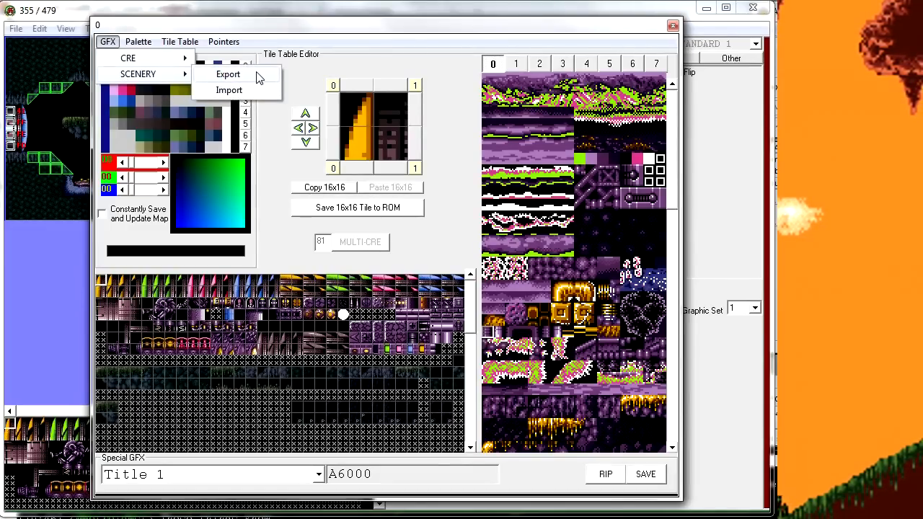
click(228, 75)
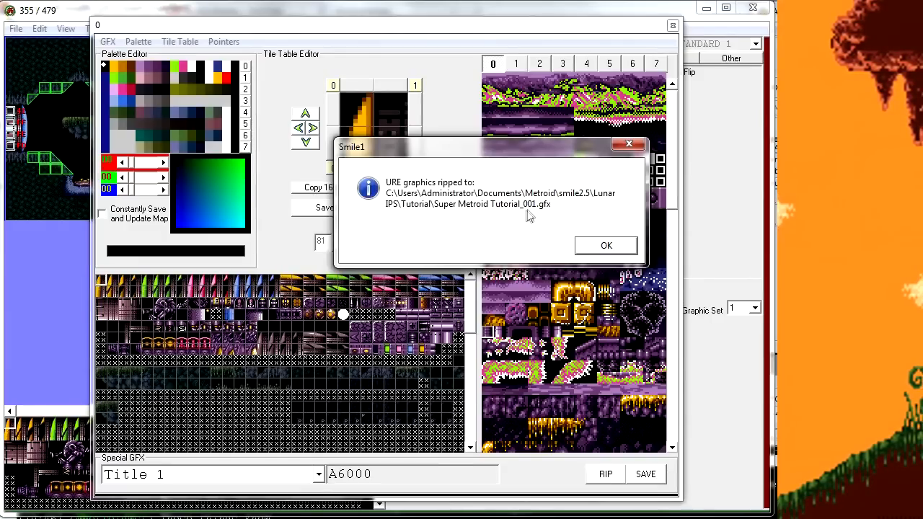
Step: Close the Graphics Editor and switch the room's graphic set to 10, checking its tiles
click(583, 244)
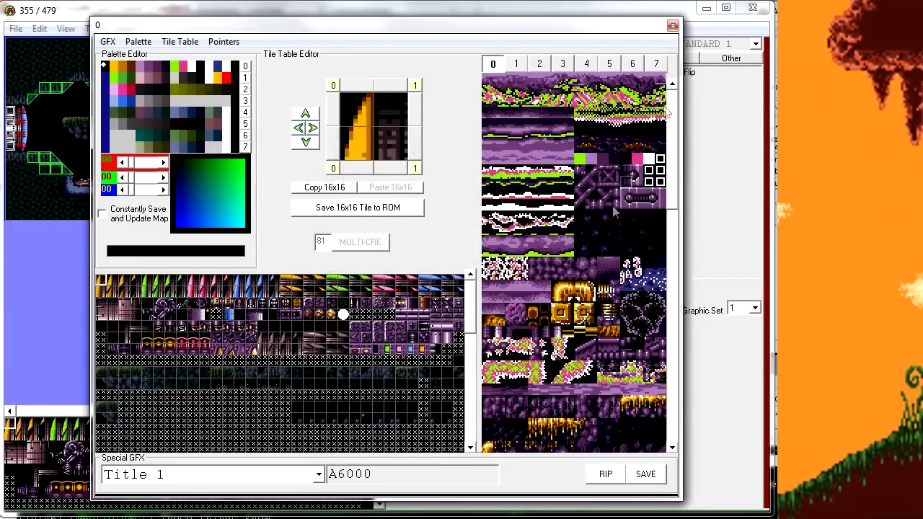
click(673, 25)
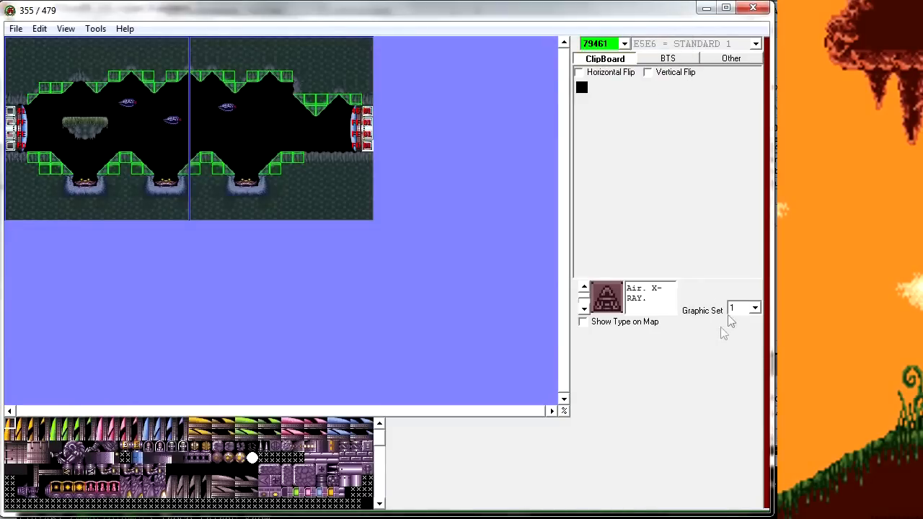
click(755, 308)
scroll(755, 364, down, 2)
click(741, 327)
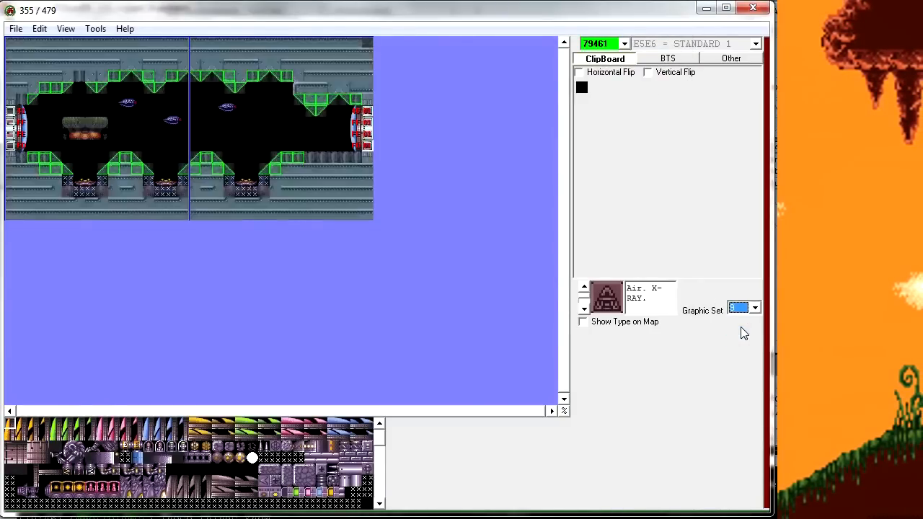
key(Down)
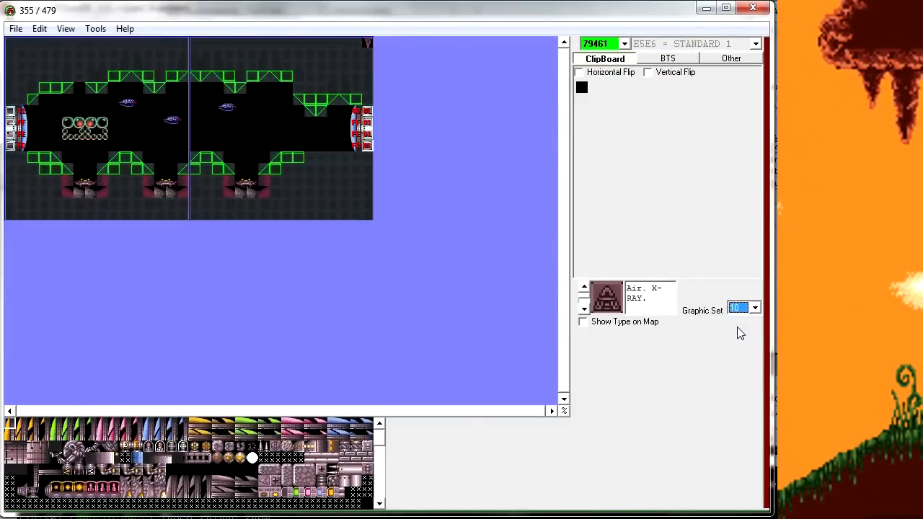
drag(382, 438, 383, 459)
Step: Reopen the Graphics Editor and export the scenery graphics of graphic set 10 to a .gfx file
click(95, 29)
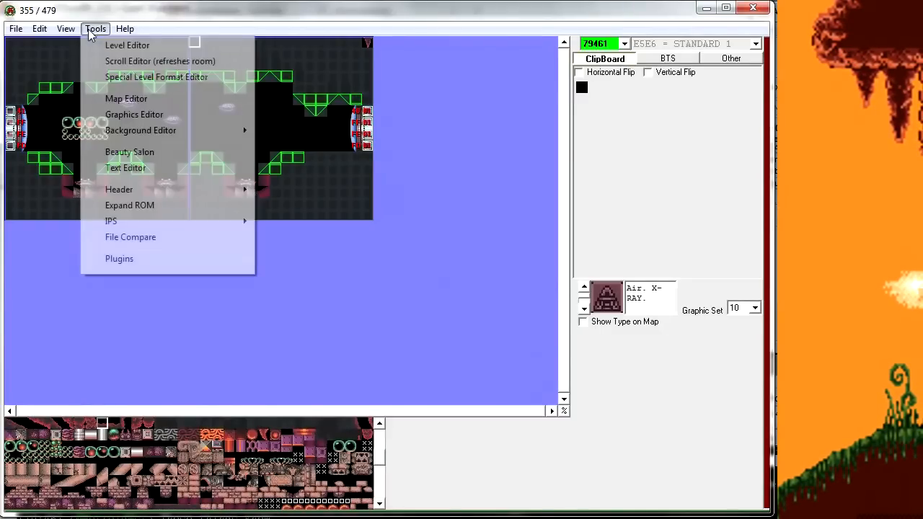
click(158, 114)
click(107, 41)
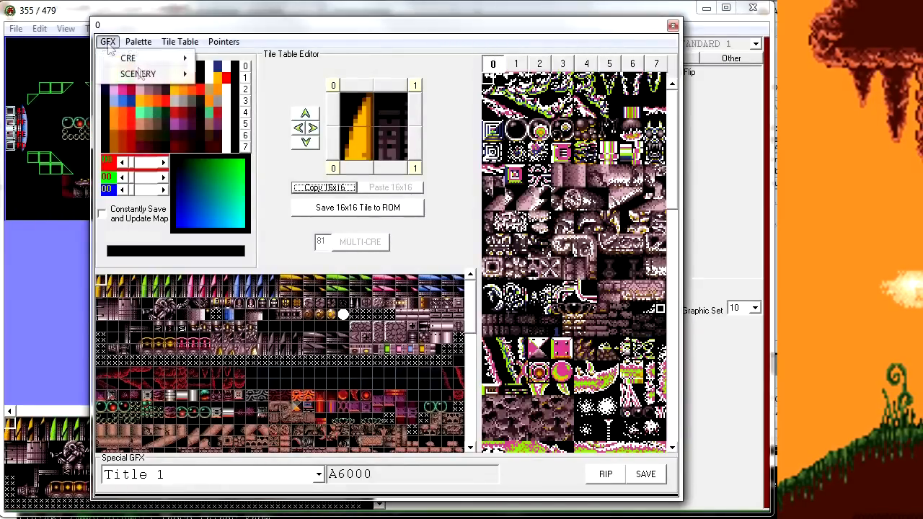
click(217, 74)
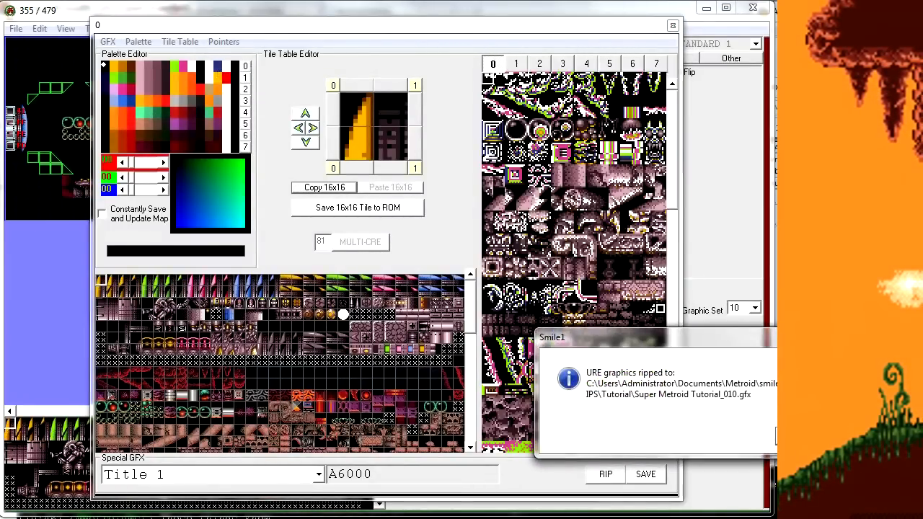
click(793, 435)
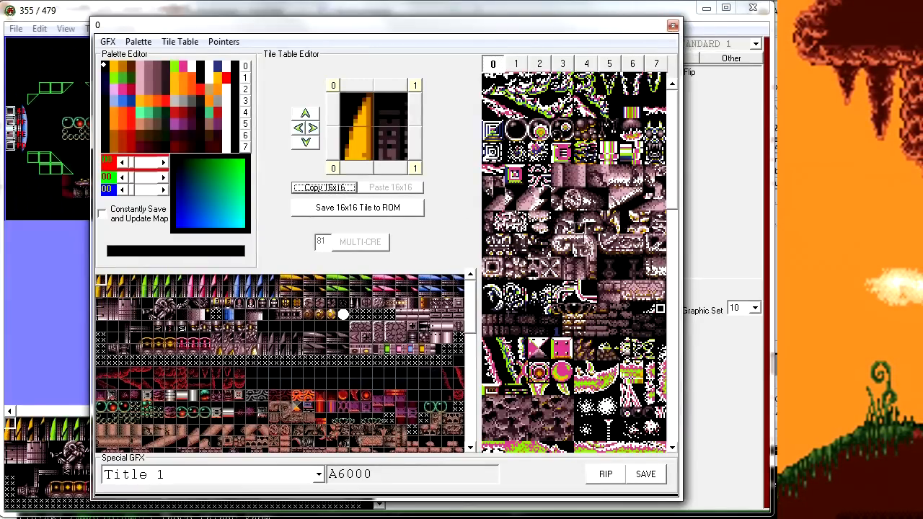
Step: Look over the graphics sheet and view the .gfx files offered for scenery import, without importing one
drag(672, 200, 671, 229)
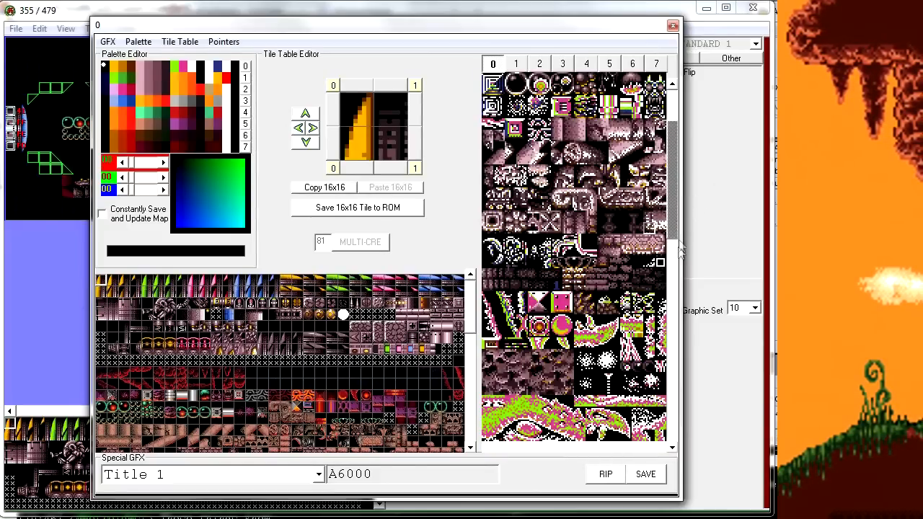
drag(675, 235, 670, 180)
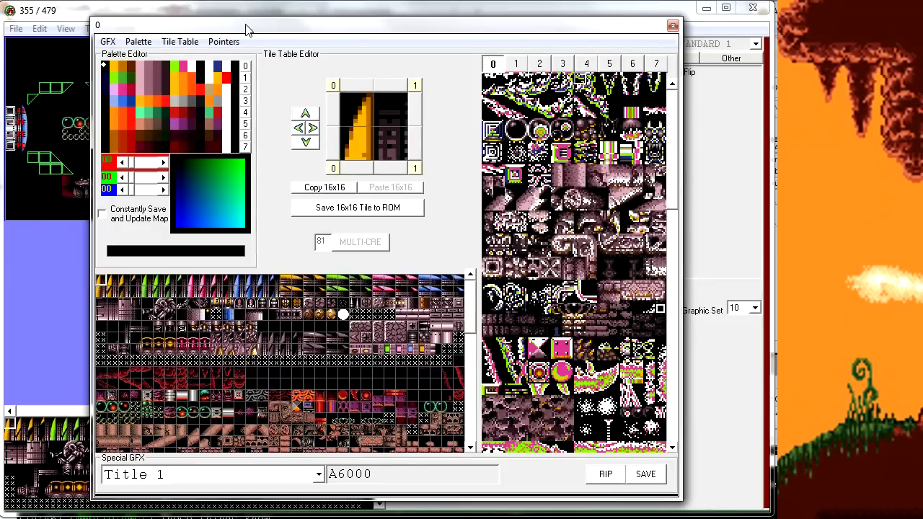
click(116, 42)
mouse_move(147, 73)
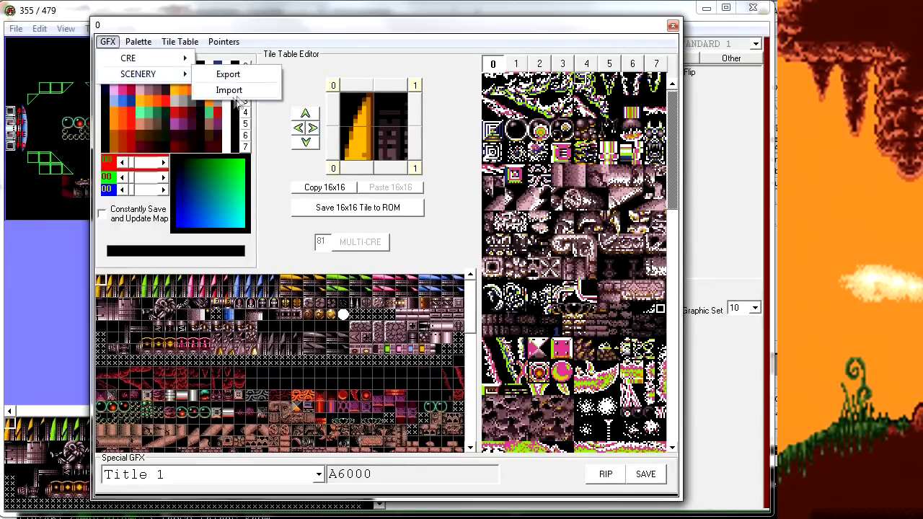
click(230, 90)
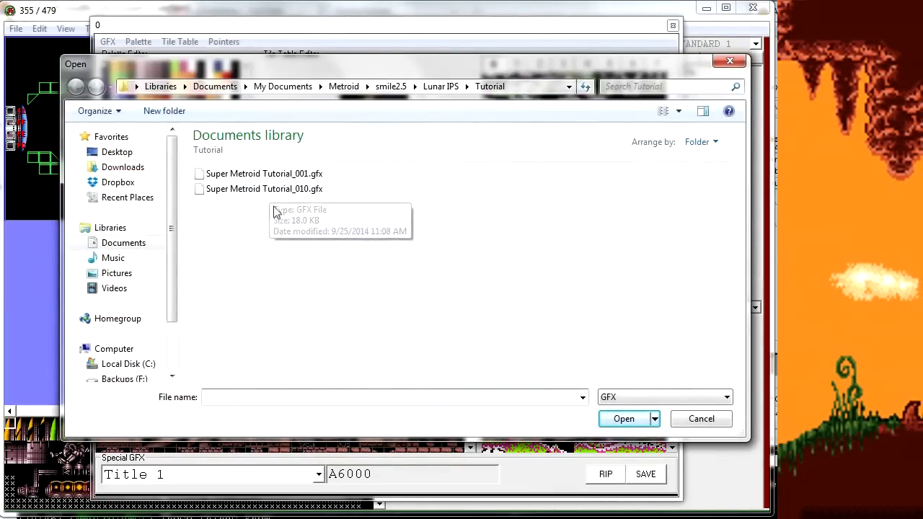
click(700, 419)
click(710, 424)
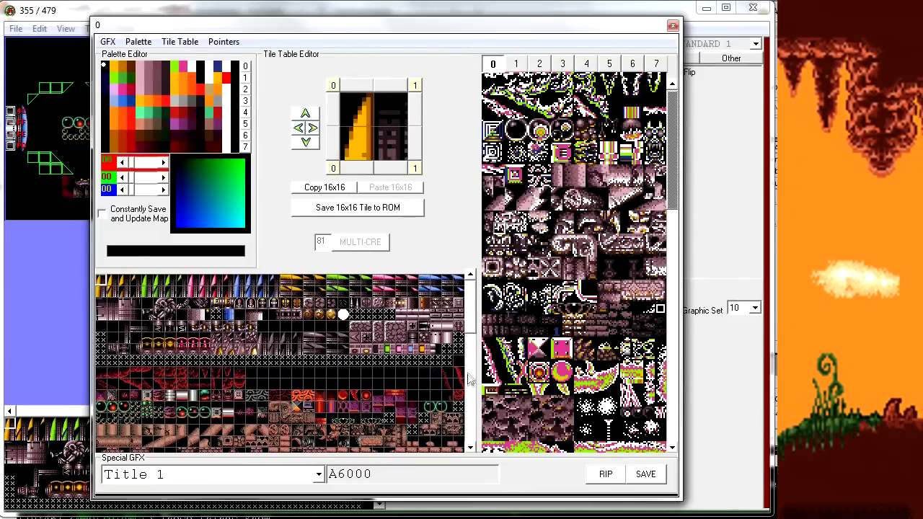
Step: Compare the scenery tiles in the tile table with the 8x8 graphics sheet and inspect a purple creature tile
drag(474, 310, 473, 360)
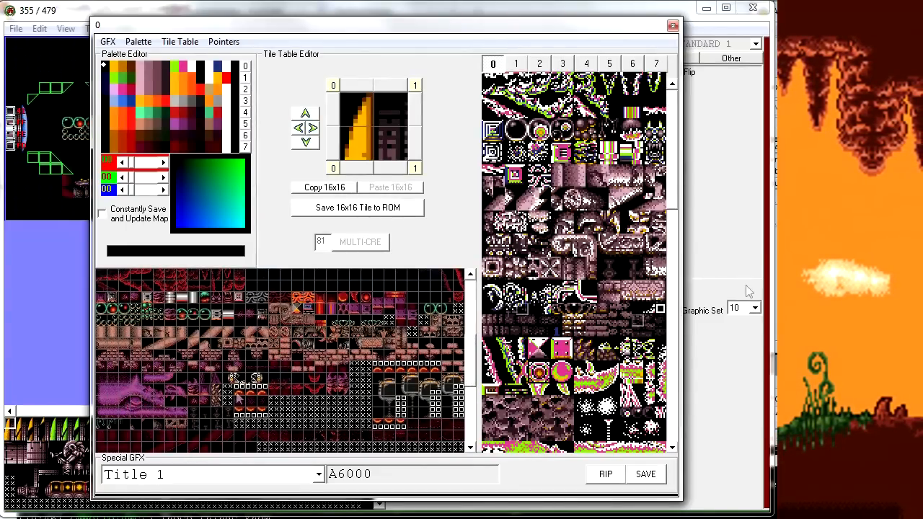
drag(673, 190, 683, 278)
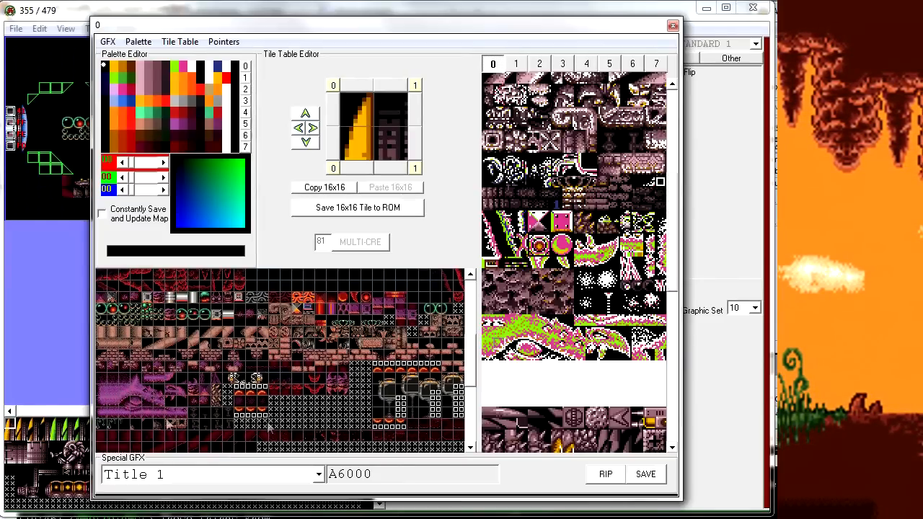
scroll(678, 297, down, 1)
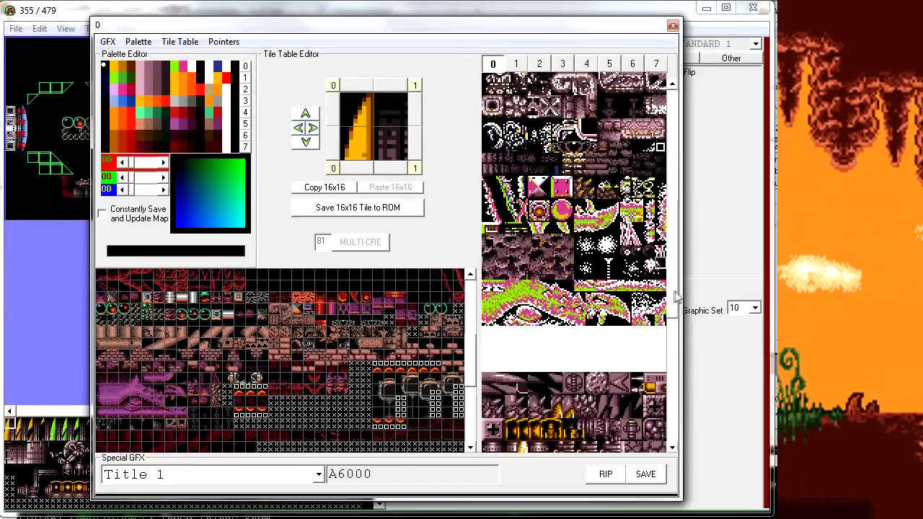
scroll(677, 297, up, 1)
click(135, 390)
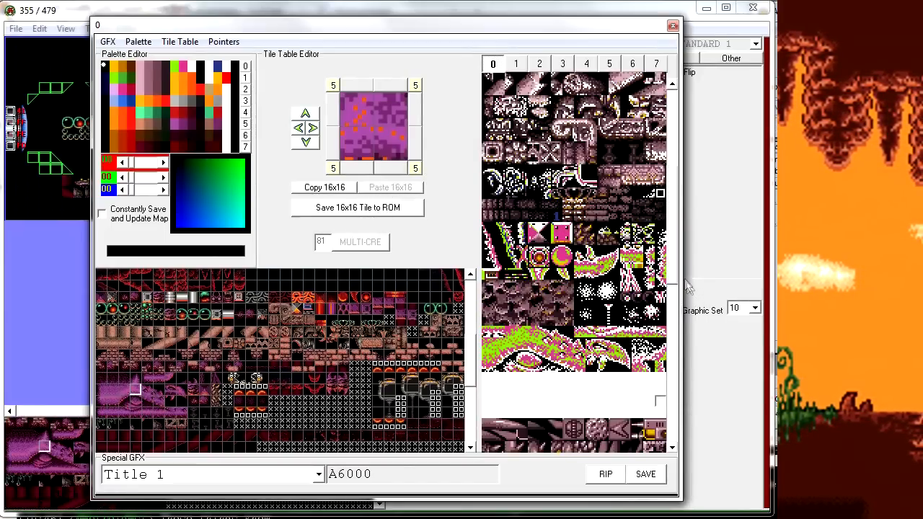
scroll(677, 275, up, 3)
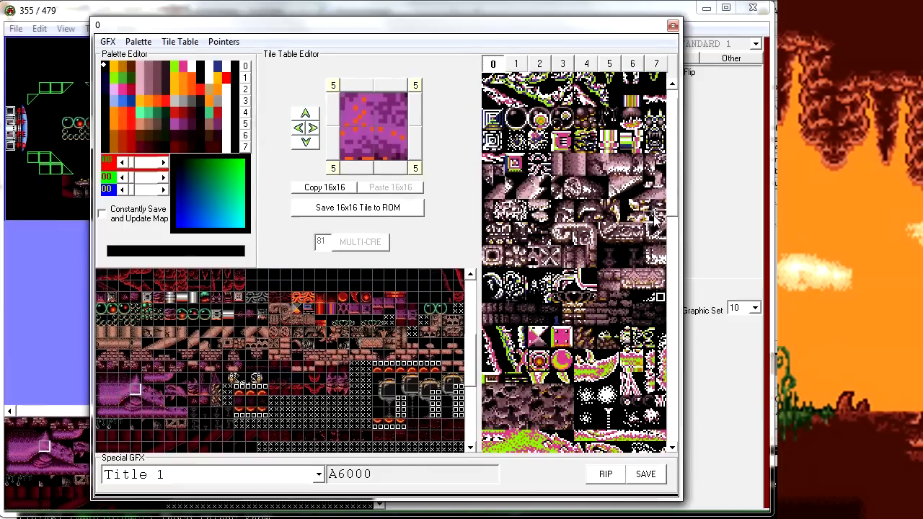
drag(673, 194, 674, 171)
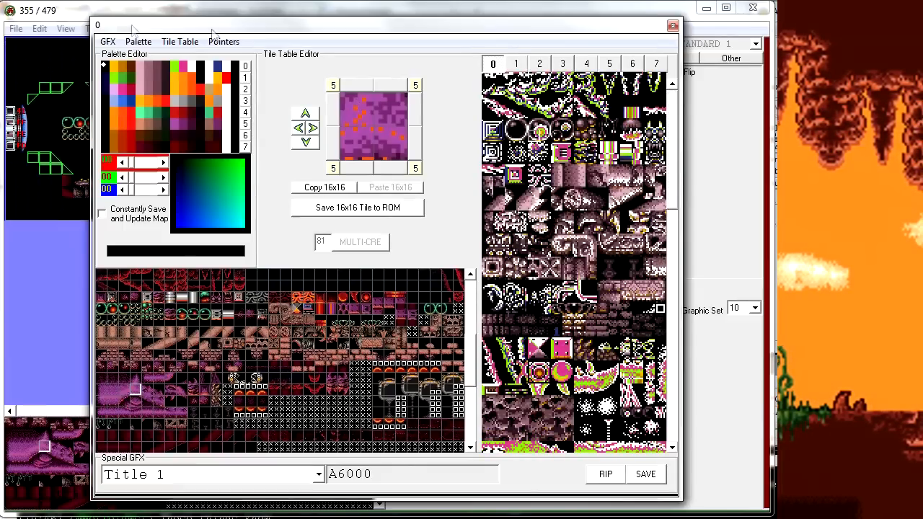
Step: Examine the CRE tiles at the end of the graphics sheet and return to the scenery graphics at its start
drag(672, 170, 672, 408)
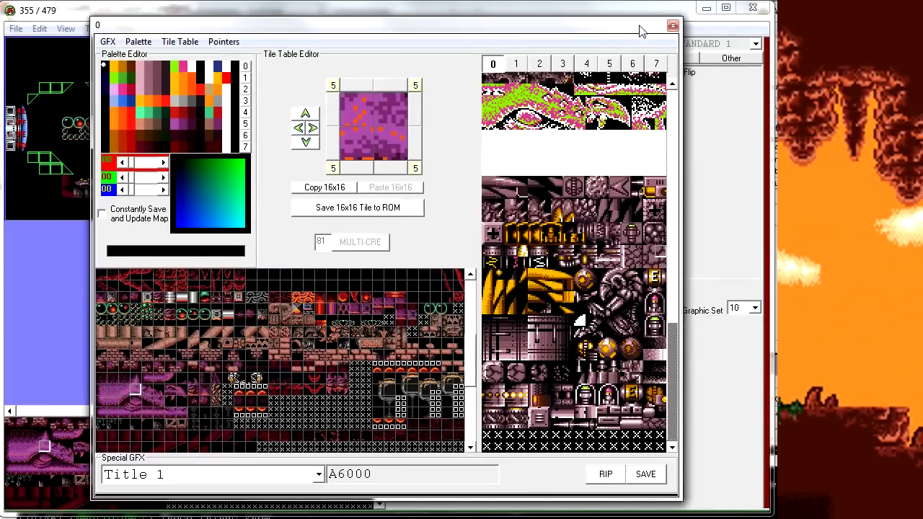
drag(642, 32, 640, 23)
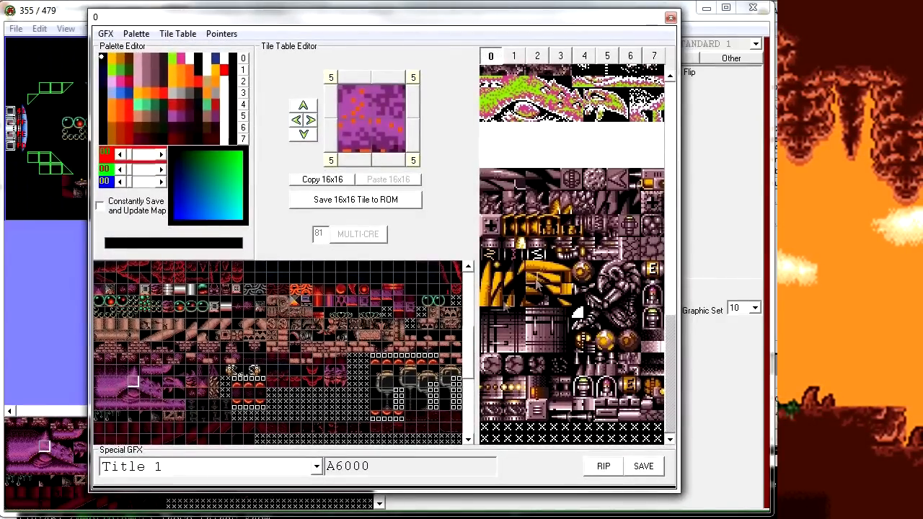
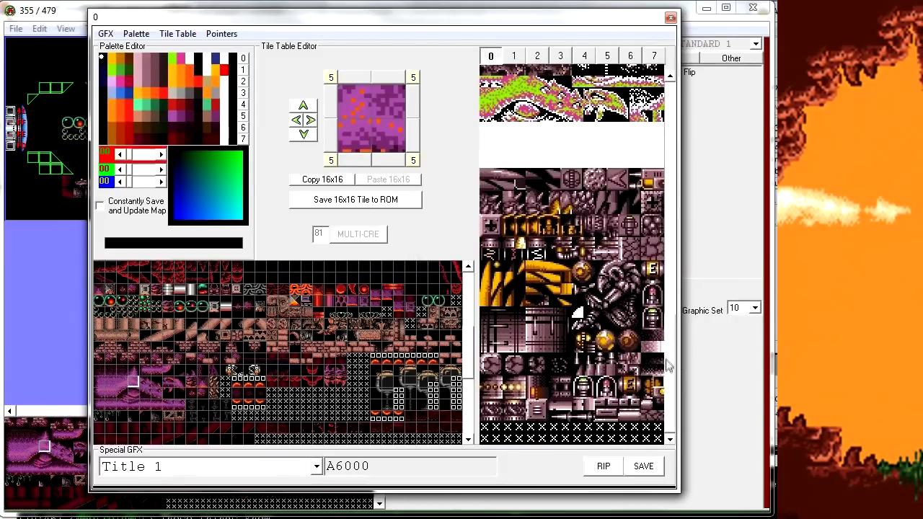
scroll(668, 355, up, 1)
scroll(668, 356, down, 1)
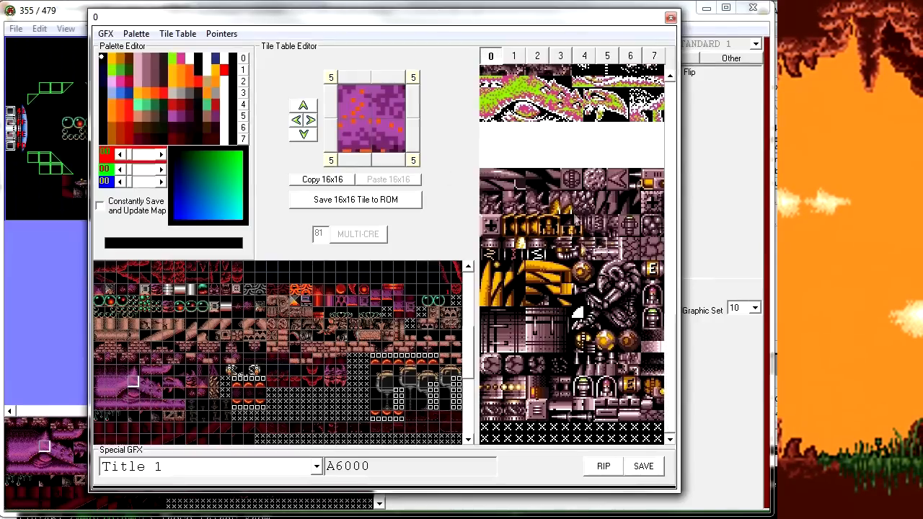
drag(669, 353, 672, 195)
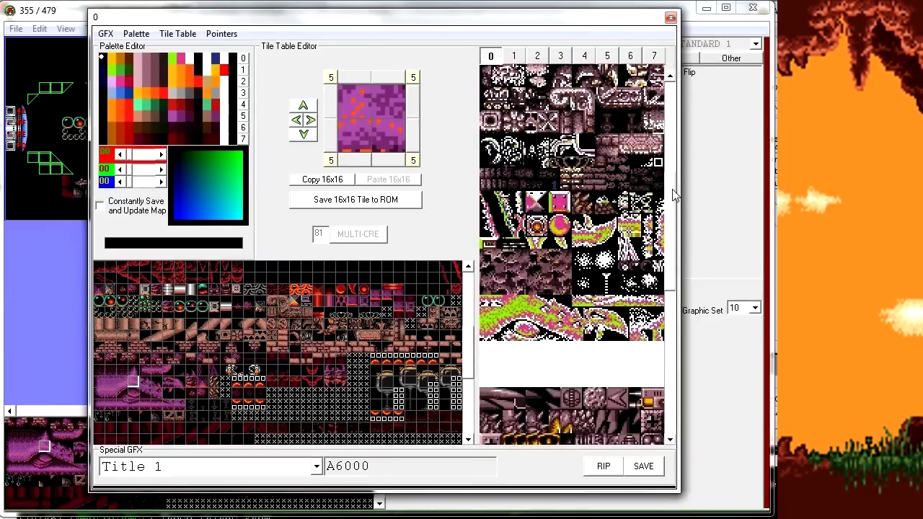
drag(673, 194, 687, 135)
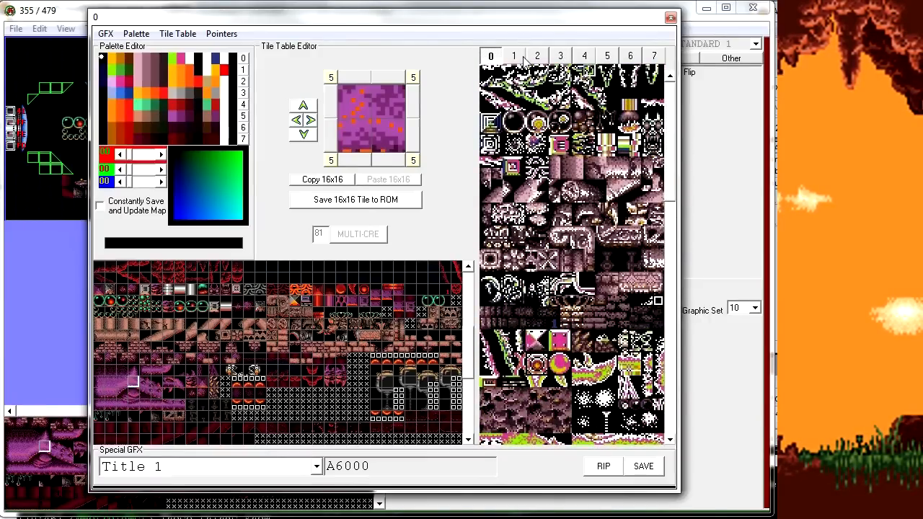
Step: Preview the 8x8 graphics sheet in palettes 1 to 7 and examine the whole sheet in palette 4
click(522, 58)
click(537, 57)
click(561, 57)
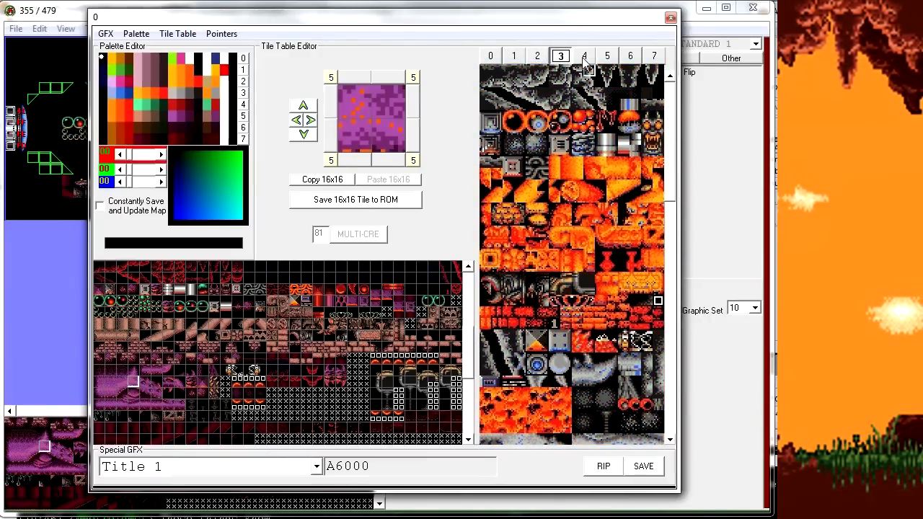
click(585, 58)
click(609, 61)
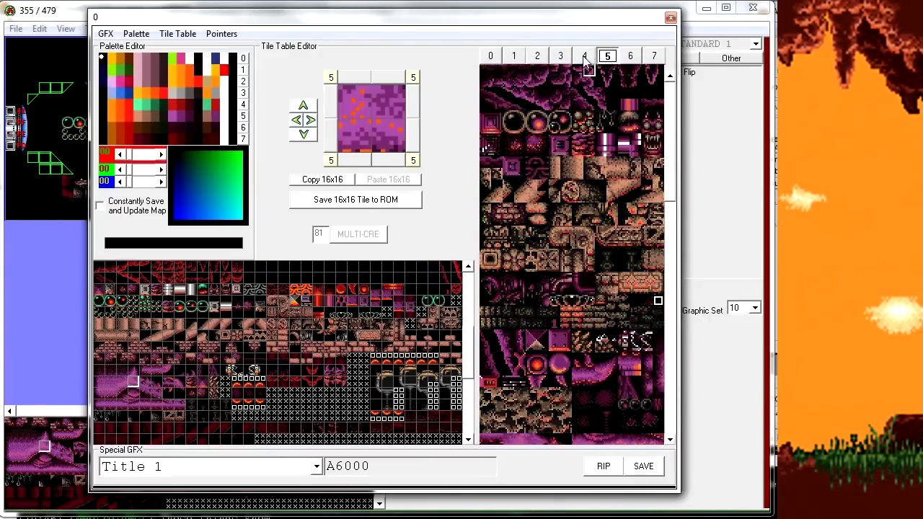
click(631, 59)
click(654, 59)
click(580, 56)
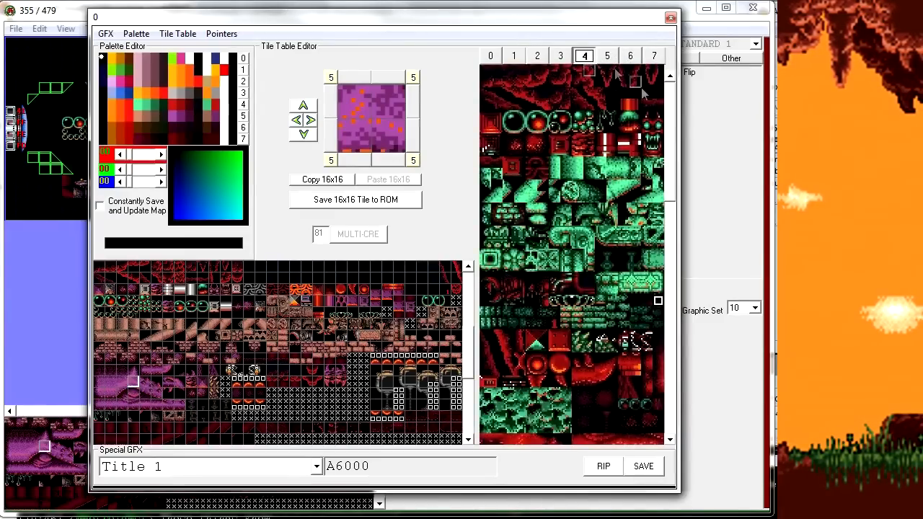
drag(668, 149, 686, 386)
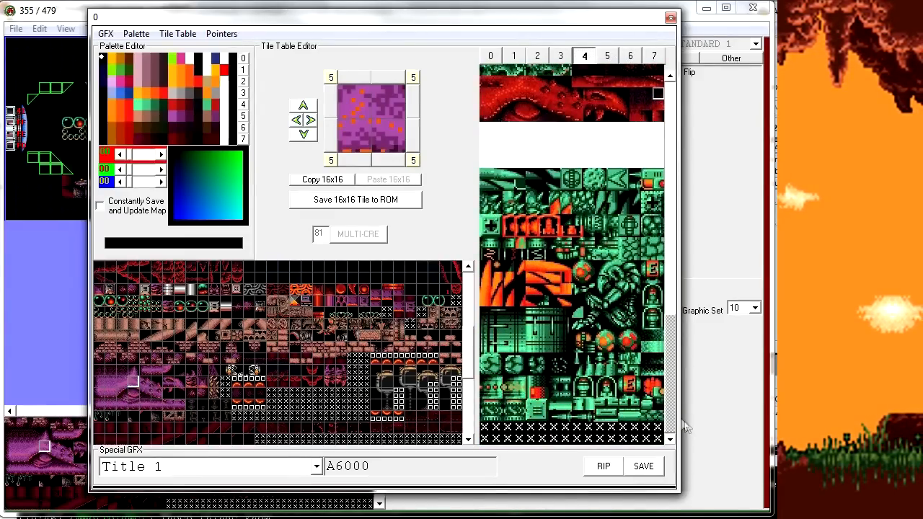
drag(678, 395, 660, 133)
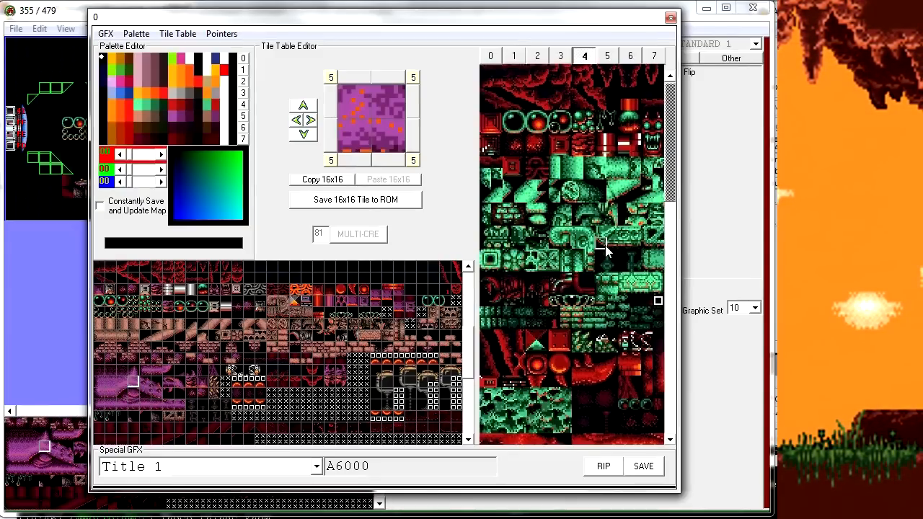
Step: On an empty 16x16 tile, place a palette 0 graphic in the lower-left and upper-right quarters, flipping the upper-right one vertically and horizontally
click(310, 405)
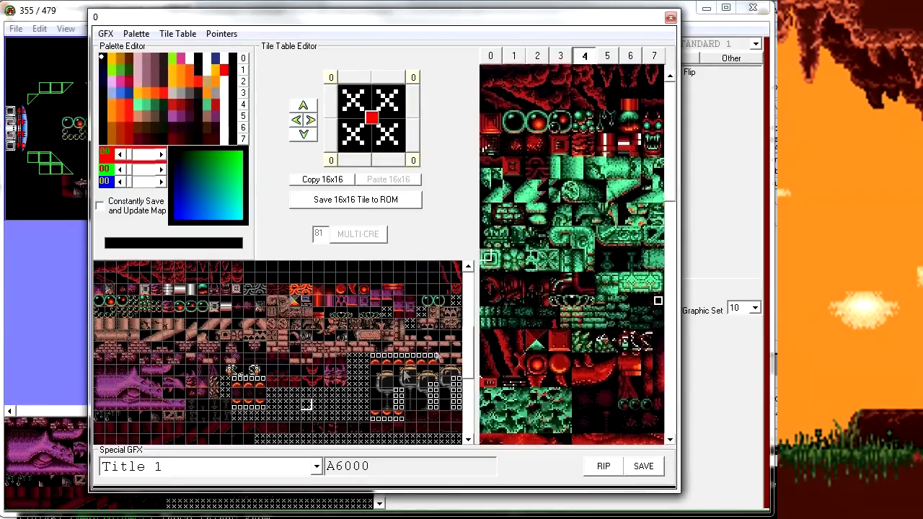
click(491, 56)
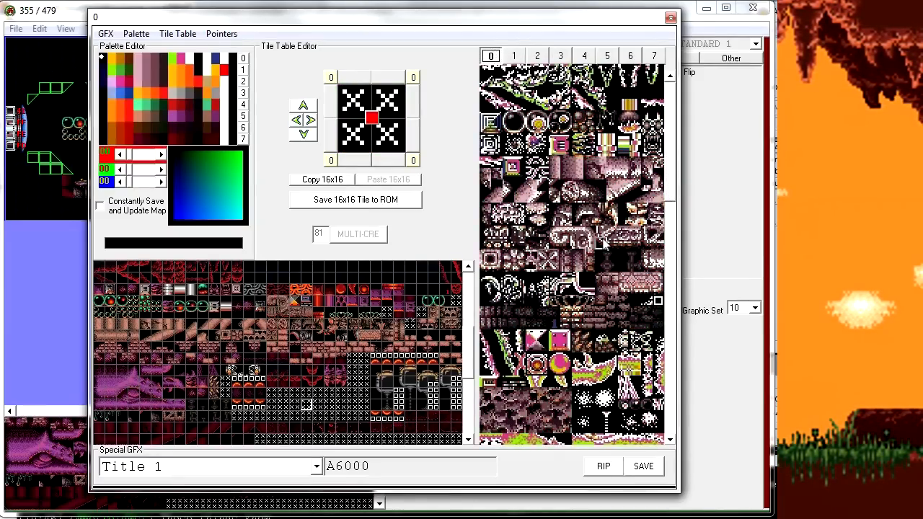
click(352, 146)
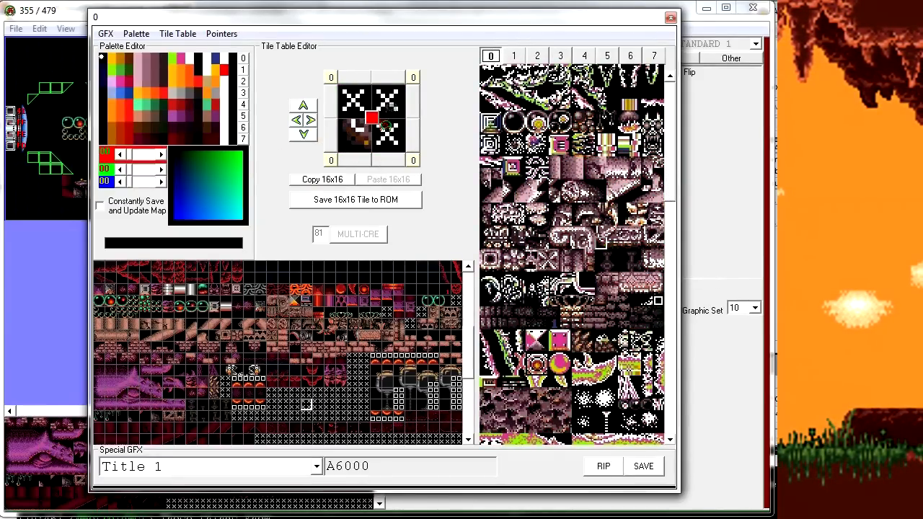
click(391, 106)
click(414, 102)
click(389, 77)
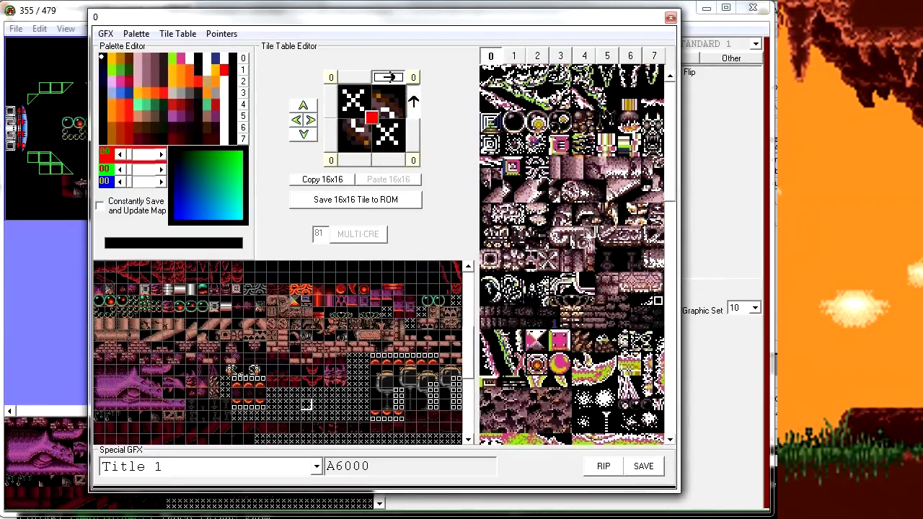
Step: Fill the upper-left quarter with the piece flipped vertically and the lower-right with it flipped horizontally, and save the 16x16 tile to ROM
click(343, 108)
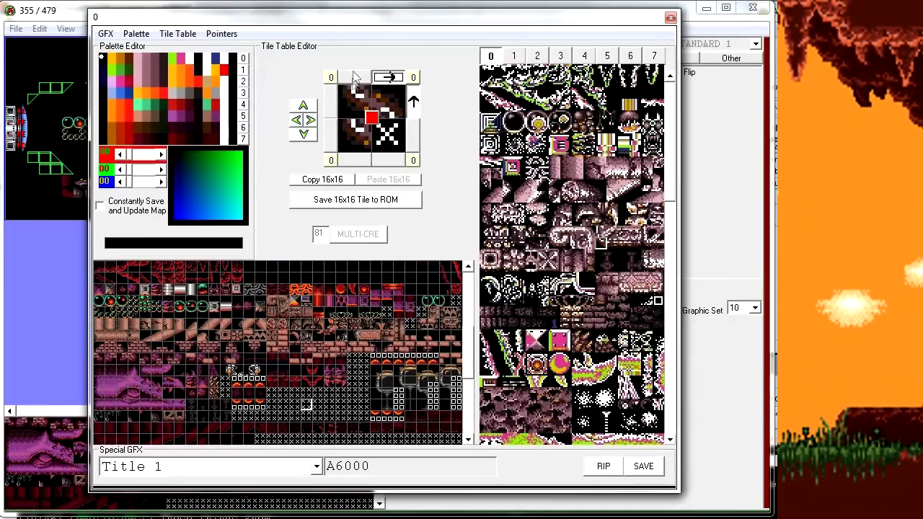
click(331, 102)
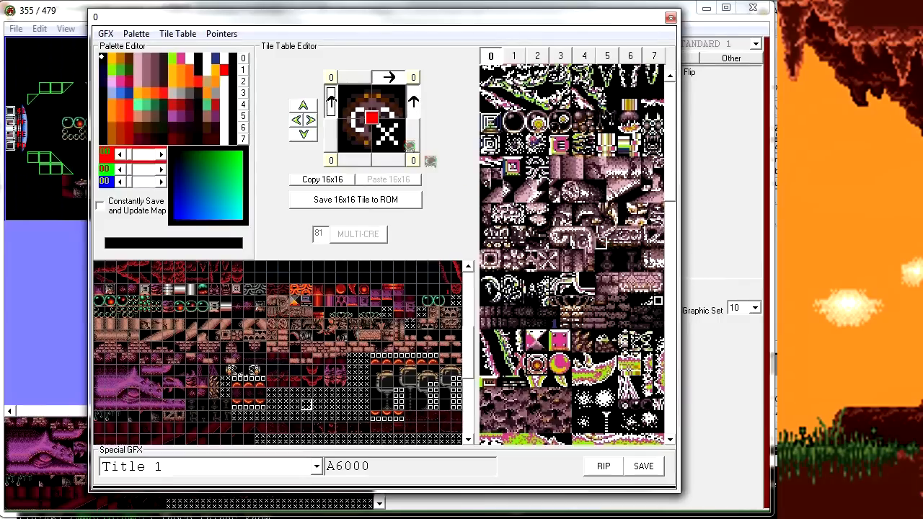
click(393, 143)
click(388, 162)
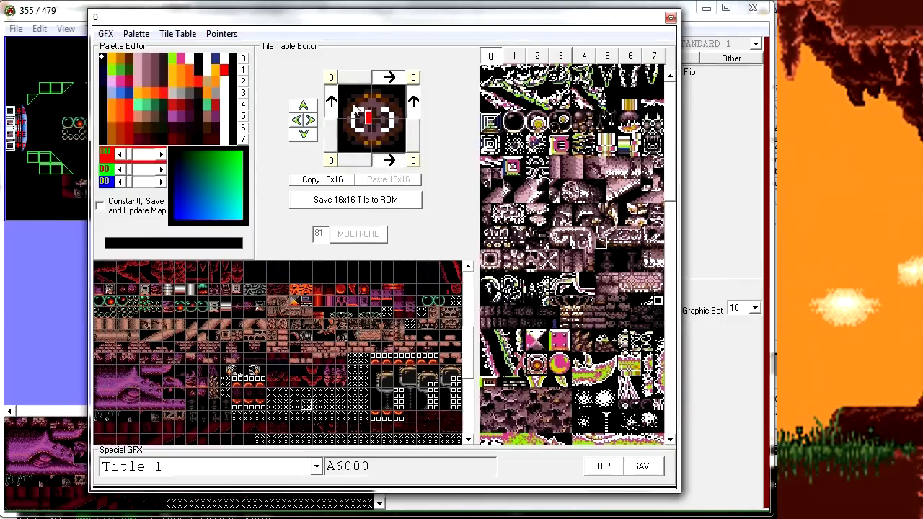
click(399, 201)
click(318, 407)
click(308, 407)
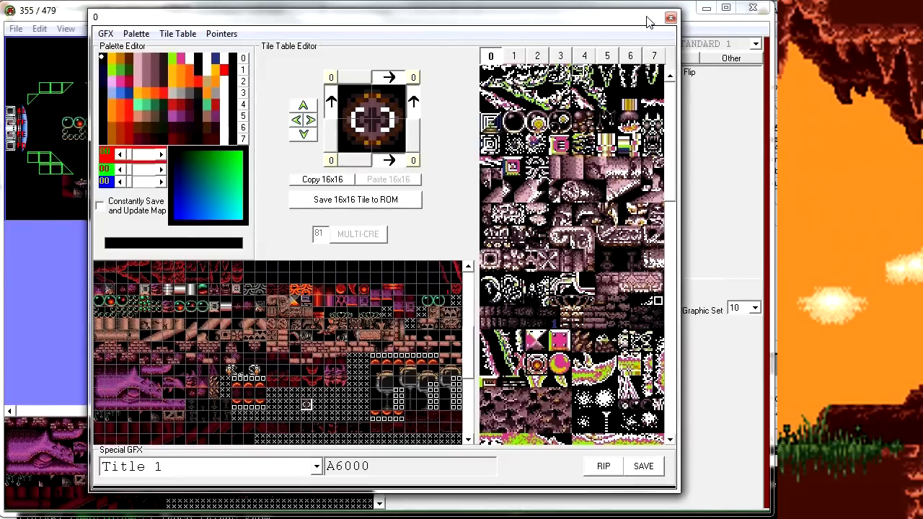
Step: Examine the 8x8 graphics sheet in palettes 1 to 7 and return it to palette 5
drag(671, 187, 671, 124)
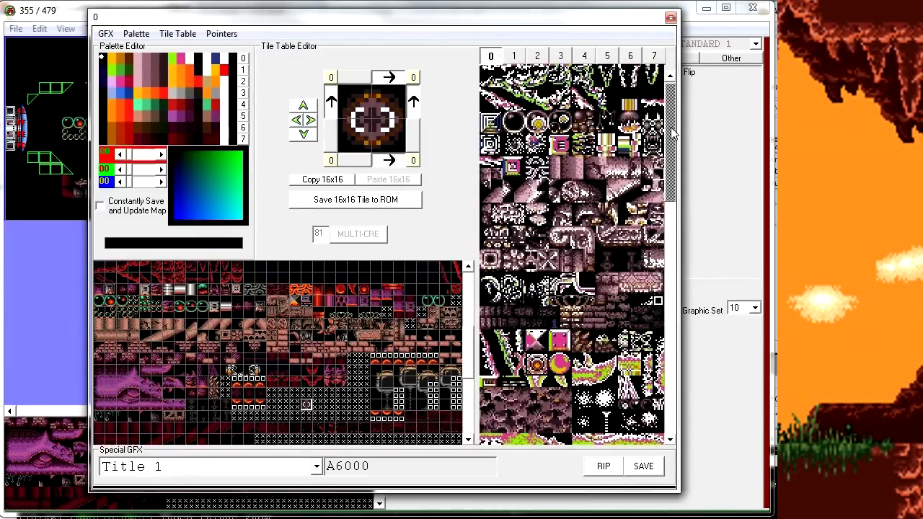
drag(672, 132, 692, 113)
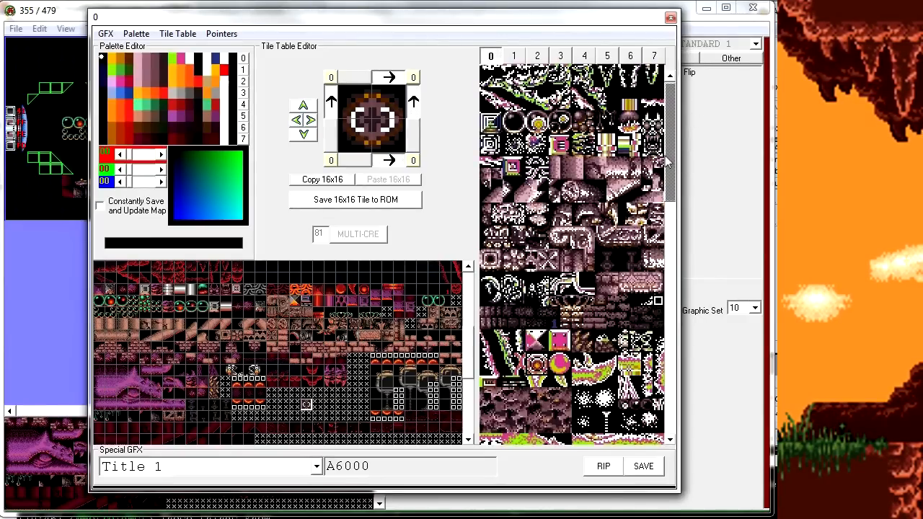
drag(671, 157, 685, 96)
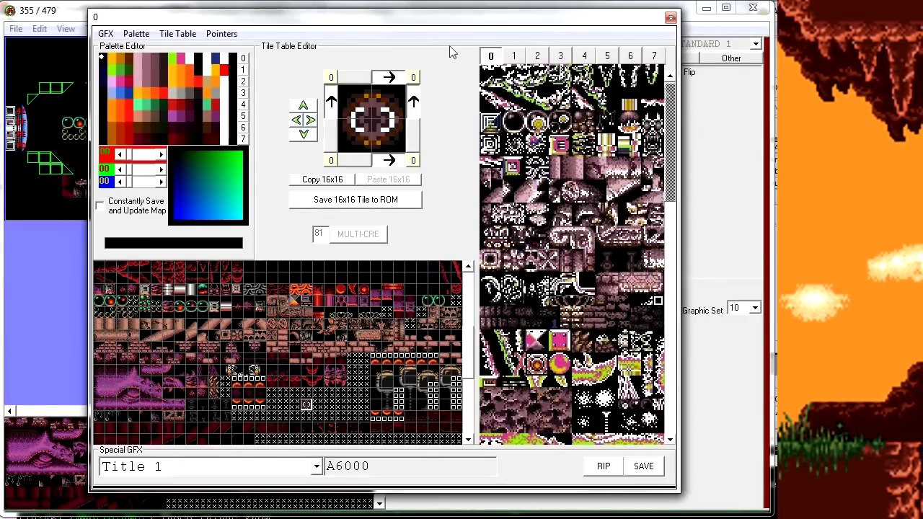
click(513, 55)
click(537, 56)
click(560, 55)
click(584, 56)
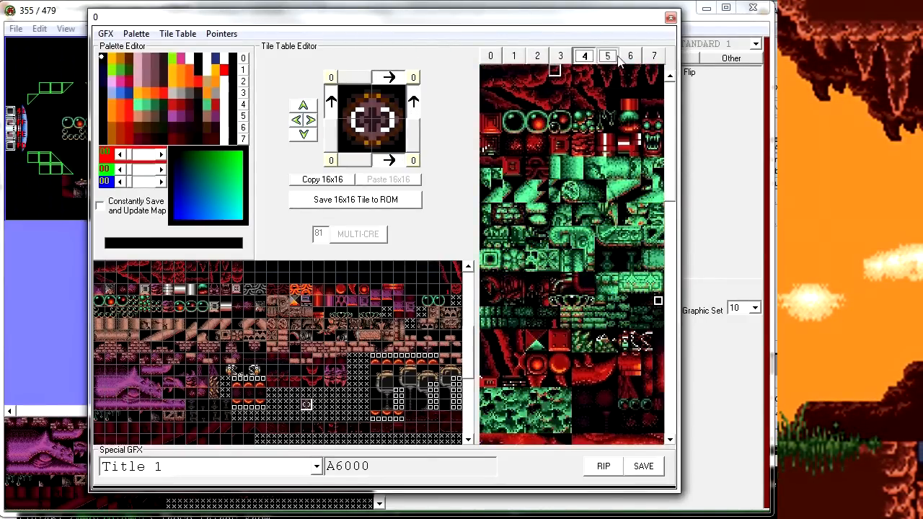
click(607, 56)
click(630, 56)
click(653, 56)
click(631, 56)
click(607, 56)
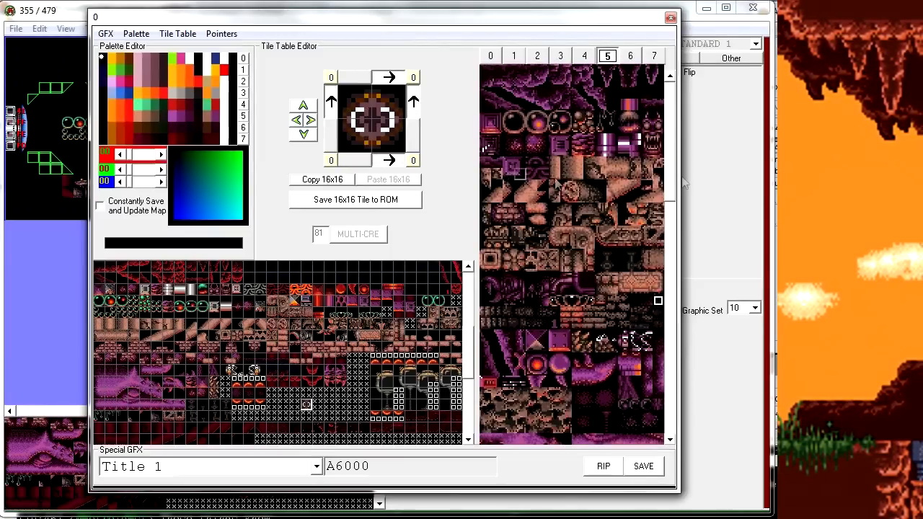
Step: Inspect the red rock tile near the start of the scenery tiles and compare the tile table with the 8x8 sheet
drag(471, 353, 482, 304)
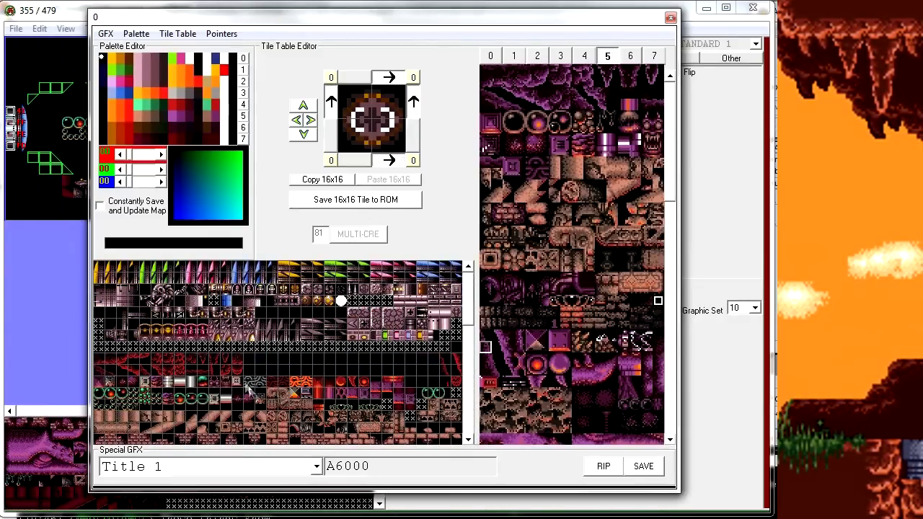
click(240, 369)
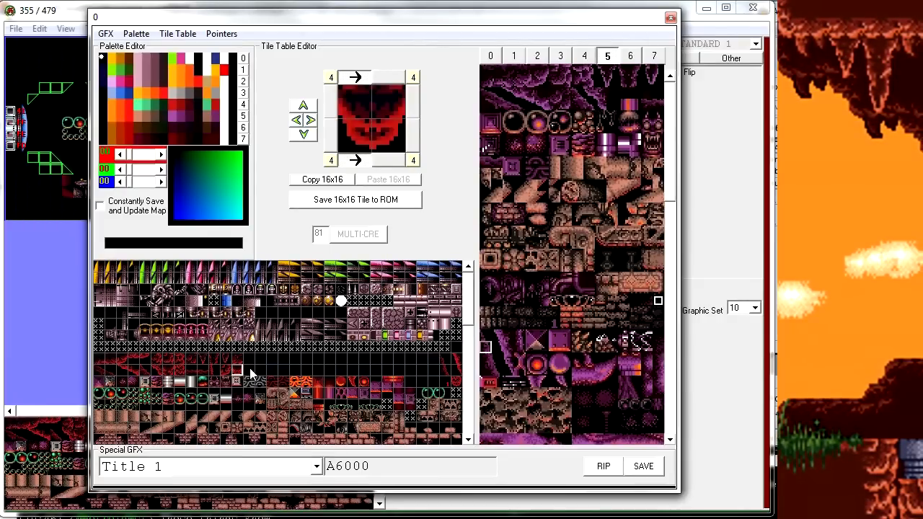
drag(474, 328, 472, 383)
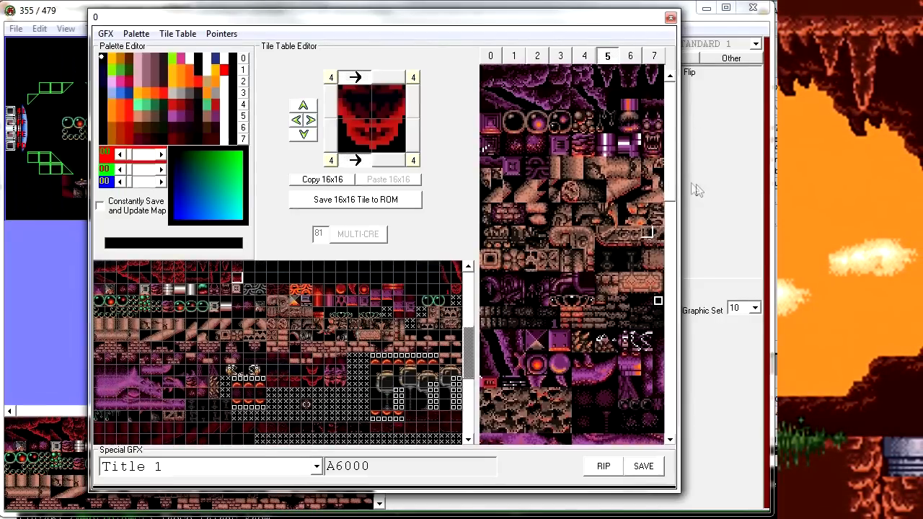
mouse_move(669, 185)
mouse_down()
mouse_move(678, 343)
mouse_move(668, 173)
mouse_up()
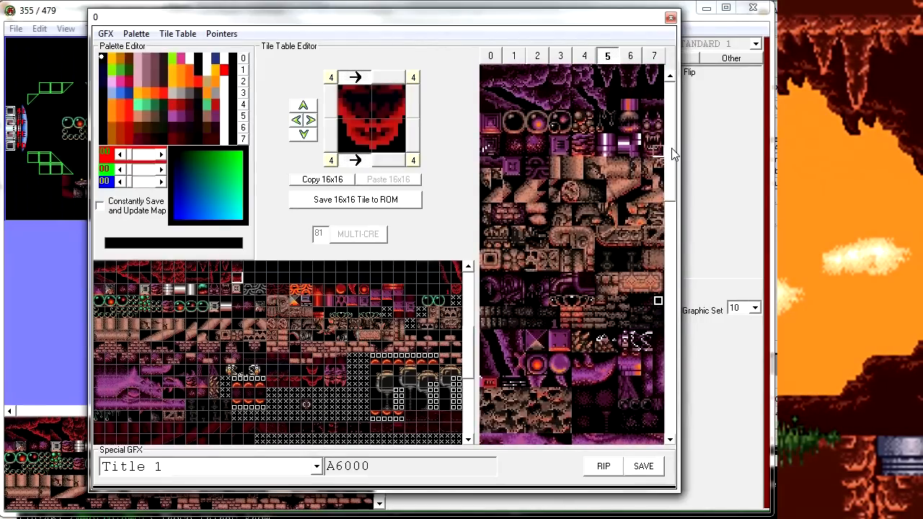
mouse_move(671, 150)
mouse_down()
mouse_move(677, 186)
mouse_move(671, 155)
mouse_up()
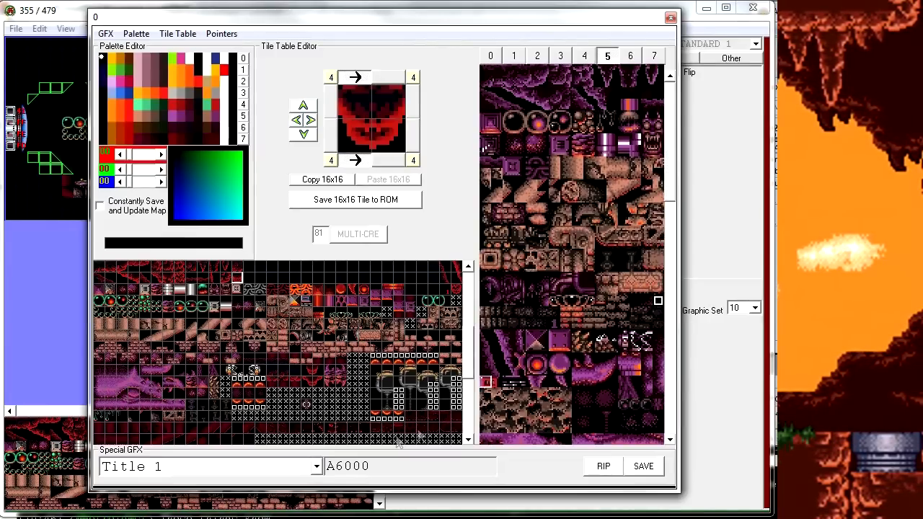
Step: Fill all four quarters of the empty tile beside the newly built one with the matching 8x8 pieces of the ring graphic
drag(468, 350, 468, 378)
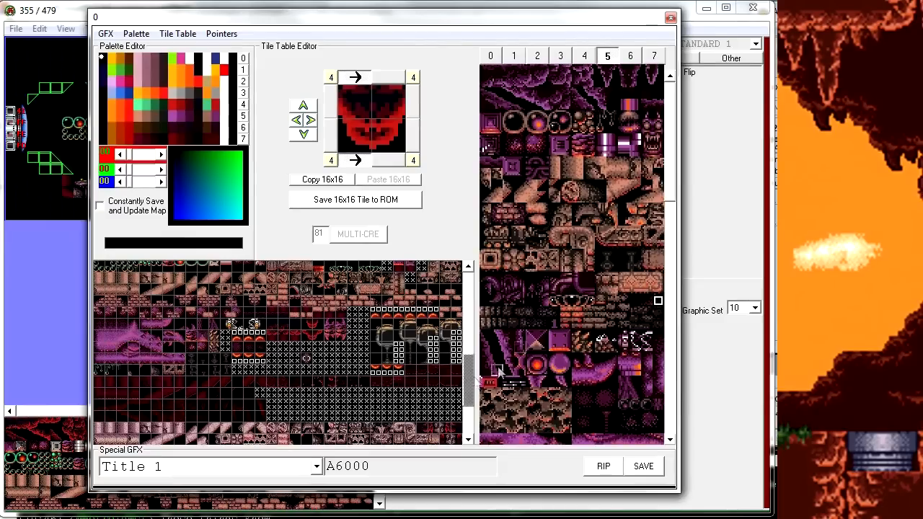
click(306, 360)
click(322, 364)
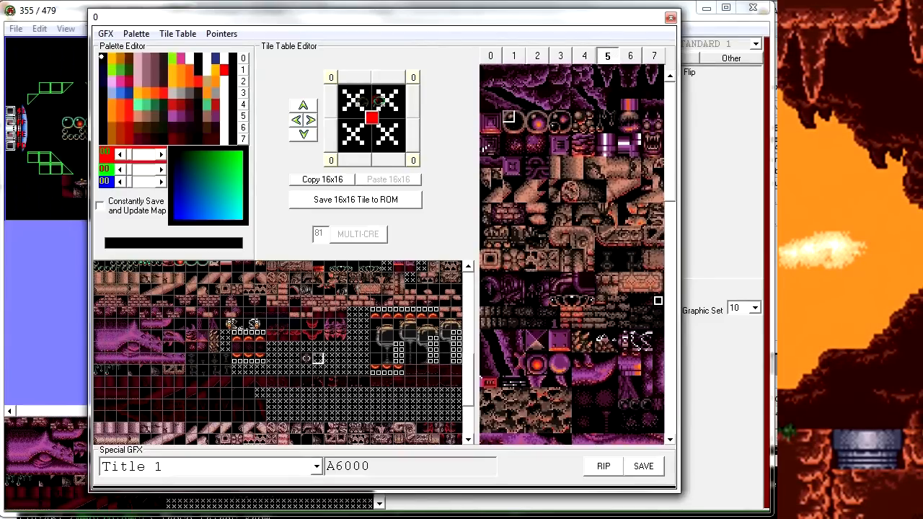
click(348, 106)
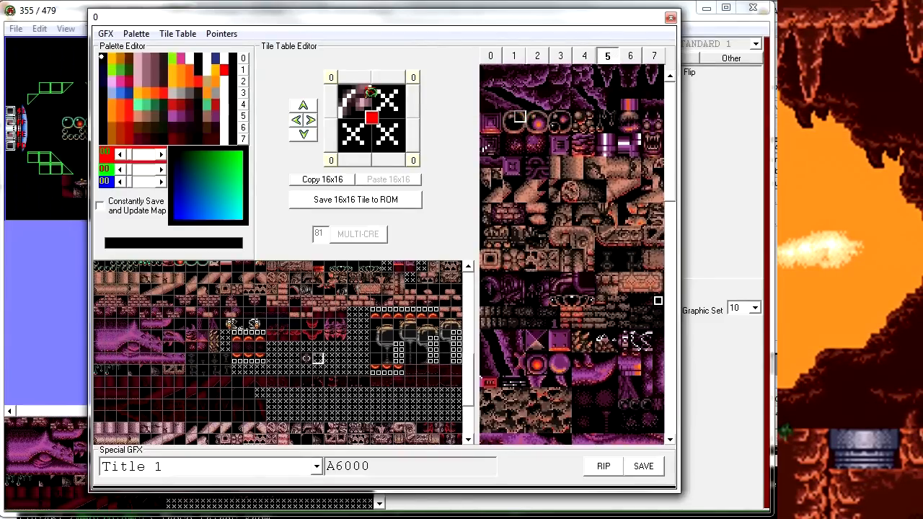
click(372, 93)
click(393, 140)
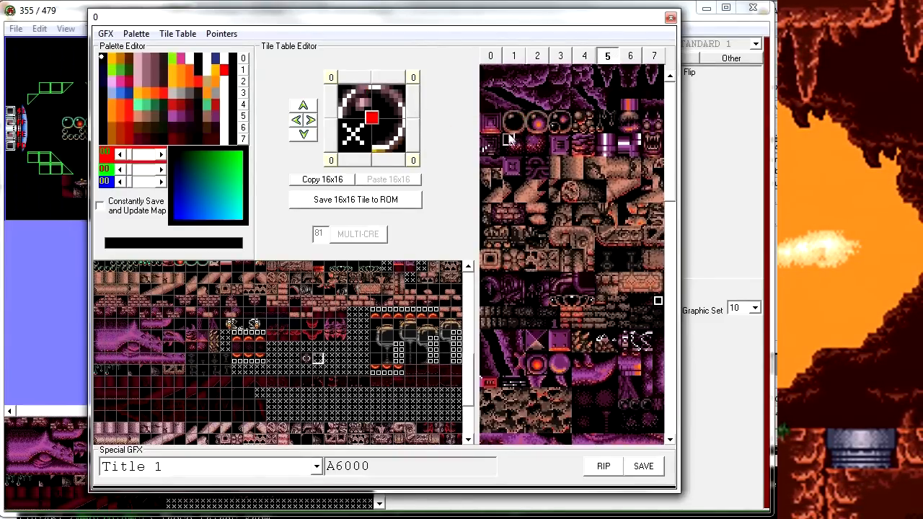
click(509, 127)
click(356, 137)
Step: Set all four quarters of the ring tile to palette 4
click(416, 161)
click(416, 161)
click(416, 161)
click(416, 161)
click(413, 78)
click(413, 77)
click(413, 77)
click(413, 77)
click(331, 77)
click(331, 77)
click(331, 77)
click(334, 80)
click(332, 160)
click(332, 160)
click(332, 160)
click(331, 161)
Step: Flip the two lower quarters horizontally and all four quarters vertically, save the 16x16 tile to ROM, and reselect it in the tile table
click(360, 160)
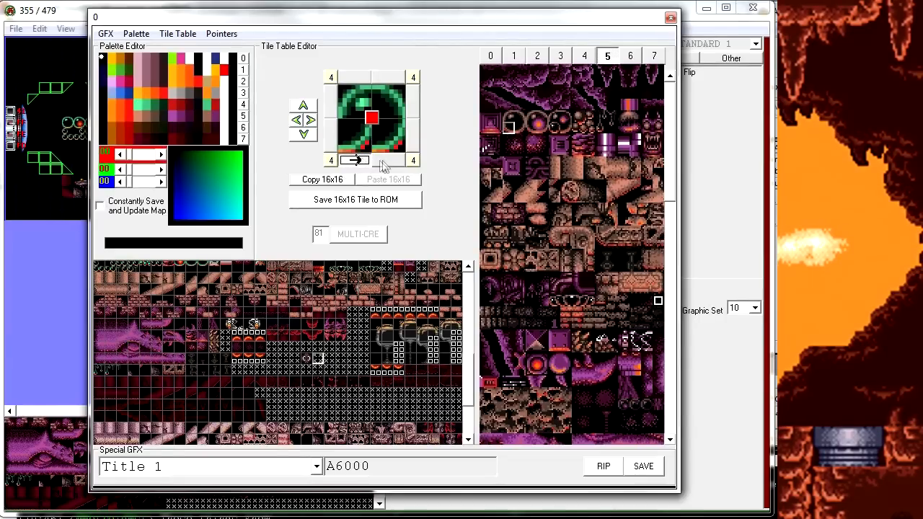
click(390, 160)
click(413, 101)
click(331, 101)
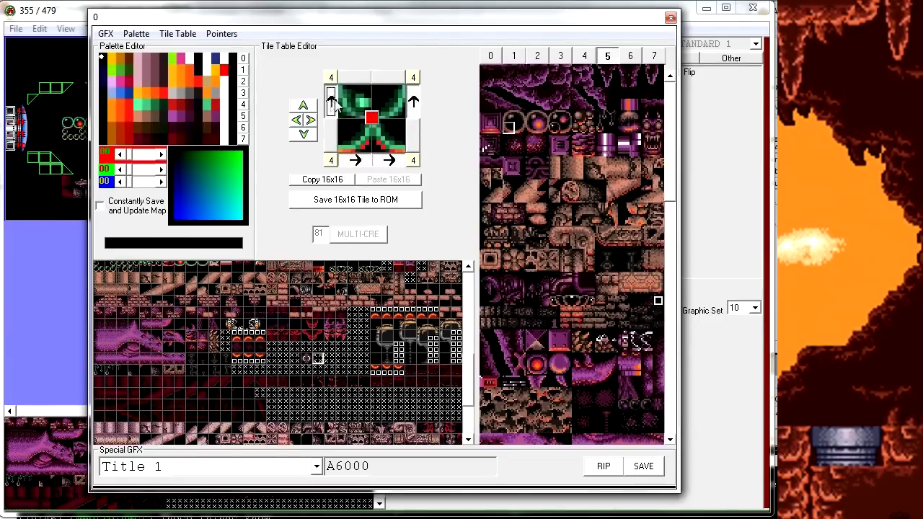
click(413, 134)
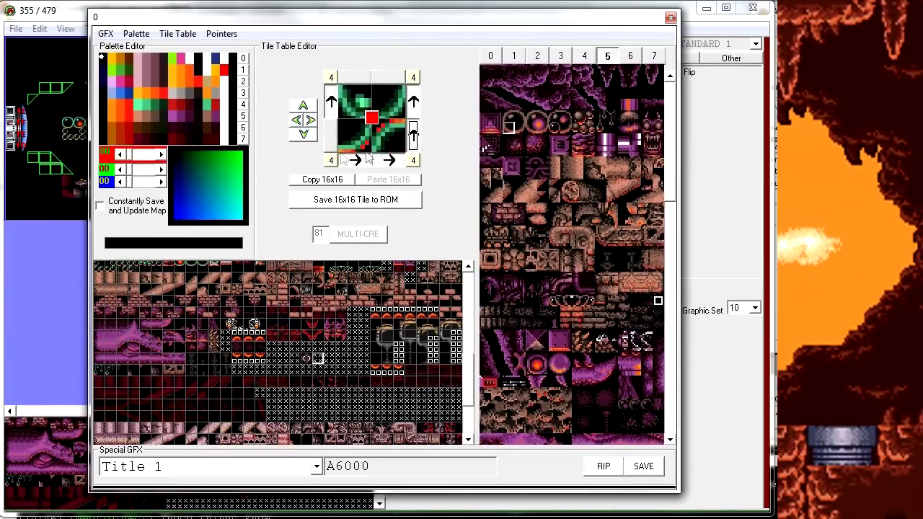
click(331, 134)
click(375, 202)
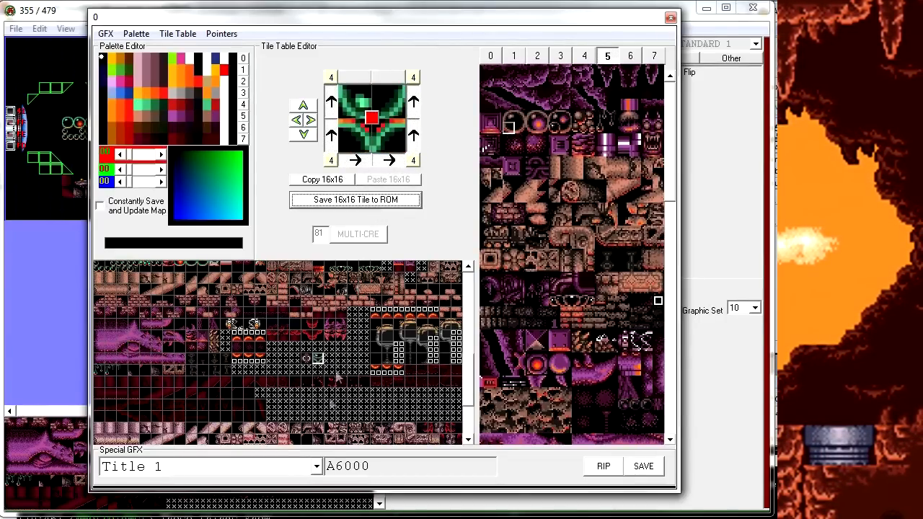
click(322, 366)
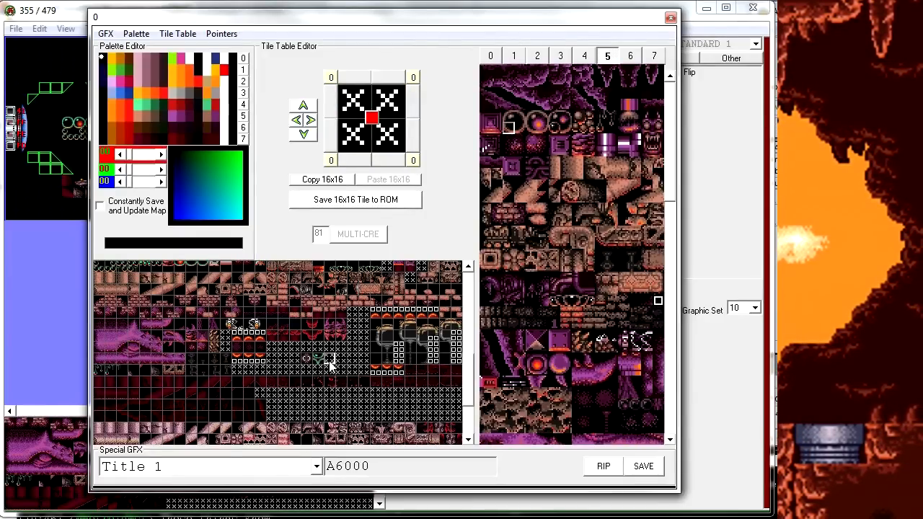
click(324, 362)
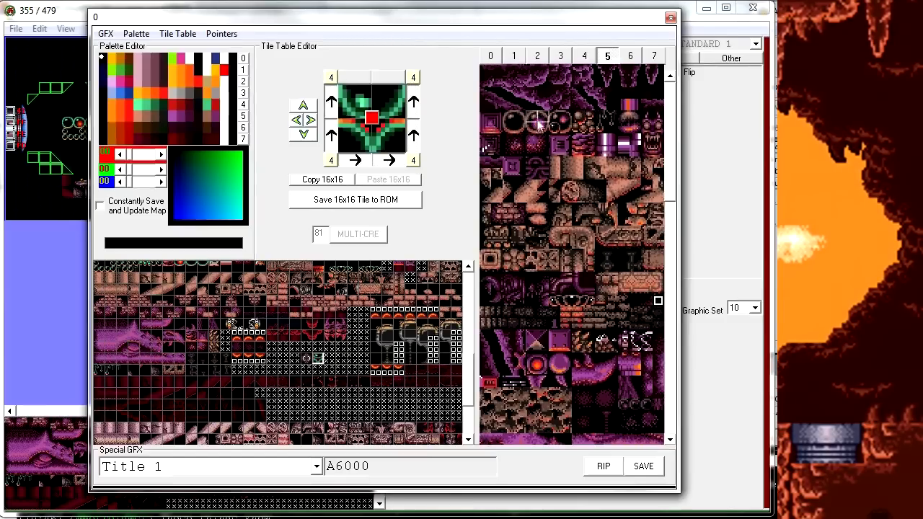
Step: Replace the lower-right quarter with a piece of the block graphic beside the ring and clear the flips from all four quarters
click(393, 134)
click(489, 115)
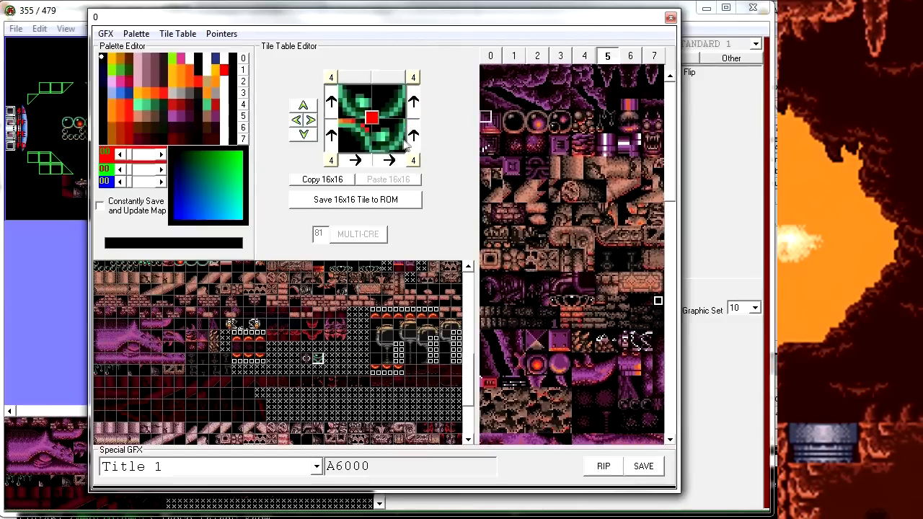
click(410, 139)
click(412, 111)
click(390, 160)
click(356, 160)
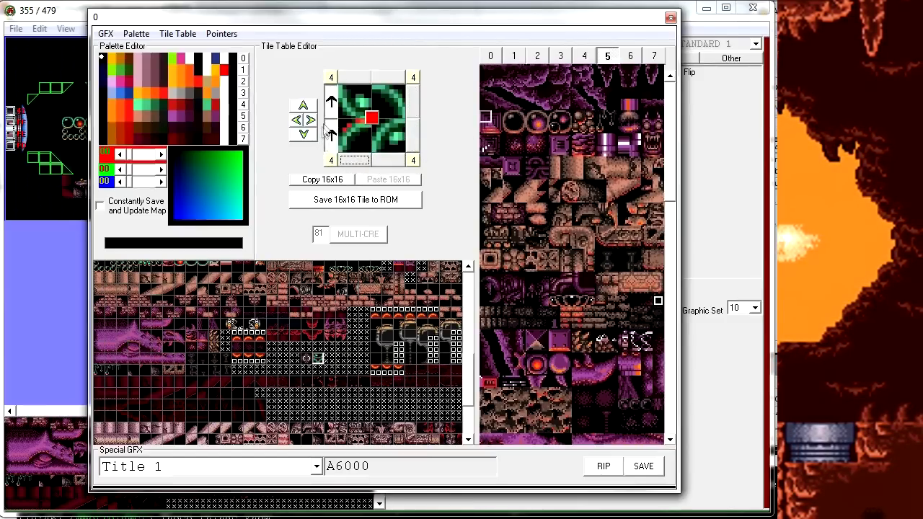
click(330, 133)
click(329, 109)
Step: Put the ring's upper-right piece in the lower-left quarter, its lower pieces in the two upper quarters, and save the tile to ROM
click(518, 118)
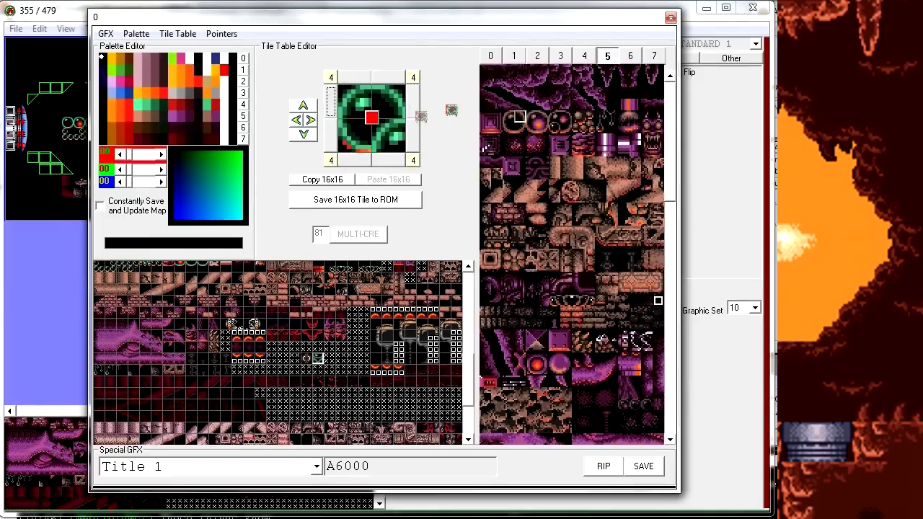
drag(367, 136, 367, 136)
drag(518, 130, 398, 113)
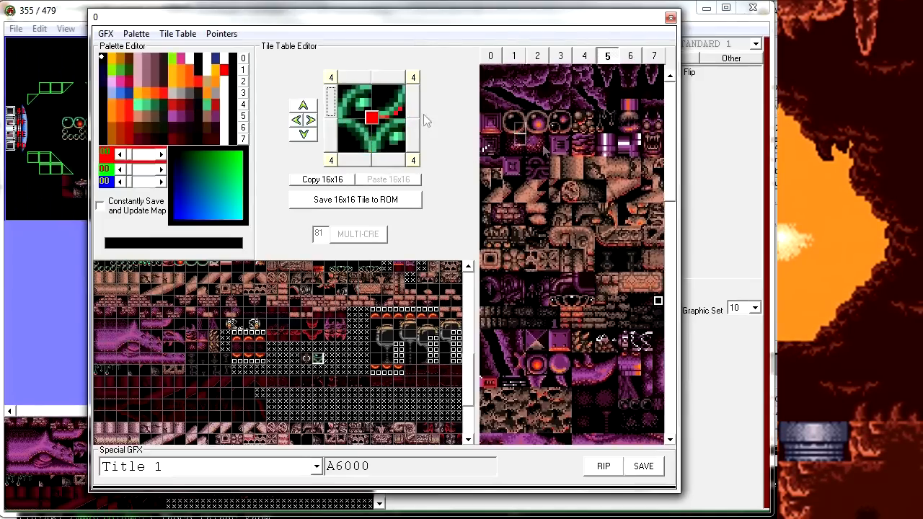
drag(509, 127, 350, 105)
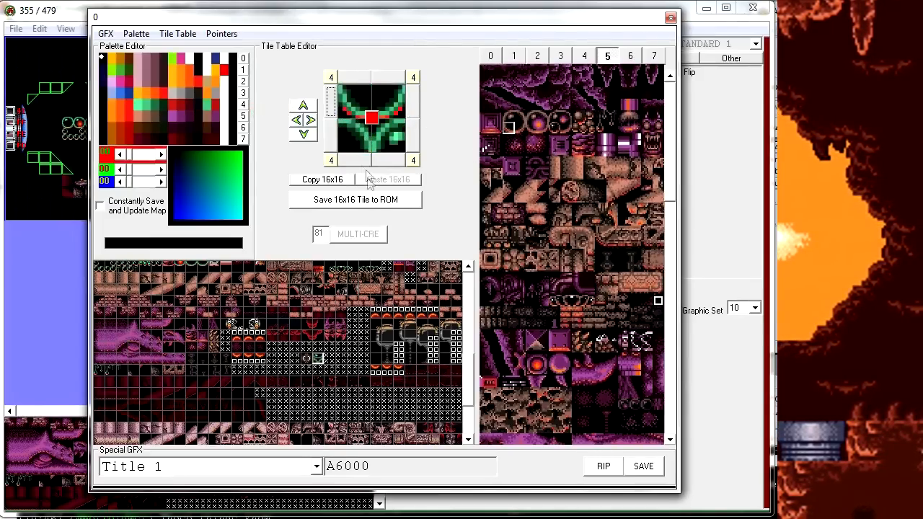
click(382, 204)
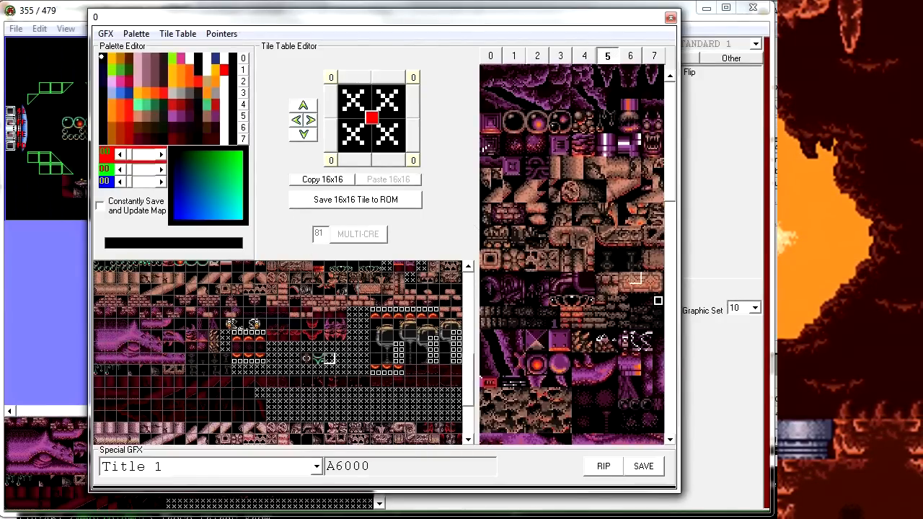
Step: Examine the 8x8 graphics sheet through to its end and the upper rows of the tile table
drag(670, 182, 667, 434)
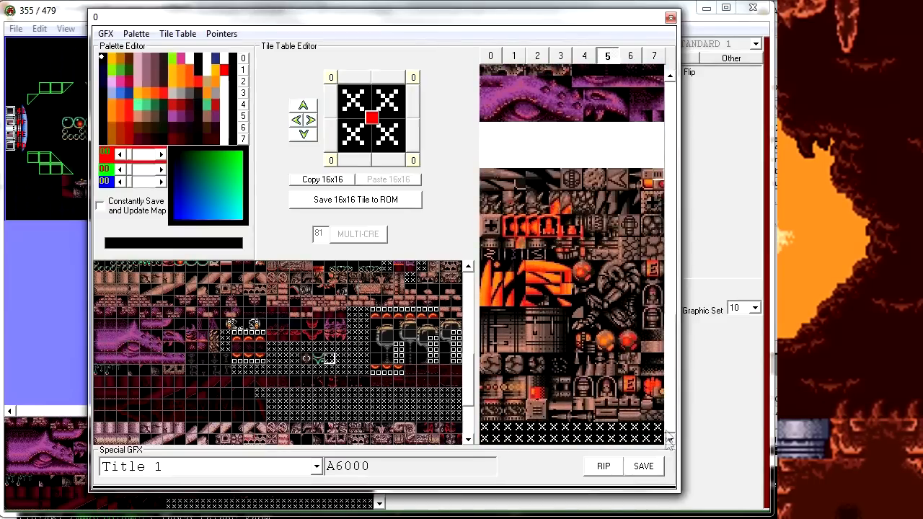
mouse_move(672, 372)
mouse_down()
mouse_move(672, 362)
mouse_move(672, 372)
mouse_up()
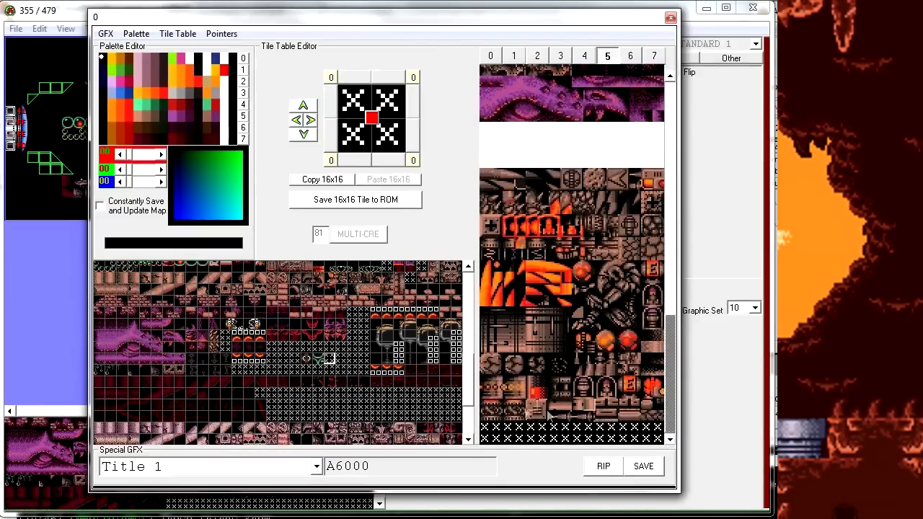
drag(468, 399, 465, 296)
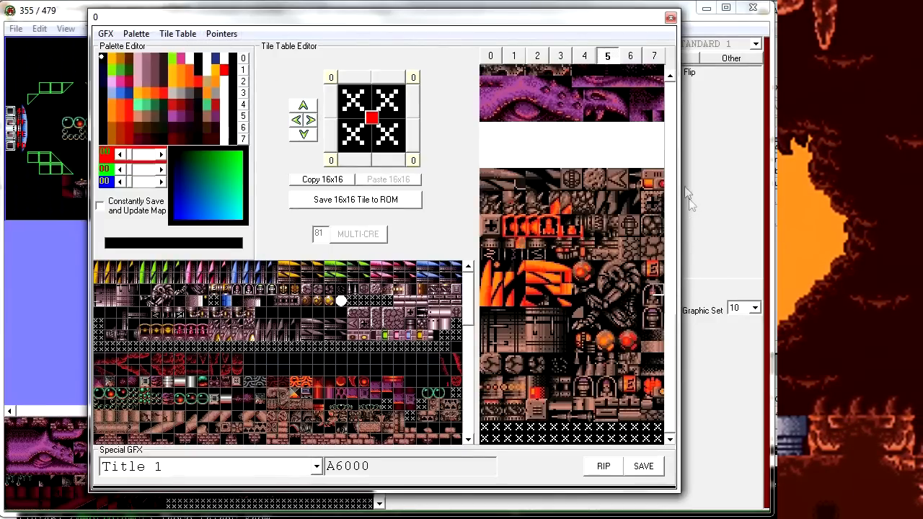
click(670, 137)
click(673, 120)
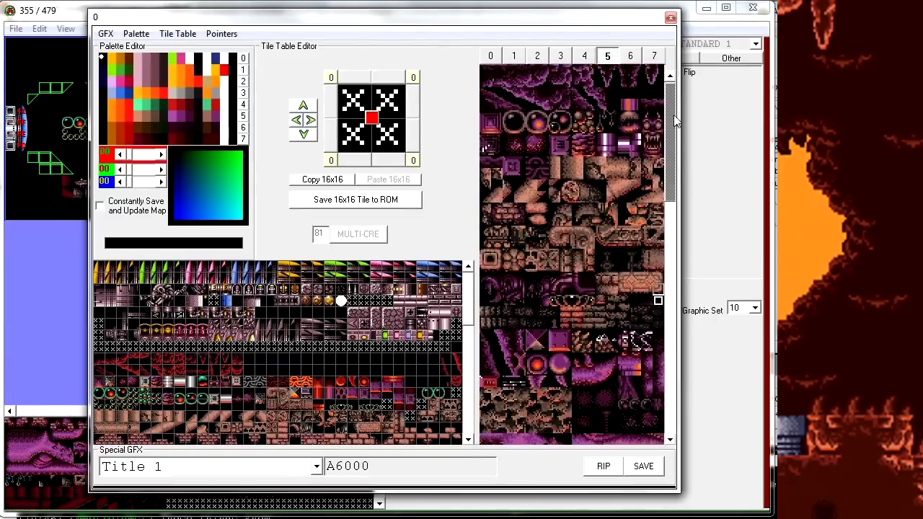
Step: Review the available pointer, palette and tile table export and import commands alongside the tile table
click(231, 34)
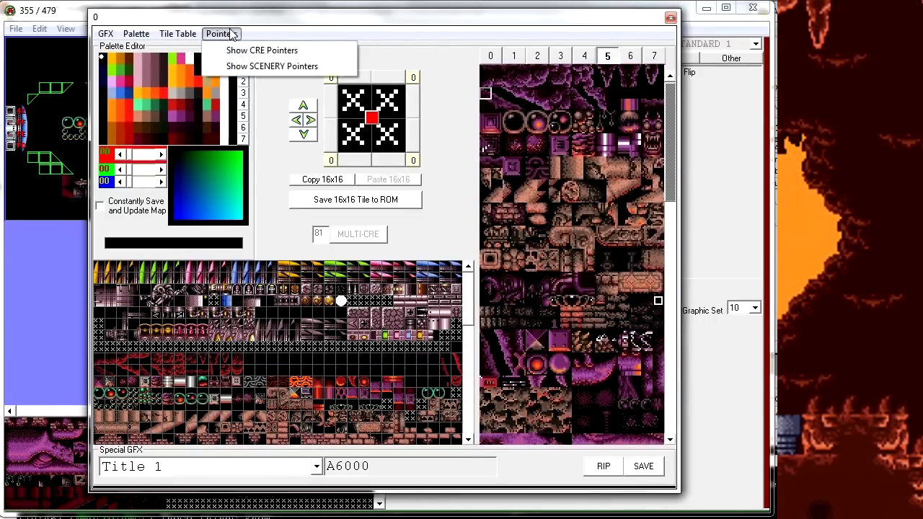
mouse_move(179, 39)
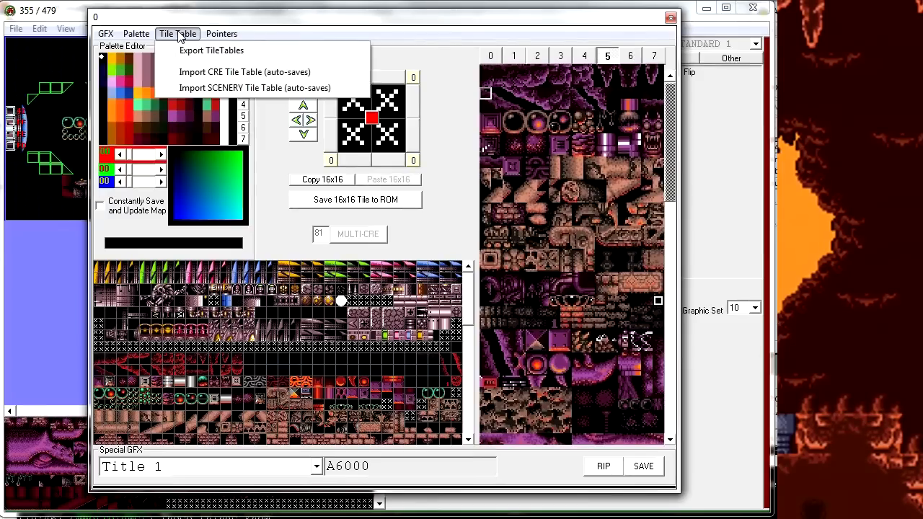
click(179, 36)
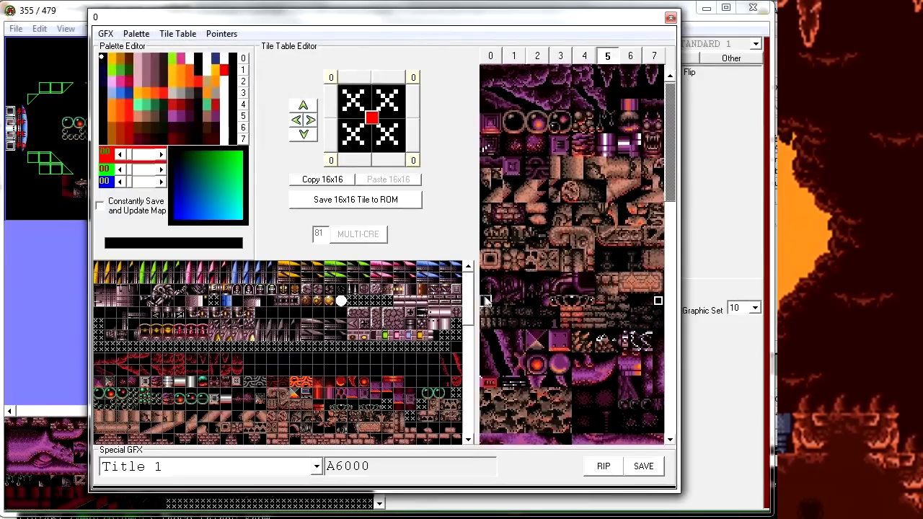
drag(472, 303, 472, 352)
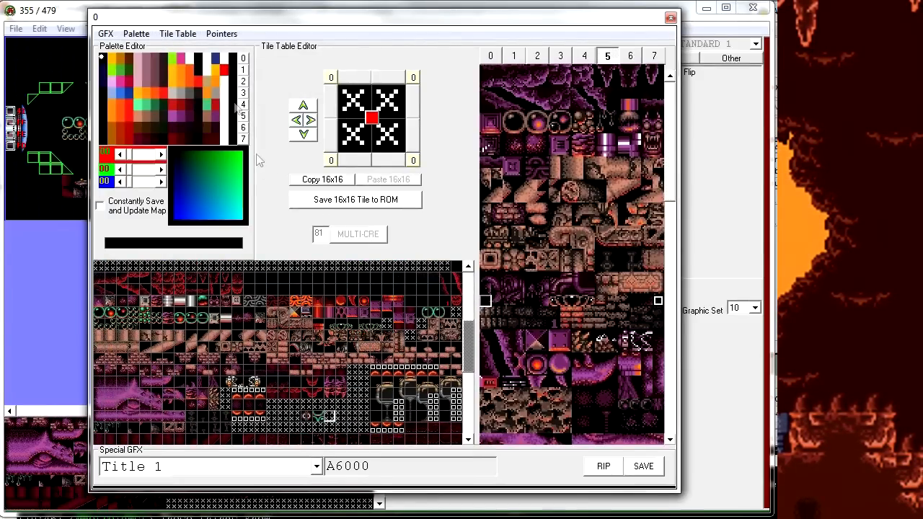
click(140, 36)
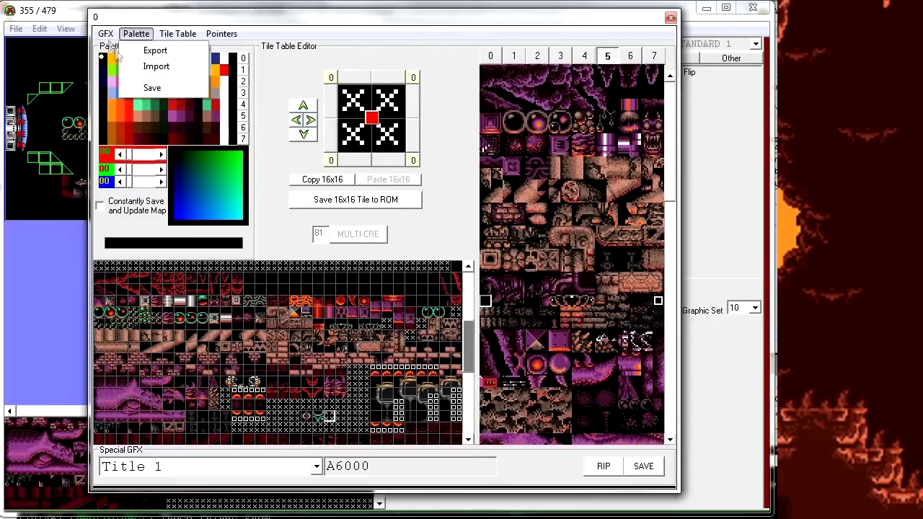
mouse_move(108, 34)
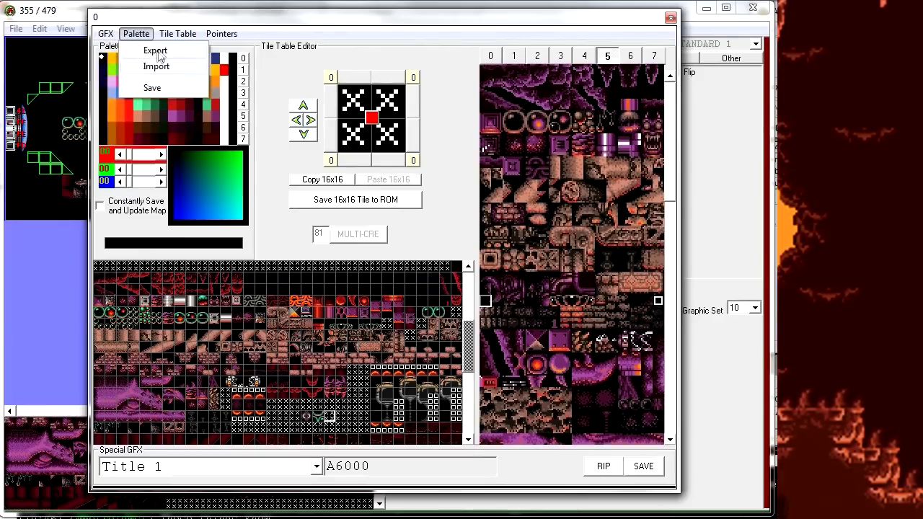
mouse_move(180, 40)
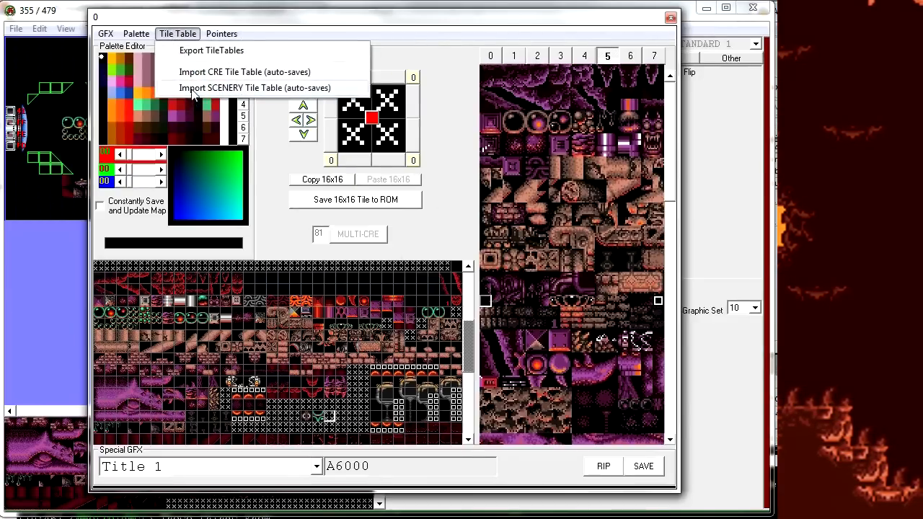
click(180, 33)
drag(470, 350, 462, 370)
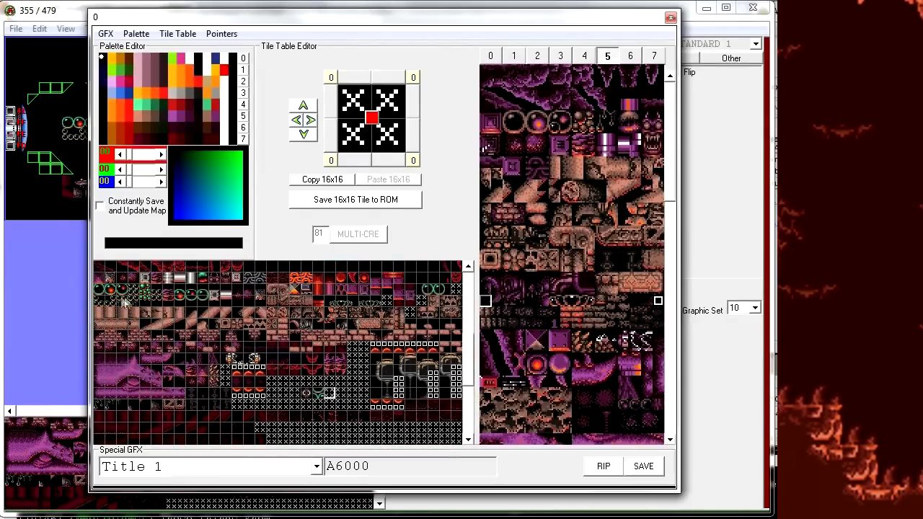
Step: Select the green-ringed orb tile in the tile table and review the CRE and SCENERY tile table import options
click(100, 291)
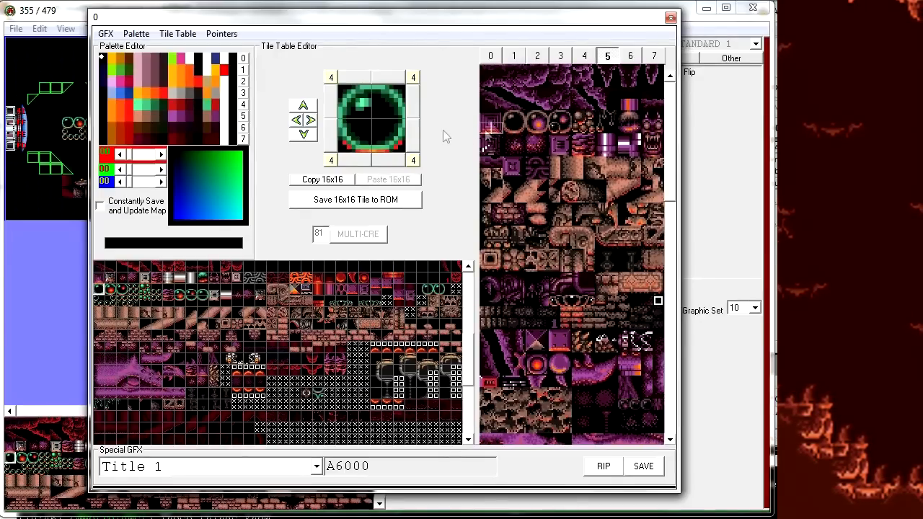
click(180, 34)
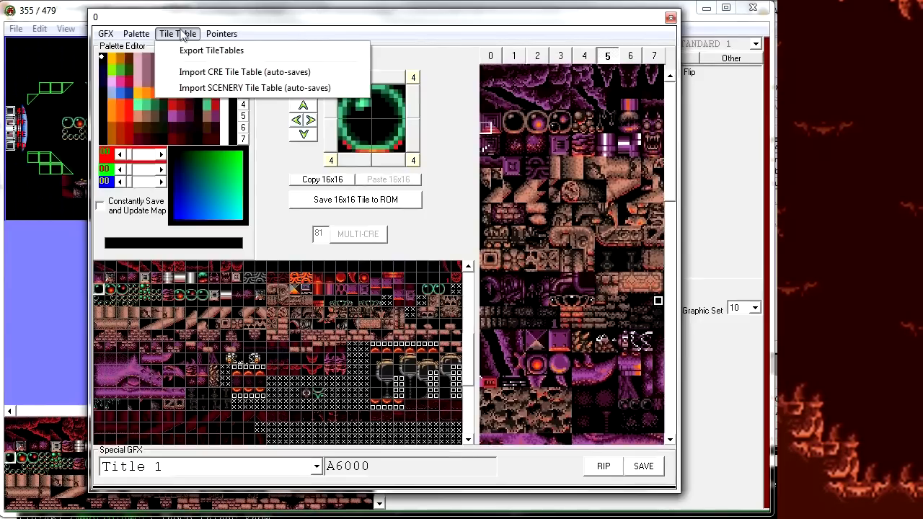
click(186, 71)
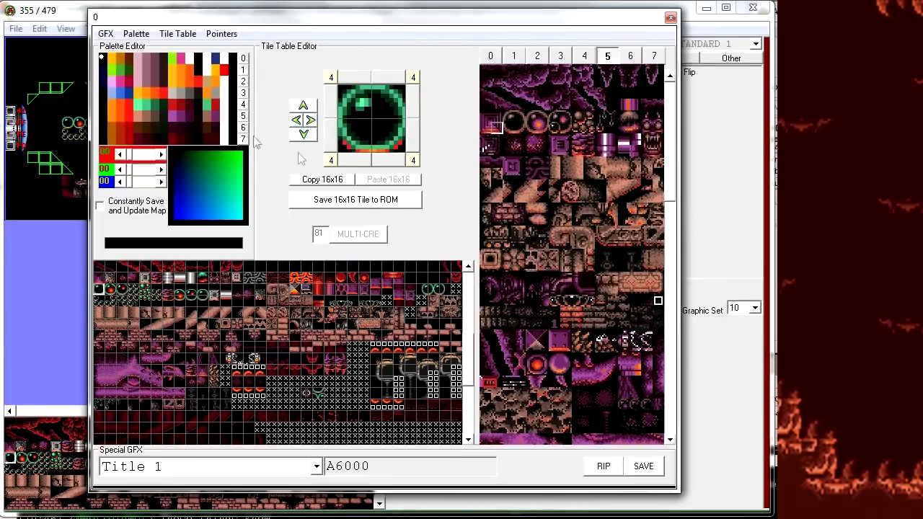
click(177, 36)
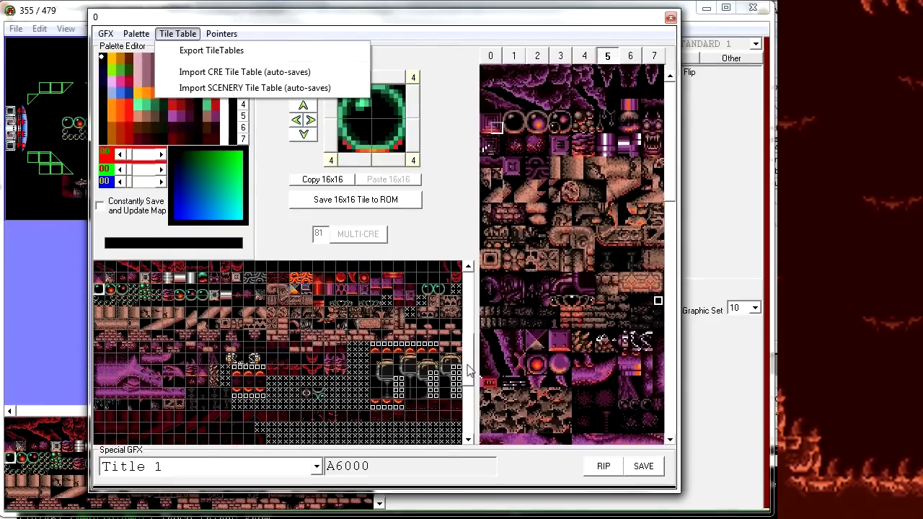
scroll(372, 404, down, 3)
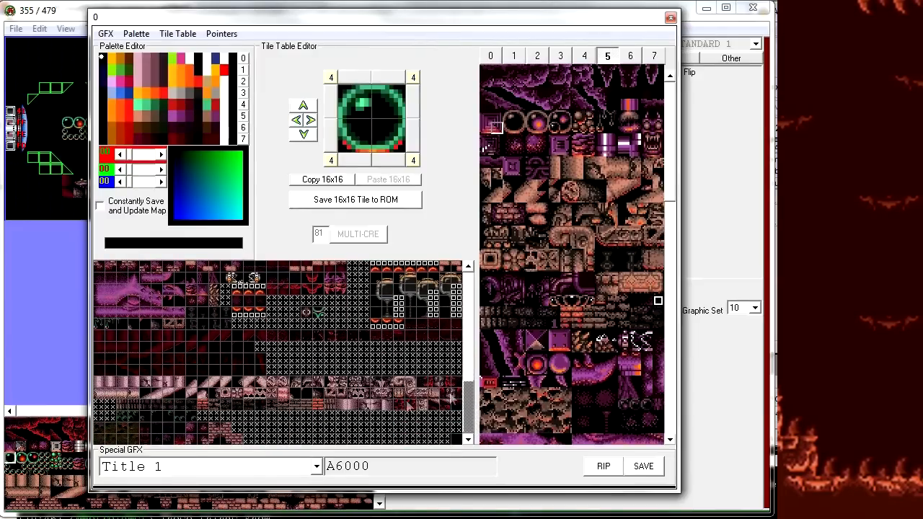
drag(467, 406, 473, 347)
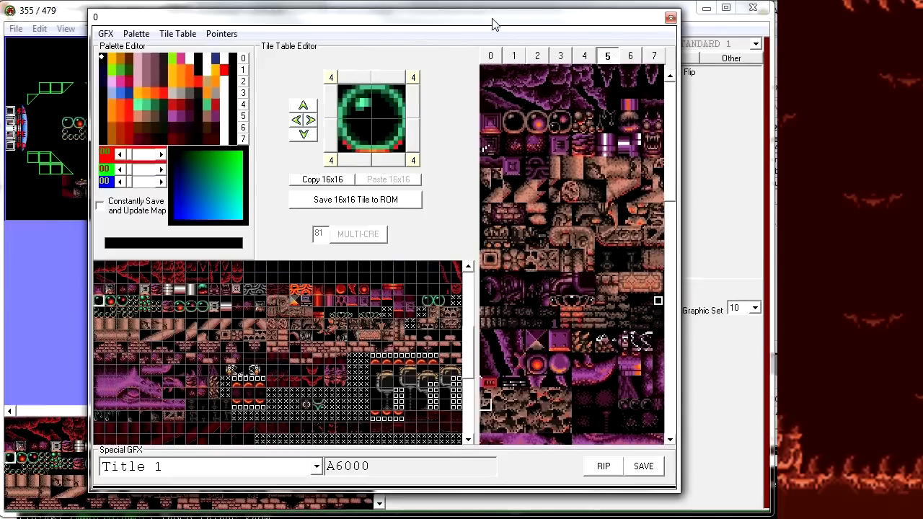
Step: Show the SCENERY pointers for the current graphics sheet, read their addresses and dismiss the pop-up
click(192, 33)
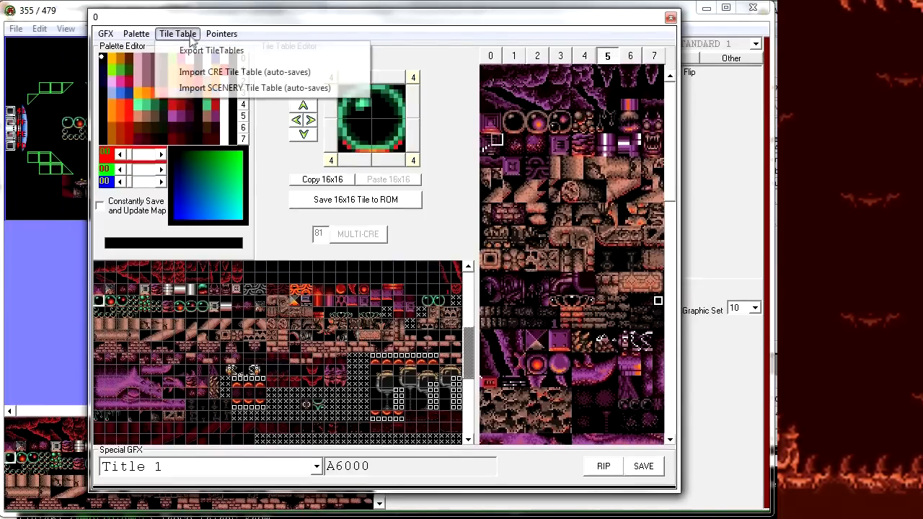
mouse_move(212, 37)
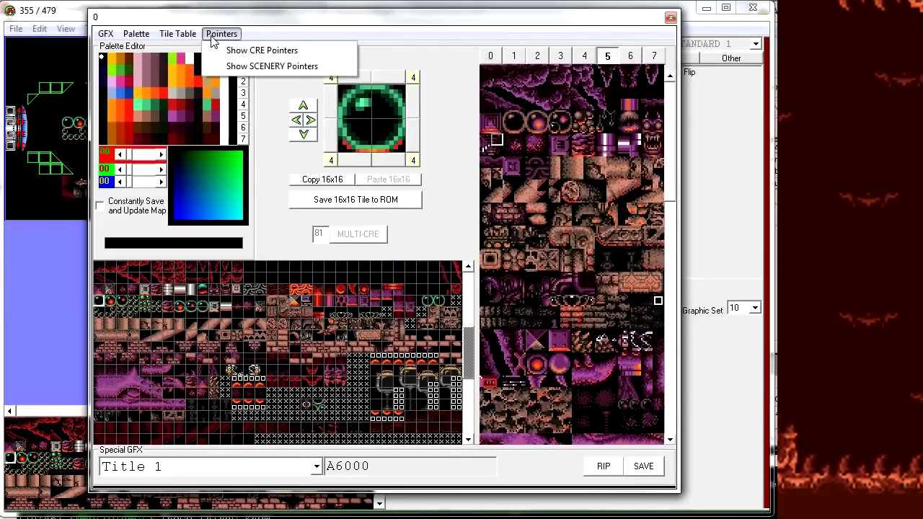
click(264, 67)
drag(681, 327, 238, 65)
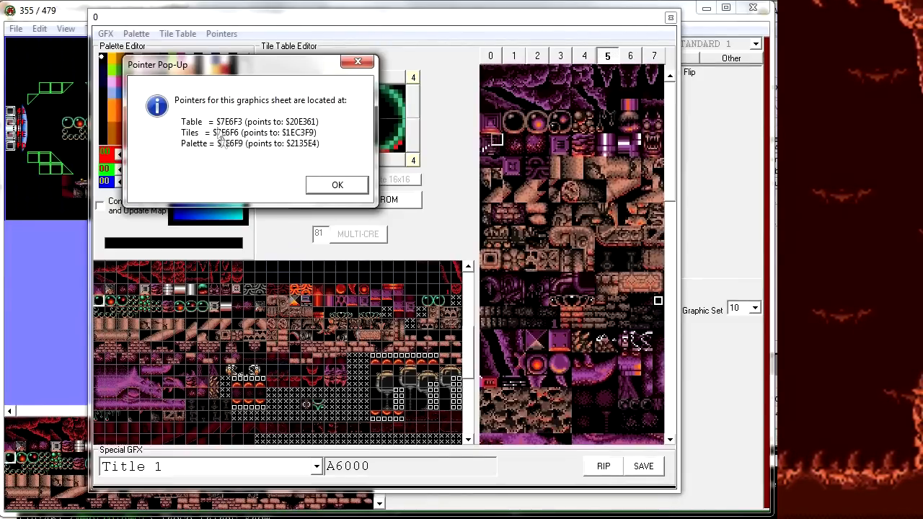
click(336, 185)
Step: Show the SCENERY pointers again, reread the table, tiles and palette addresses, and close the pop-up
click(221, 33)
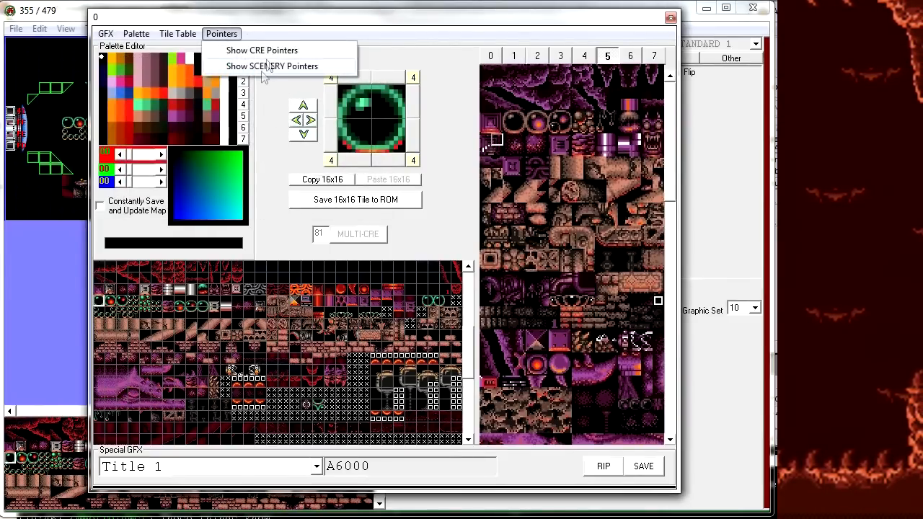
click(256, 66)
drag(611, 333, 352, 78)
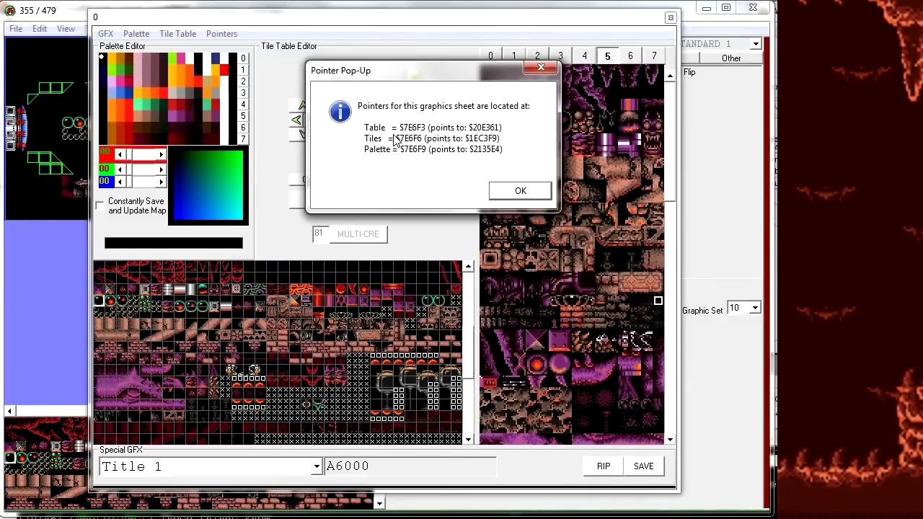
drag(455, 74, 417, 64)
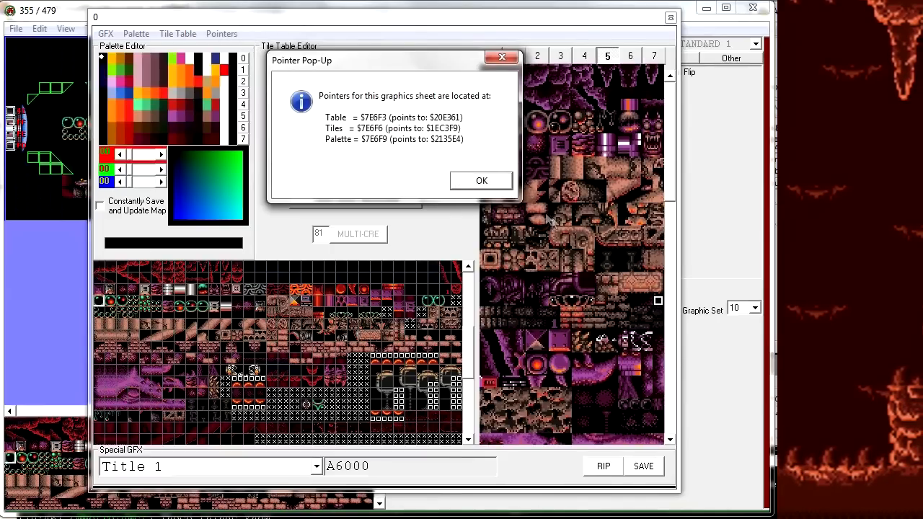
click(482, 181)
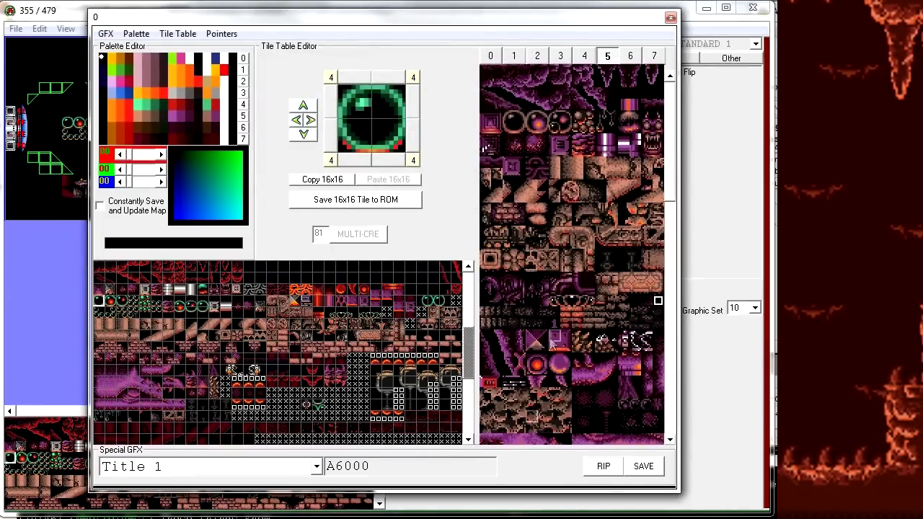
Step: Look through the list of special graphics without choosing a different entry
click(317, 466)
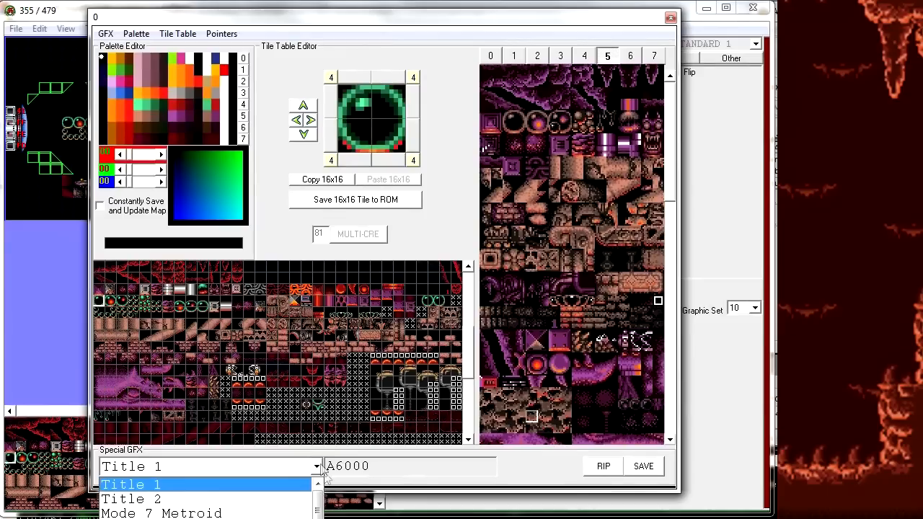
click(319, 467)
click(317, 468)
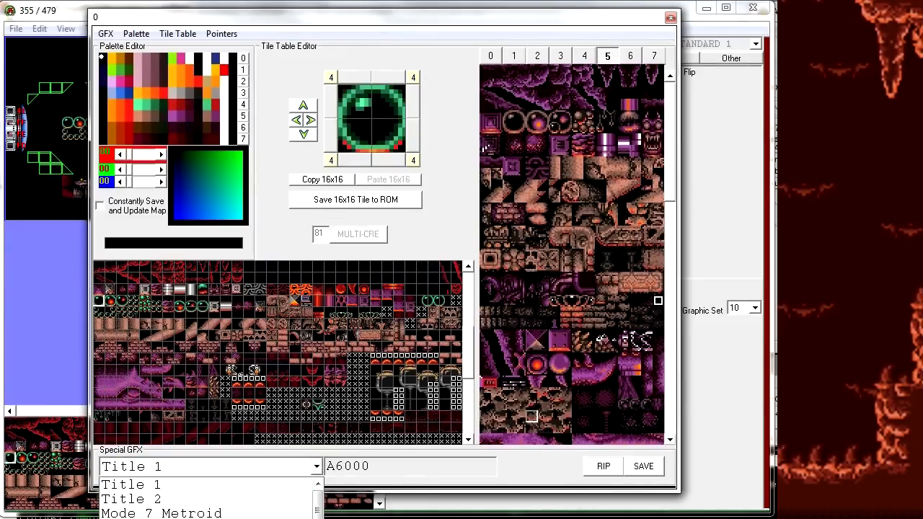
scroll(310, 513, down, 2)
scroll(310, 513, up, 2)
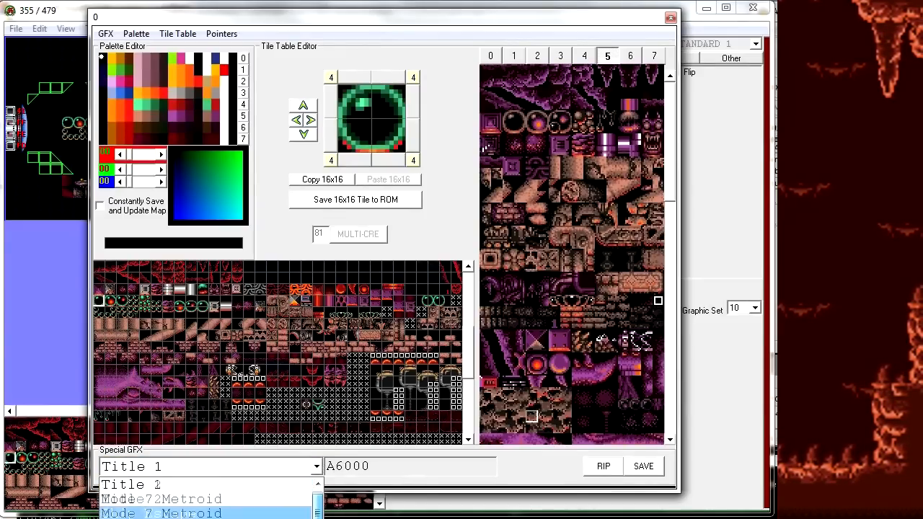
click(448, 471)
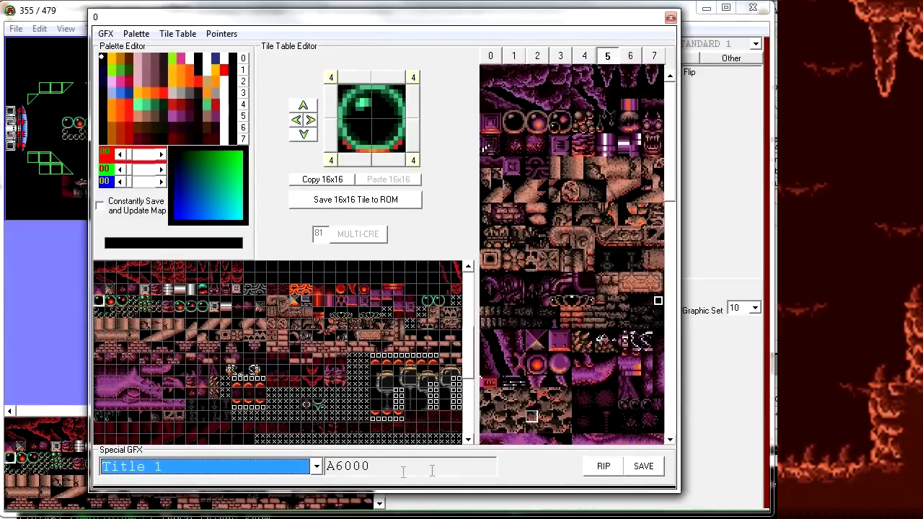
Step: Choose Zebes Boom as the special graphics entry
click(310, 470)
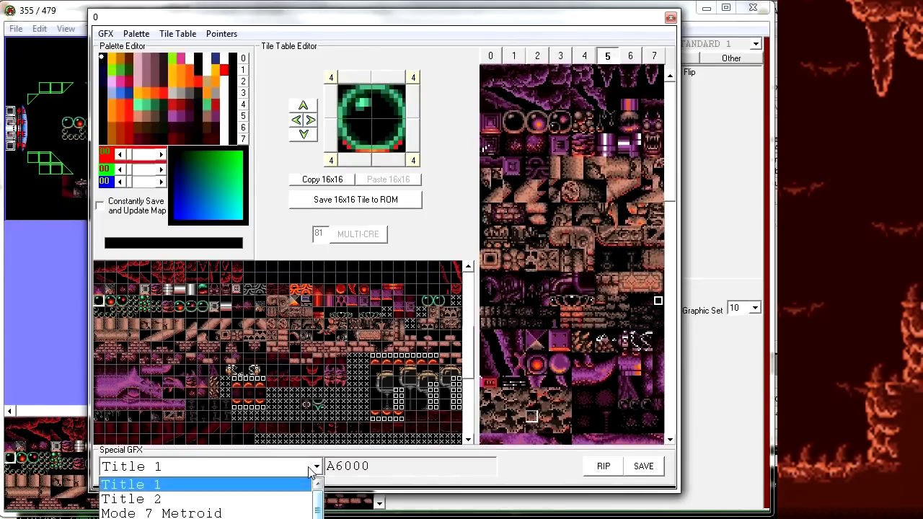
scroll(322, 504, down, 3)
drag(317, 516, 317, 486)
click(319, 467)
click(319, 467)
scroll(317, 508, down, 3)
click(199, 484)
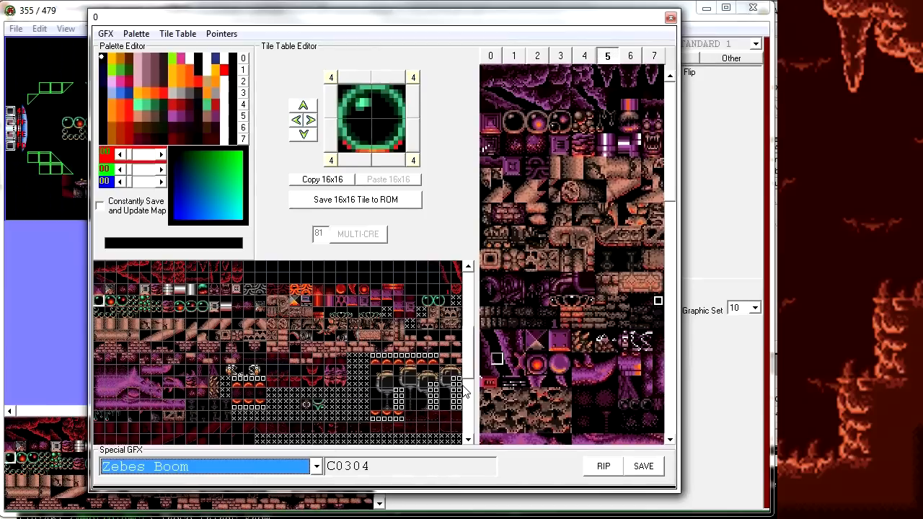
Step: Choose Zebes Mode 7 as the special graphics entry, start saving graphics to it and cancel the file selection
click(315, 467)
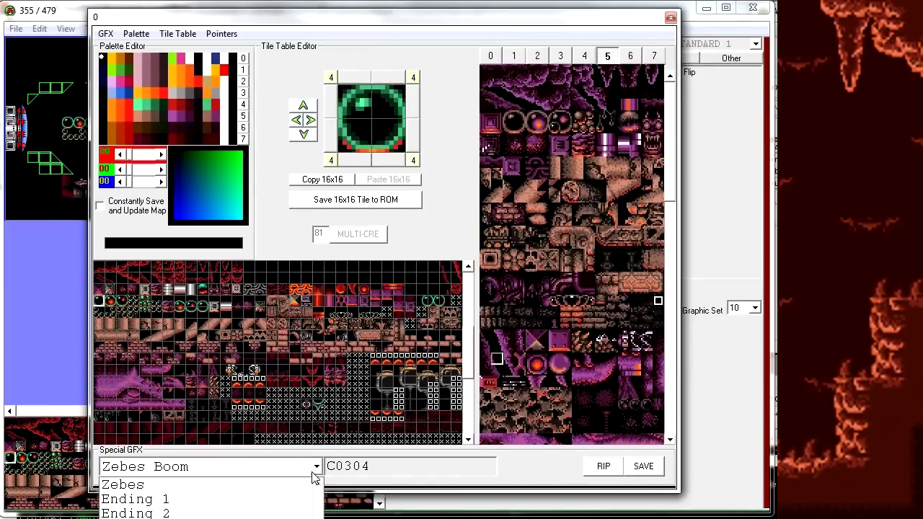
click(189, 516)
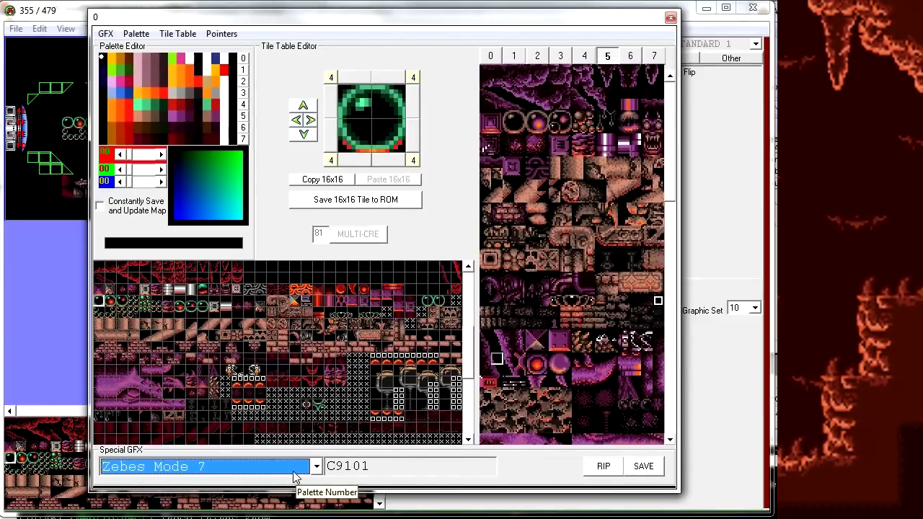
click(644, 466)
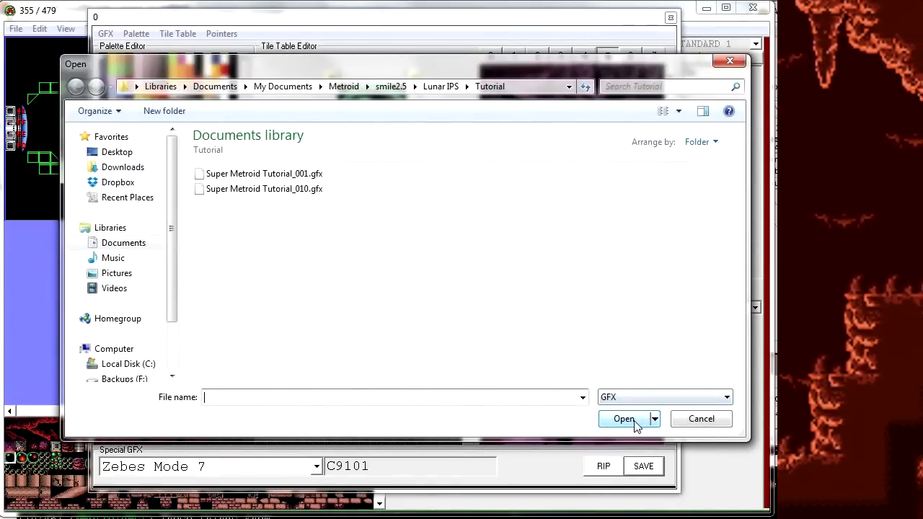
click(702, 419)
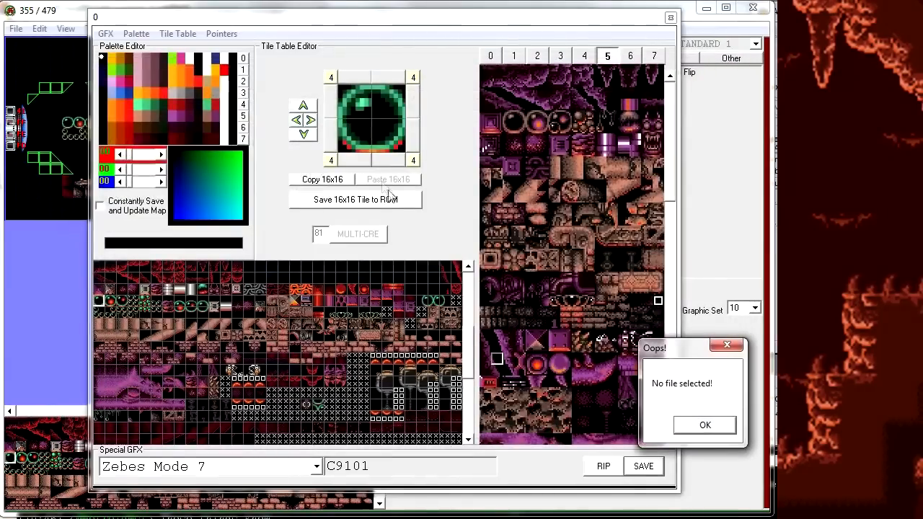
Step: Dismiss the missing-file message and choose Title 1 as the special graphics entry
click(702, 425)
click(319, 400)
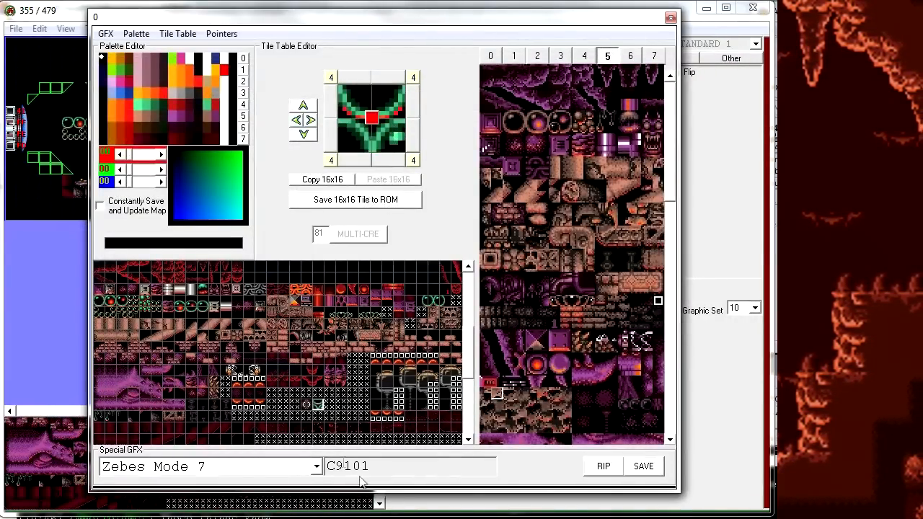
click(315, 468)
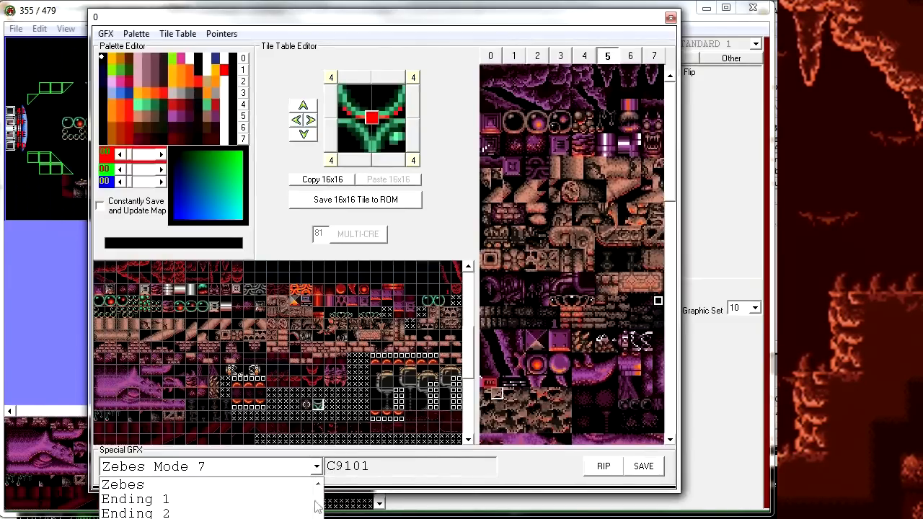
scroll(211, 499, down, 2)
scroll(211, 499, up, 2)
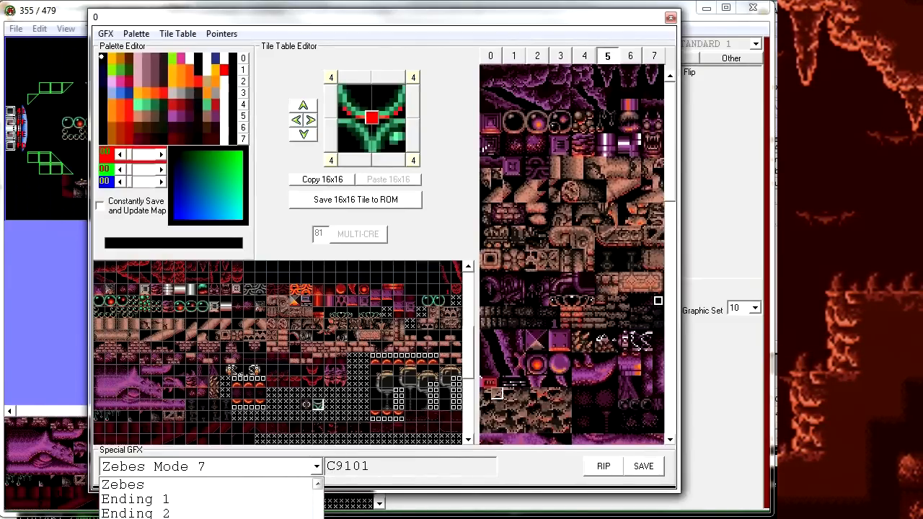
scroll(310, 501, down, 2)
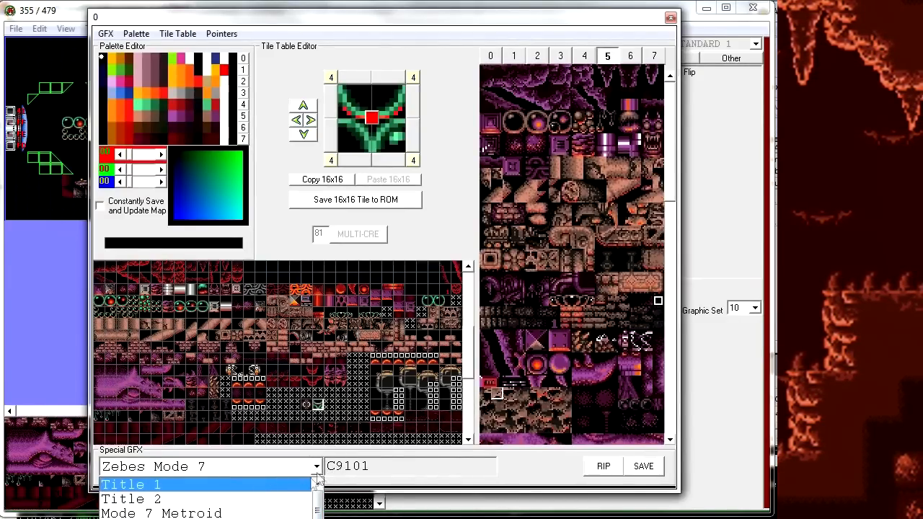
click(306, 485)
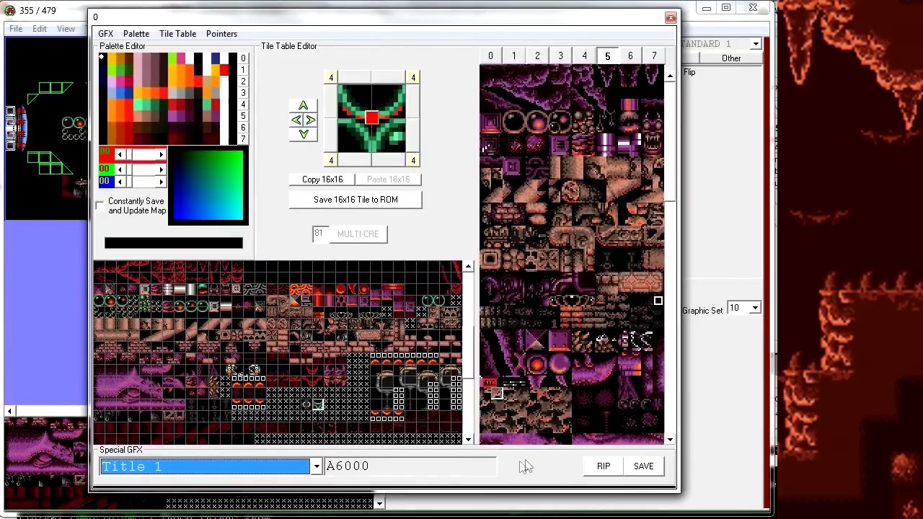
click(319, 408)
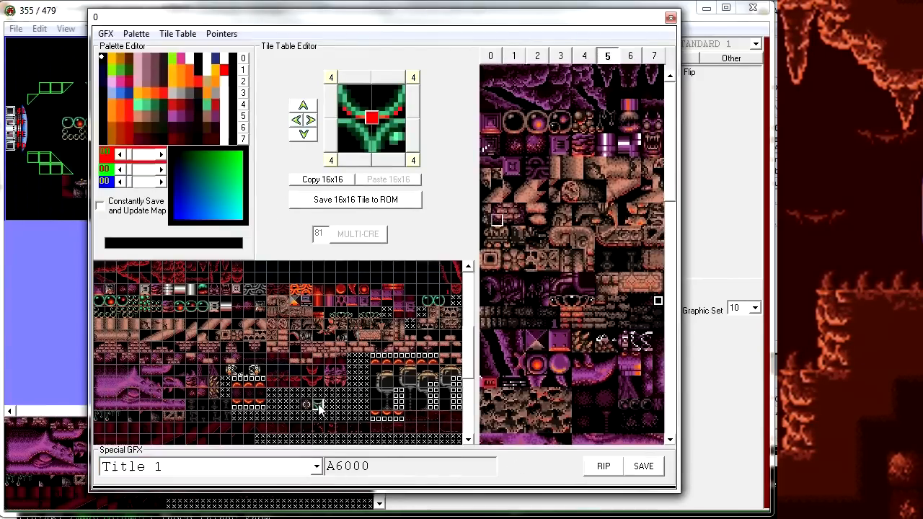
click(315, 466)
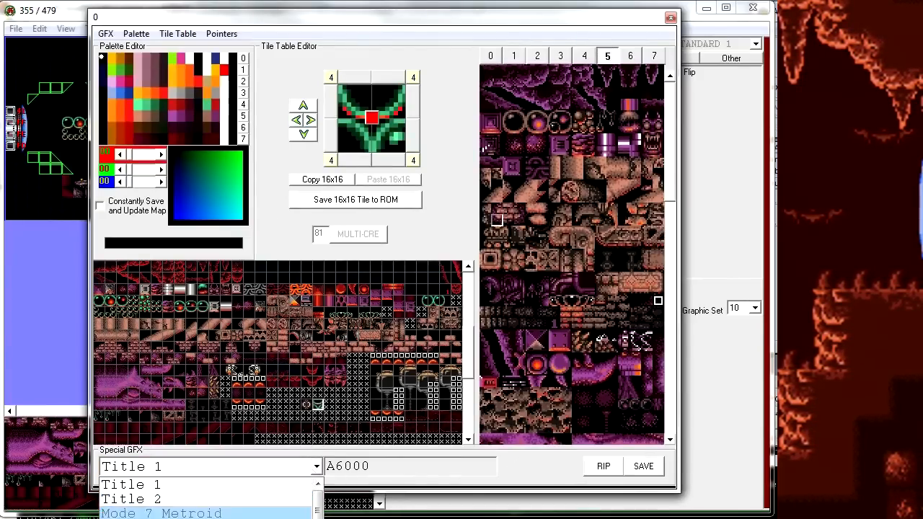
click(315, 468)
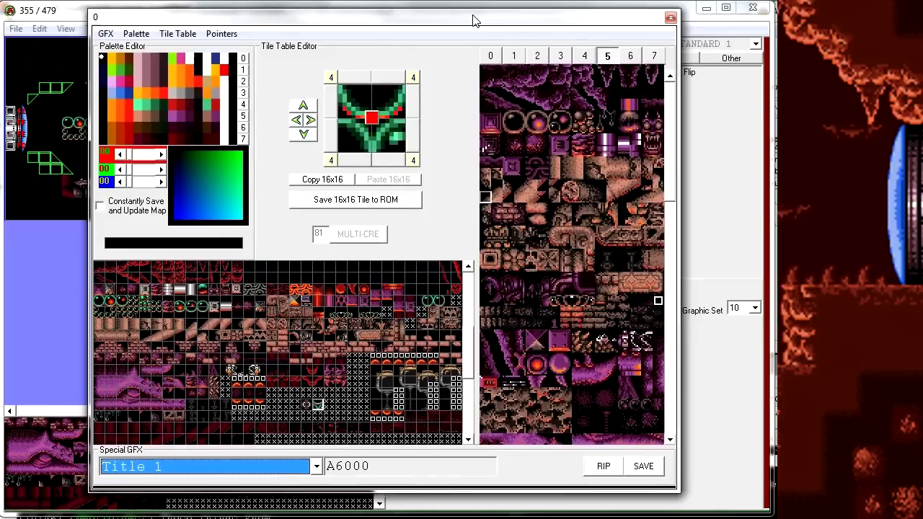
Step: Close the graphics editor and set the room's graphic set to 1
click(671, 18)
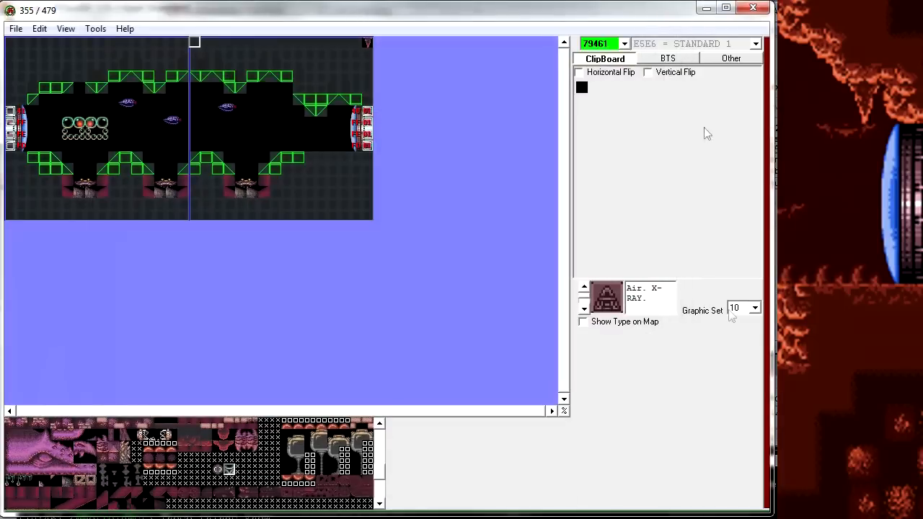
click(735, 308)
scroll(754, 326, up, 3)
click(732, 321)
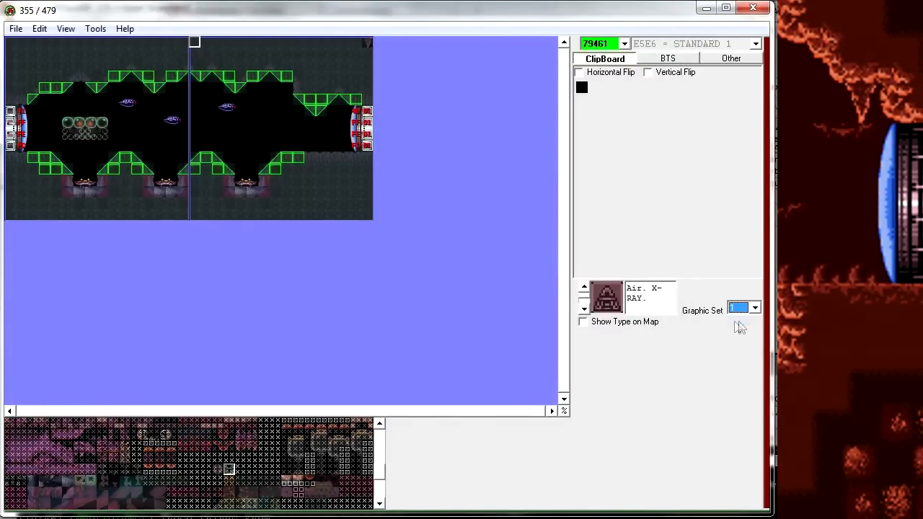
Step: Cover the floating tiles near the room's left door with empty black tiles copied from the room
right_click(211, 130)
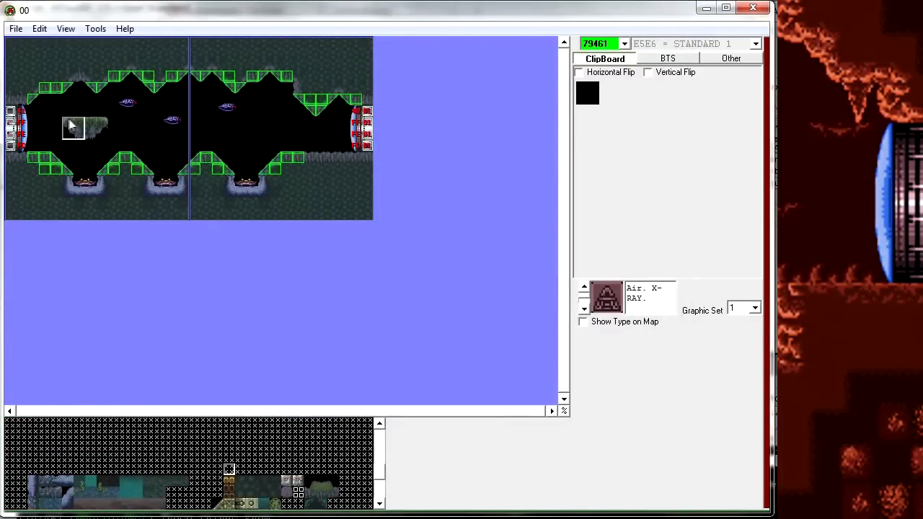
right_click(90, 125)
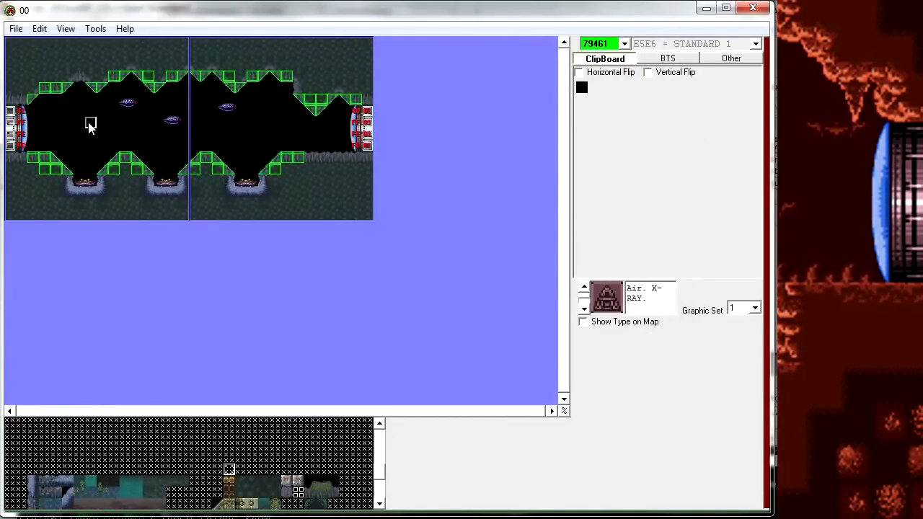